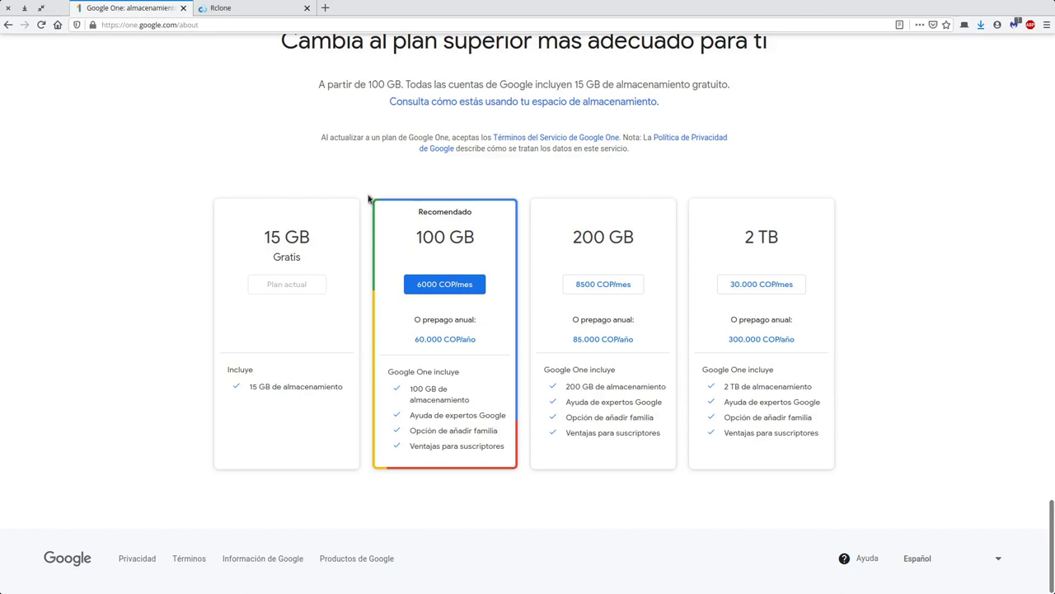
- Switch from the Google One storage plans page to the rclone.org tab
{"action": "left_click", "coordinate": [233, 9]}
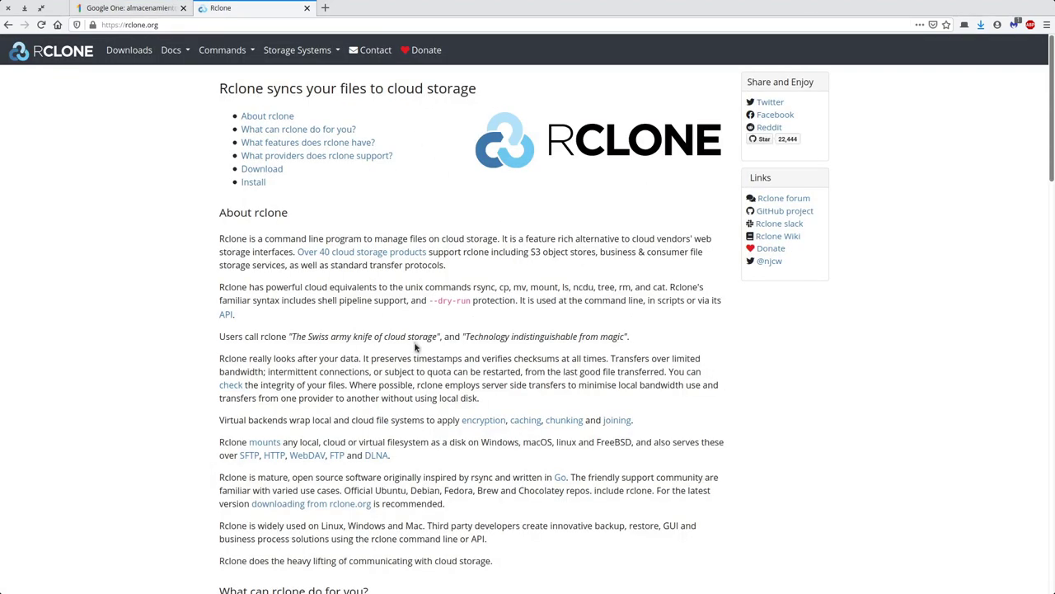
- In the Supported providers table, highlight Google Drive, Google Cloud Storage and DigitalOcean
{"action": "scroll", "coordinate": [415, 341], "scroll_direction": "down", "scroll_amount": 5}
{"action": "scroll", "coordinate": [415, 345], "scroll_direction": "down", "scroll_amount": 6}
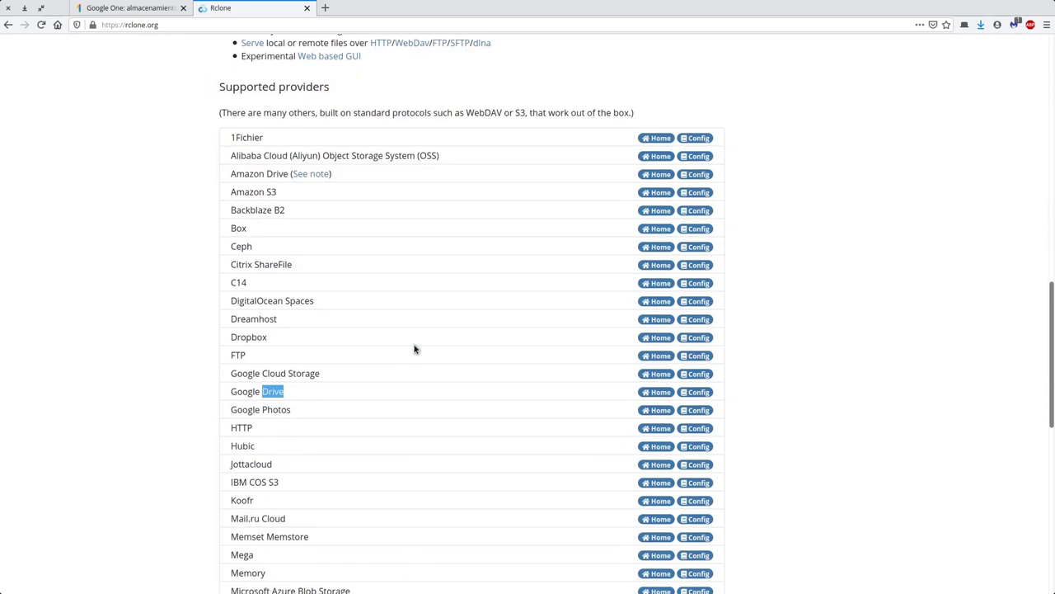
{"action": "left_click_drag", "start_coordinate": [289, 394], "coordinate": [233, 382]}
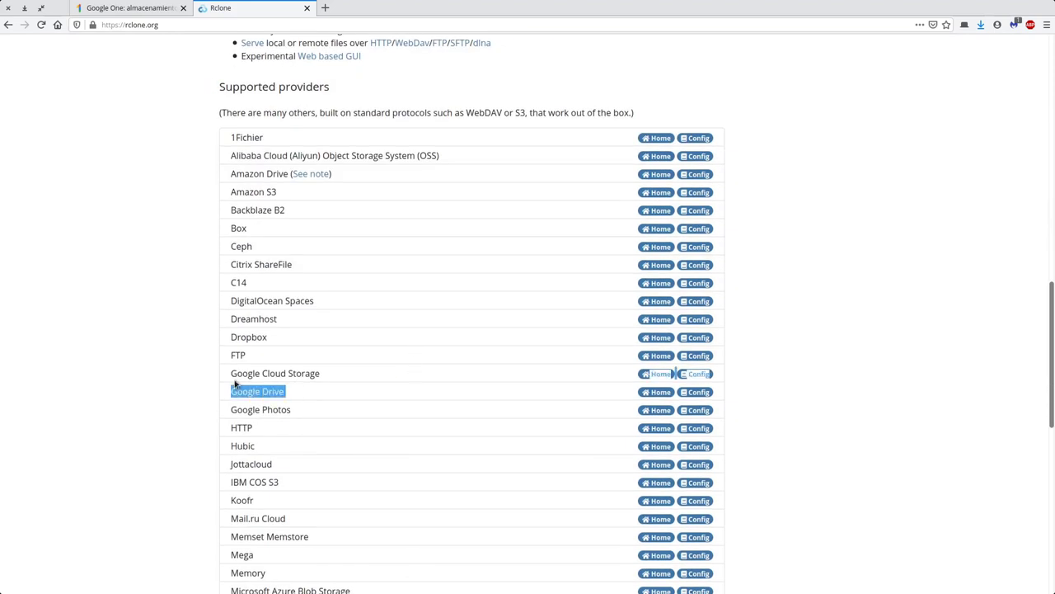
{"action": "left_click", "coordinate": [325, 381]}
{"action": "left_click_drag", "start_coordinate": [332, 377], "coordinate": [231, 372]}
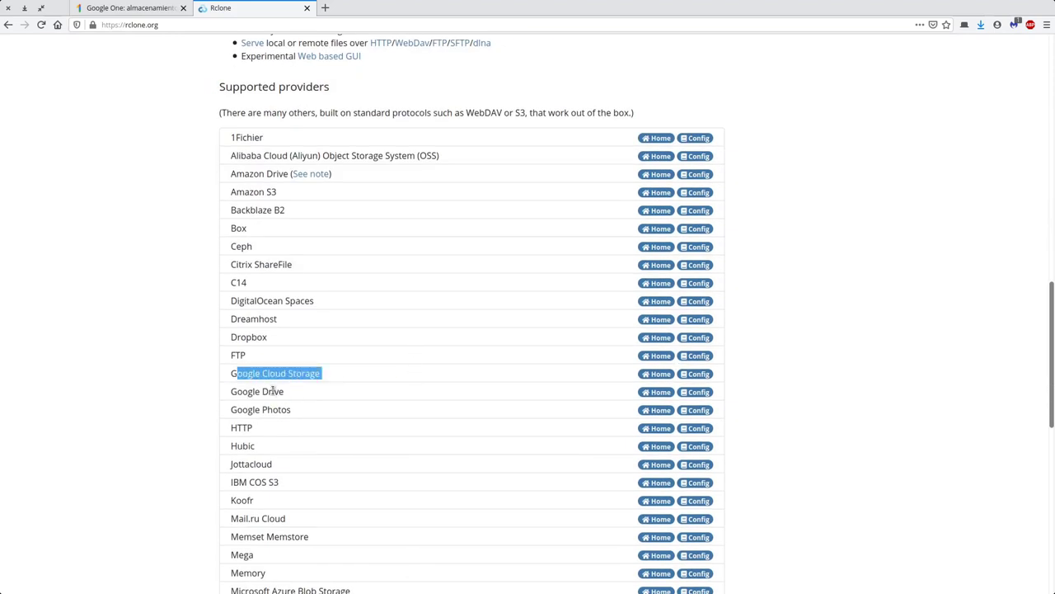
{"action": "left_click", "coordinate": [254, 330]}
{"action": "double_click", "coordinate": [258, 302]}
{"action": "left_click", "coordinate": [260, 197]}
- Highlight Amazon and OneDrive in the providers table, then scroll back to the top
{"action": "double_click", "coordinate": [261, 193]}
{"action": "left_click", "coordinate": [271, 174]}
{"action": "left_click_drag", "start_coordinate": [287, 174], "coordinate": [232, 174]}
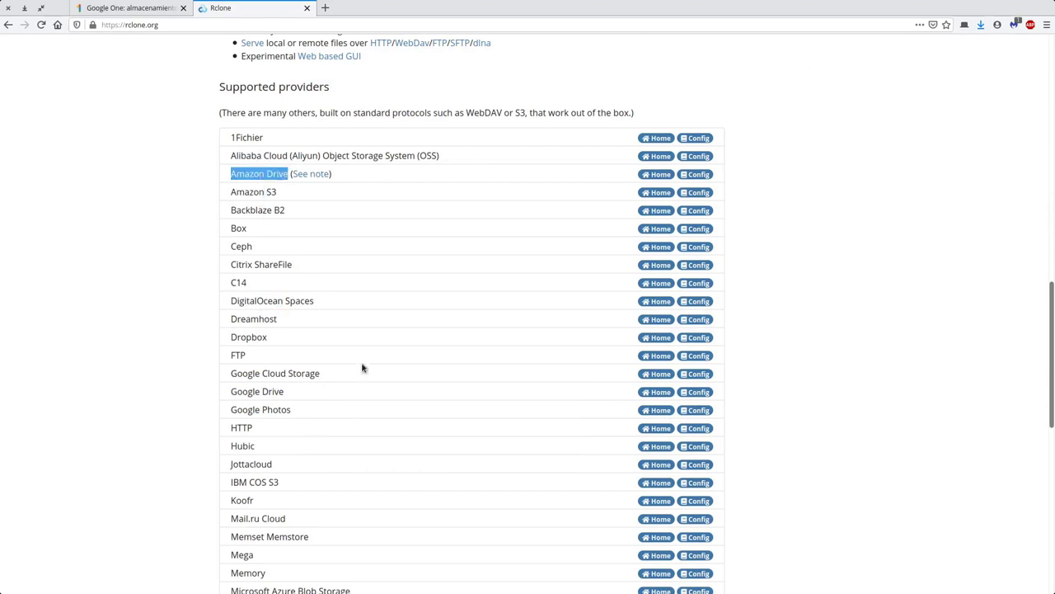
{"action": "scroll", "coordinate": [361, 368], "scroll_direction": "down", "scroll_amount": 2}
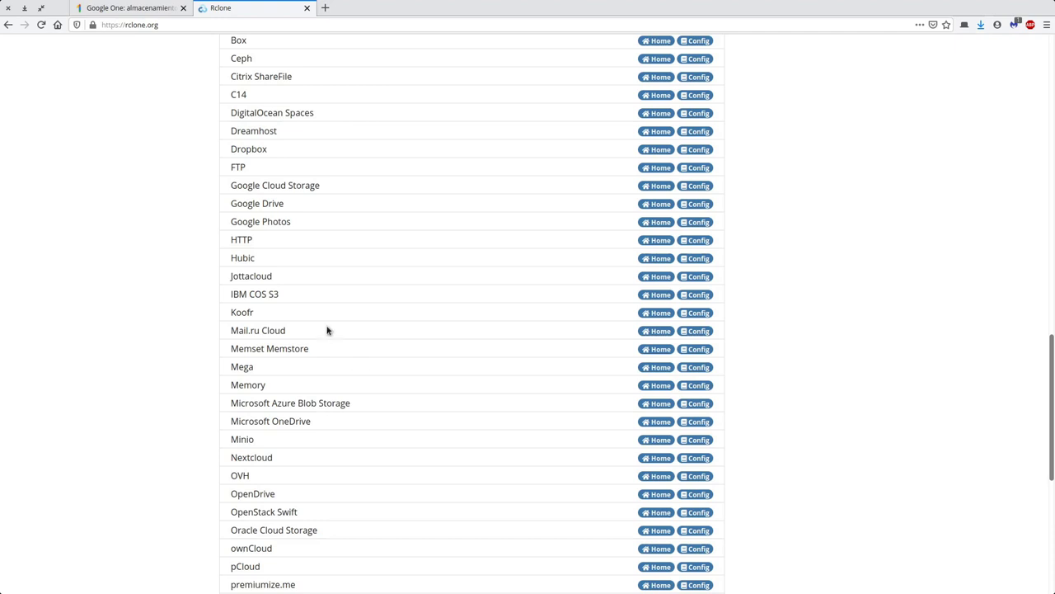
{"action": "double_click", "coordinate": [288, 422]}
{"action": "scroll", "coordinate": [391, 442], "scroll_direction": "up", "scroll_amount": 15}
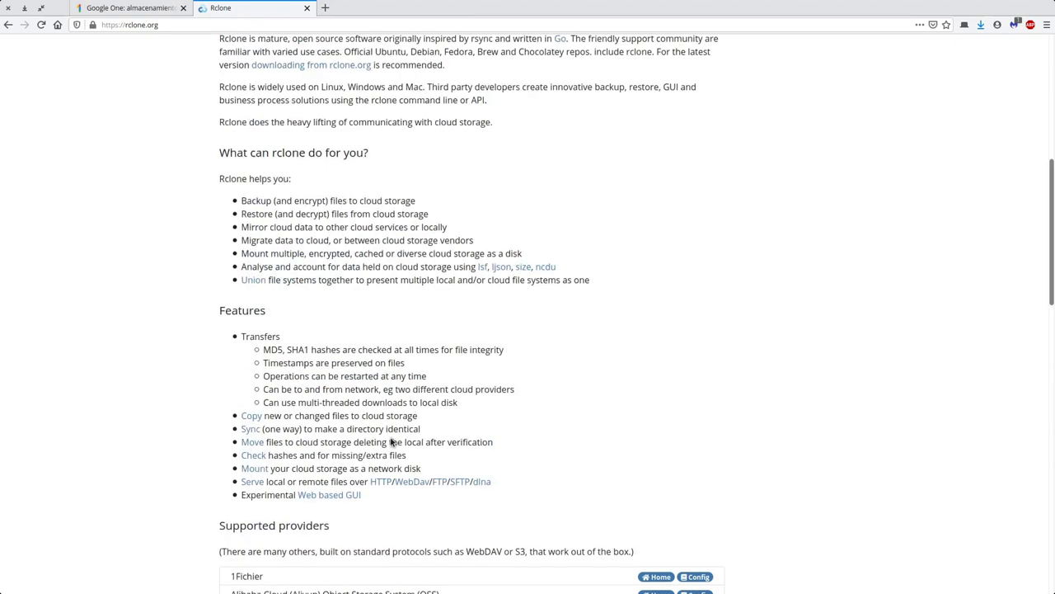
{"action": "scroll", "coordinate": [437, 269], "scroll_direction": "up", "scroll_amount": 1}
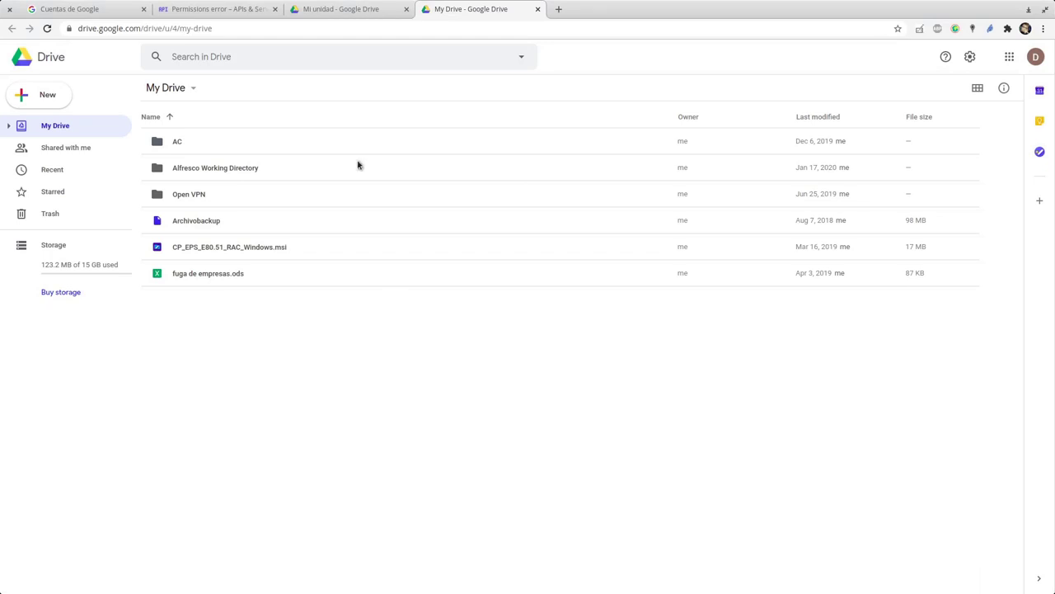
- Close the second account's Mi unidad tab and switch to the APIs & Services permissions-error tab
{"action": "left_click", "coordinate": [376, 8]}
{"action": "left_click", "coordinate": [405, 9]}
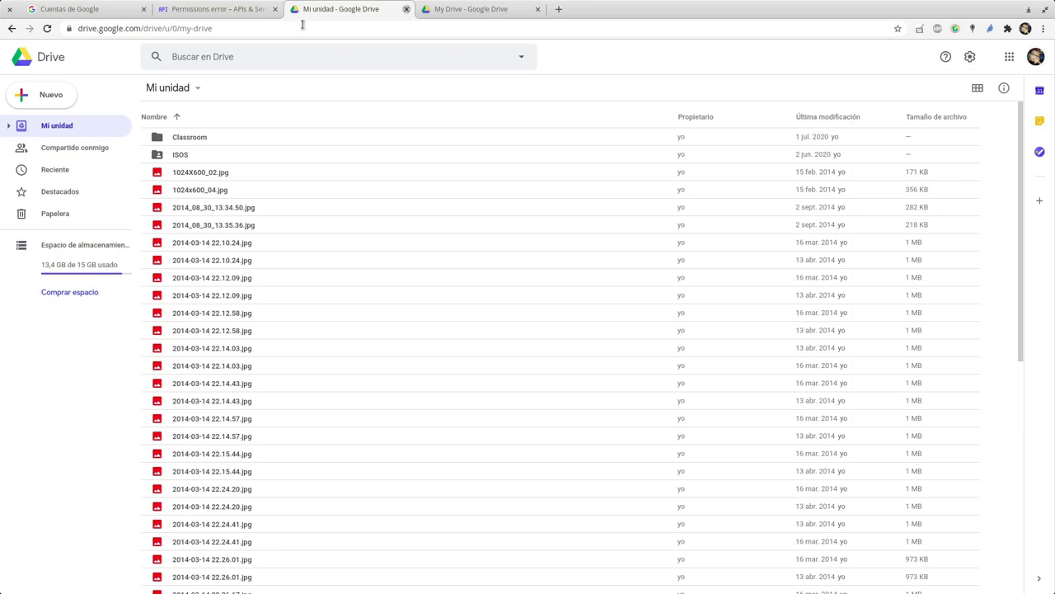
{"action": "left_click", "coordinate": [218, 7]}
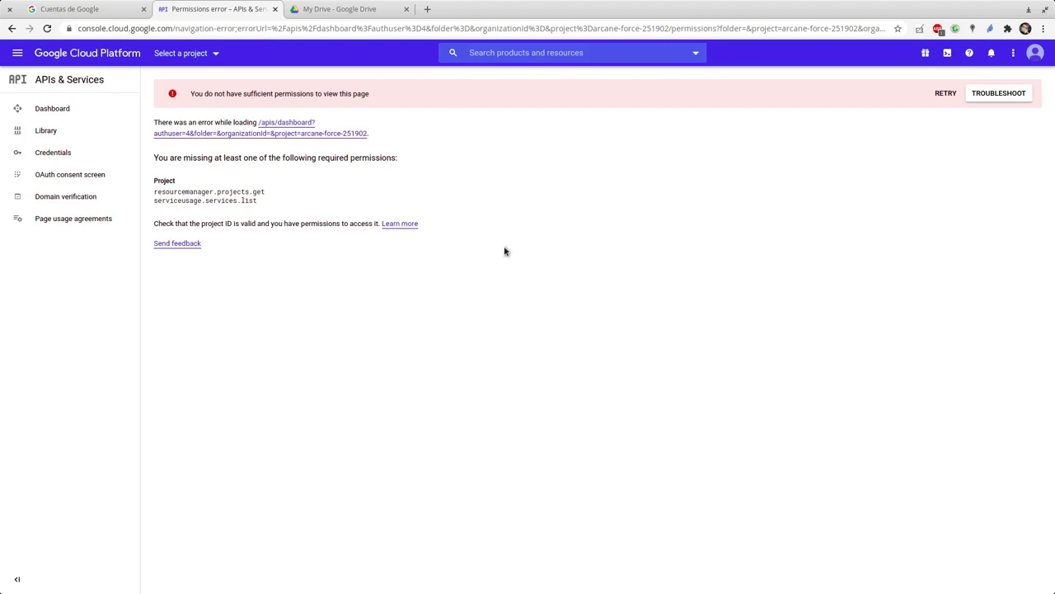
- Create a new Cloud project named TEST from the project chooser
{"action": "left_click", "coordinate": [216, 54]}
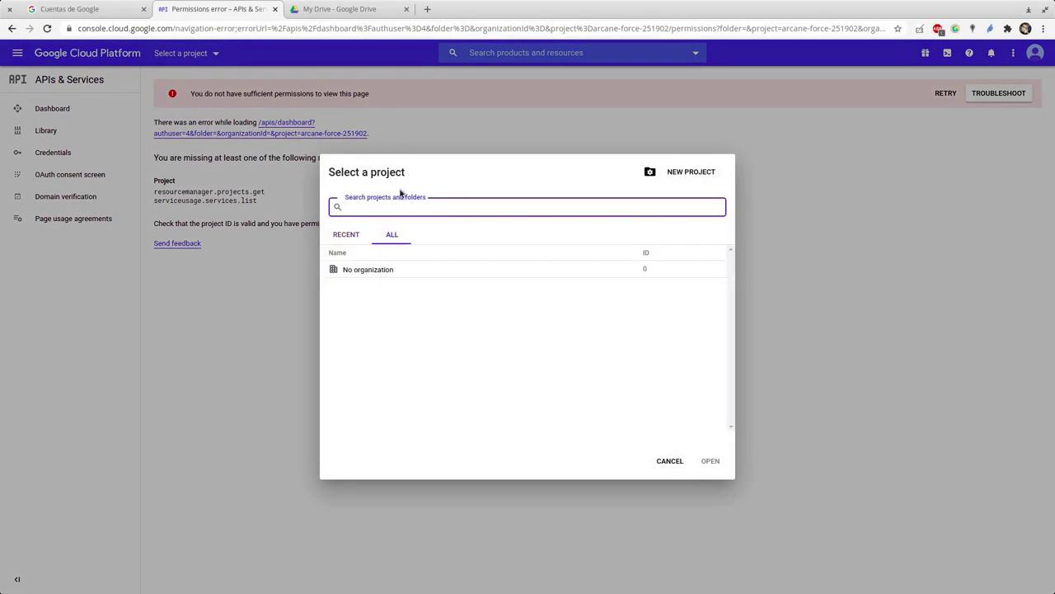
{"action": "left_click", "coordinate": [669, 459]}
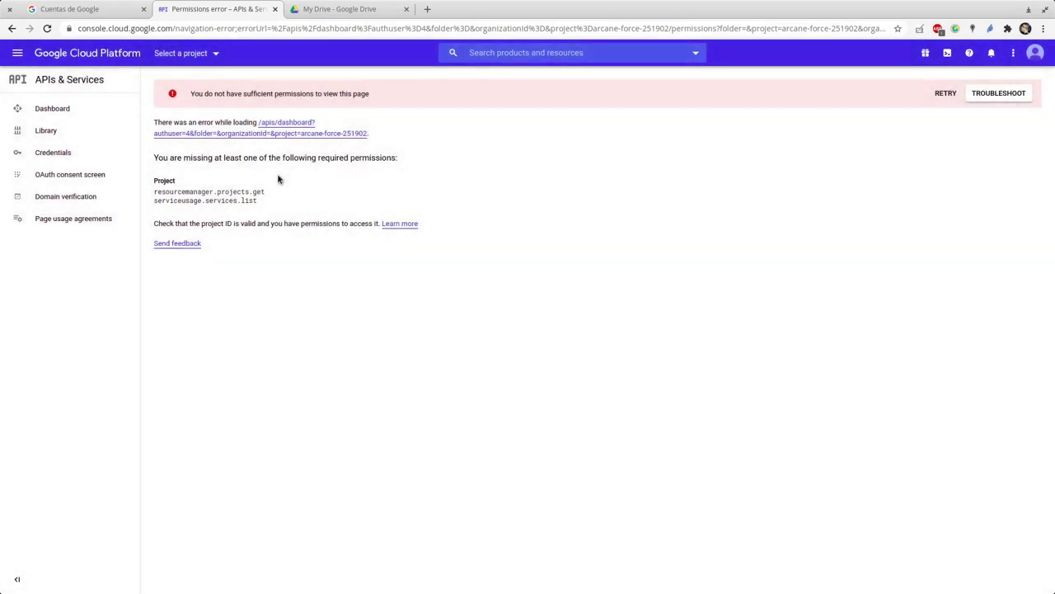
{"action": "left_click", "coordinate": [198, 55]}
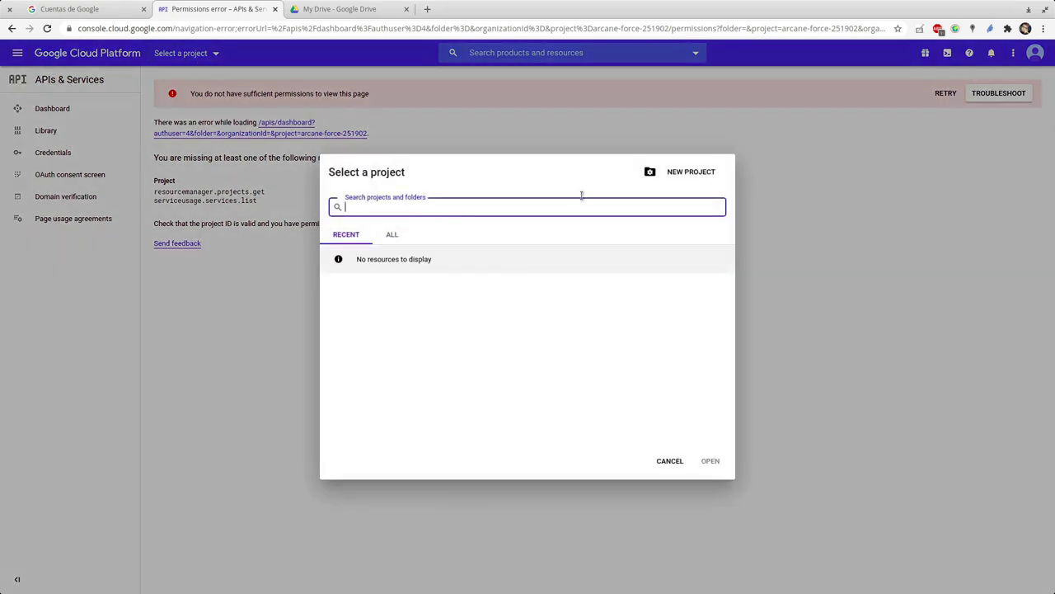
{"action": "left_click", "coordinate": [697, 175]}
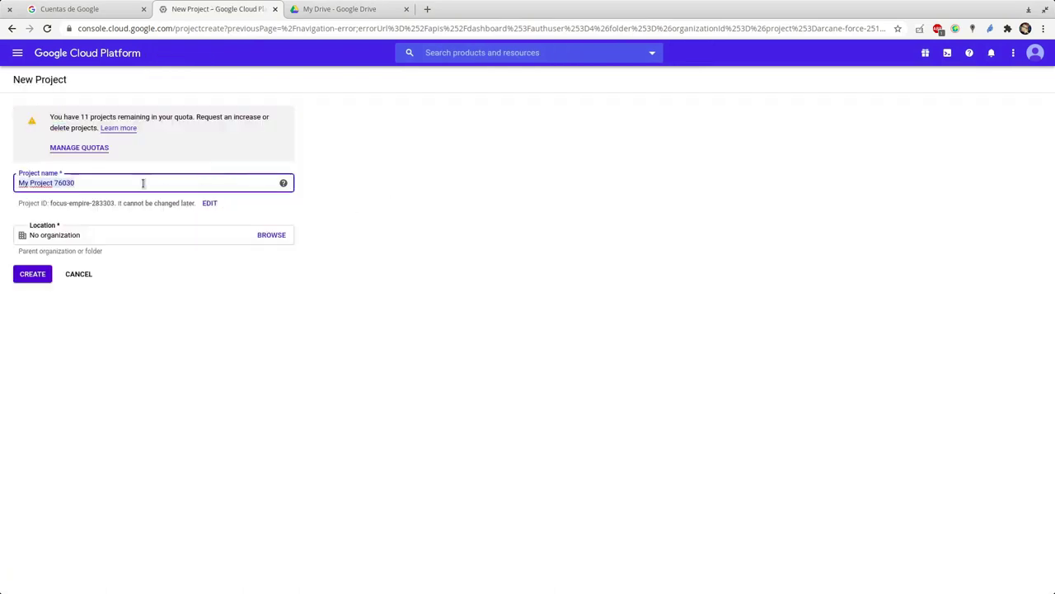
{"action": "type", "text": "TEST"}
{"action": "left_click", "coordinate": [56, 273]}
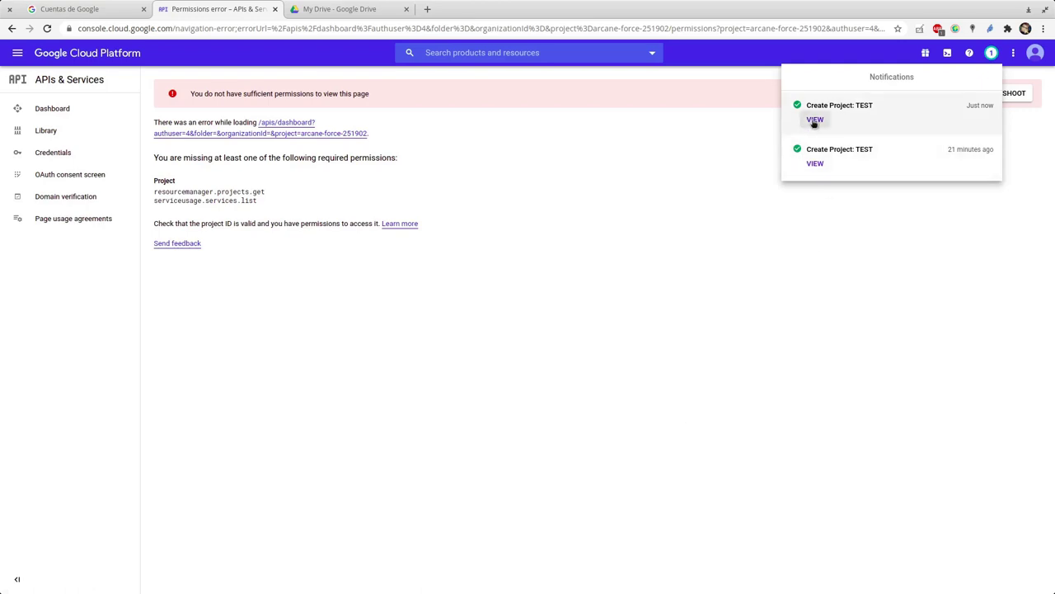
- Check the creation notification, then open OAuth consent screen with project TEST selected
{"action": "left_click", "coordinate": [381, 389]}
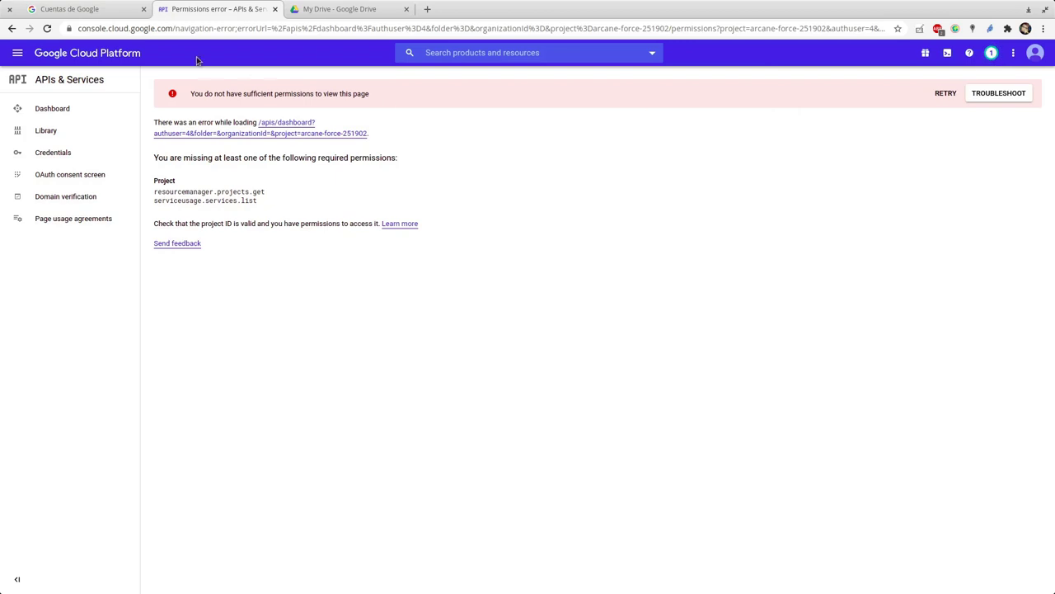
{"action": "left_click", "coordinate": [991, 53]}
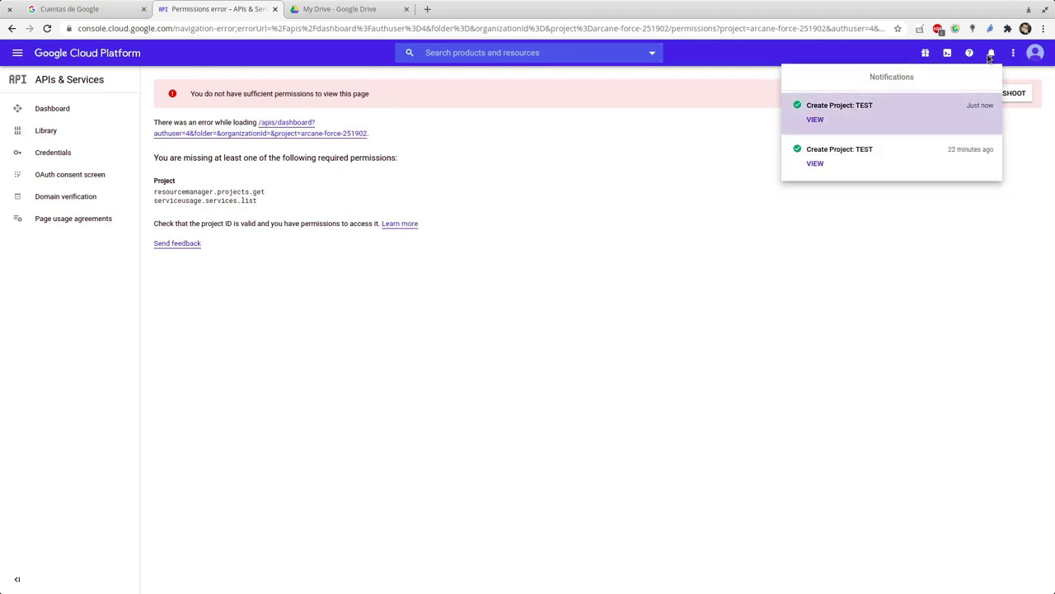
{"action": "left_click", "coordinate": [796, 291]}
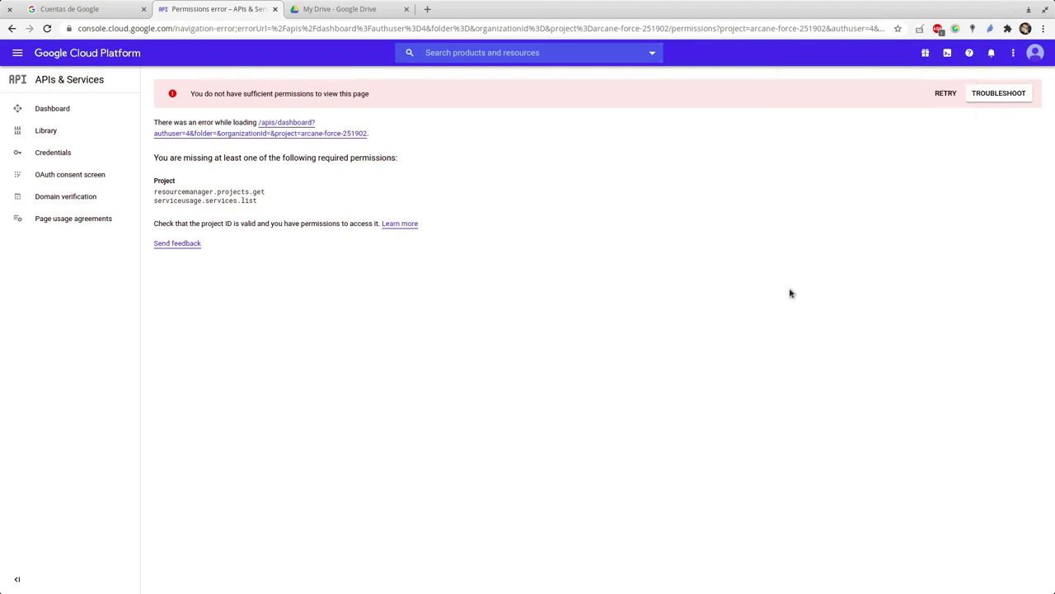
{"action": "left_click", "coordinate": [89, 177]}
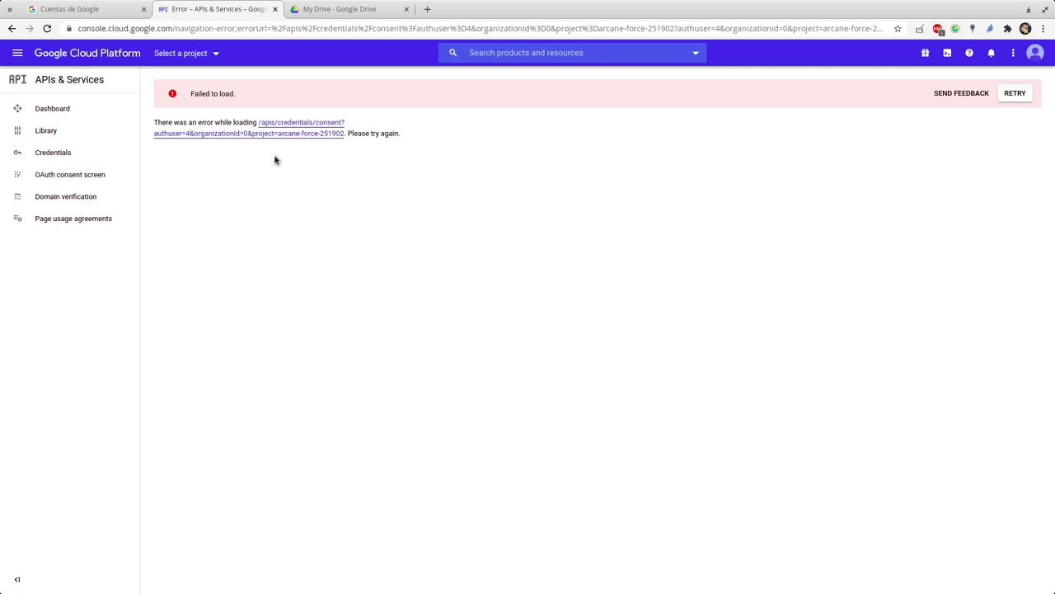
{"action": "left_click", "coordinate": [213, 53]}
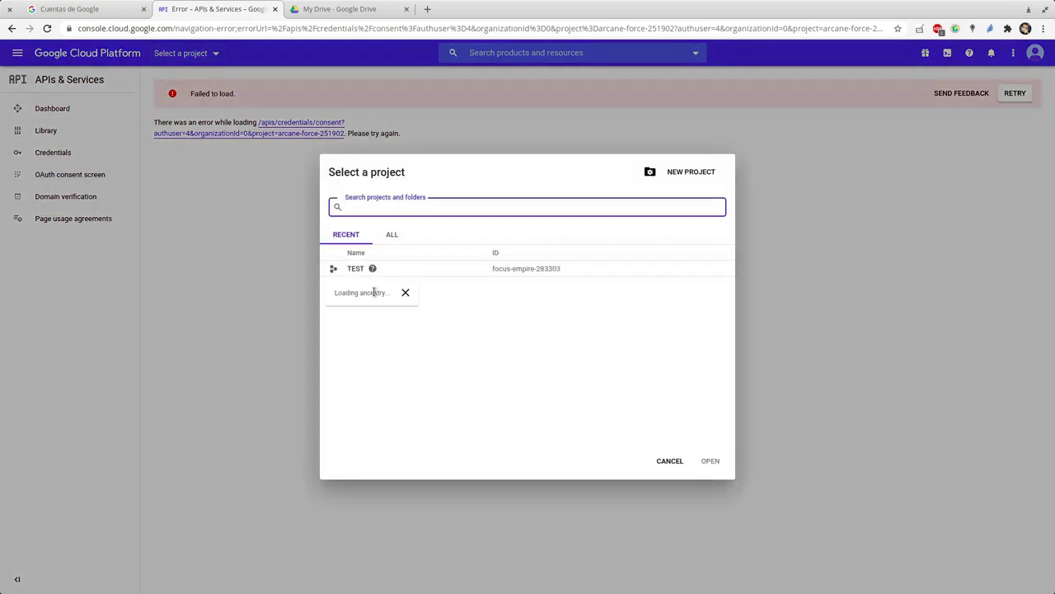
{"action": "left_click", "coordinate": [353, 268]}
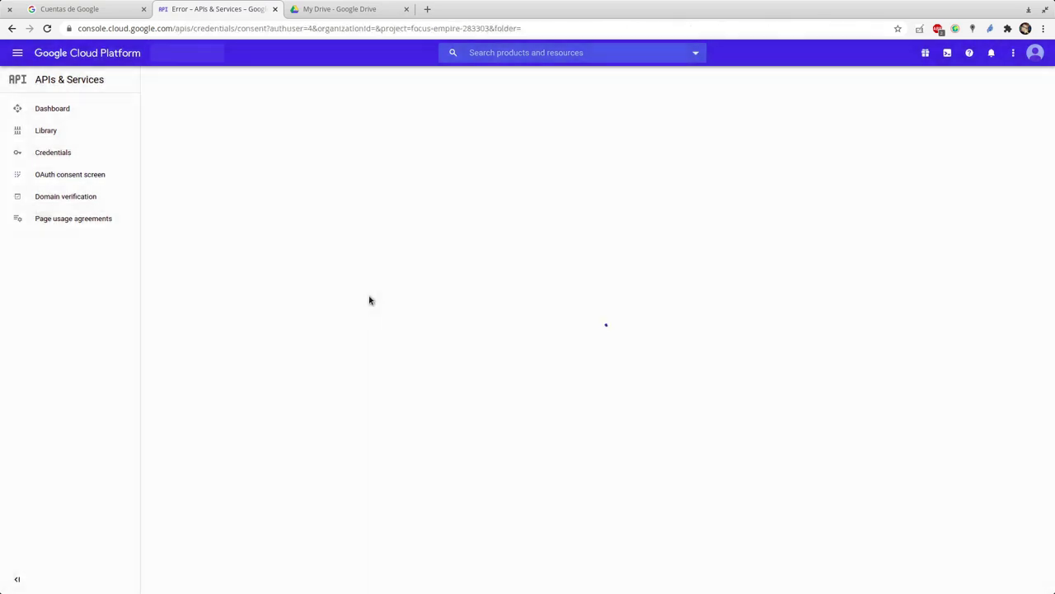
- Choose the External user type and create the OAuth consent screen
{"action": "left_click", "coordinate": [123, 9]}
{"action": "left_click", "coordinate": [144, 9]}
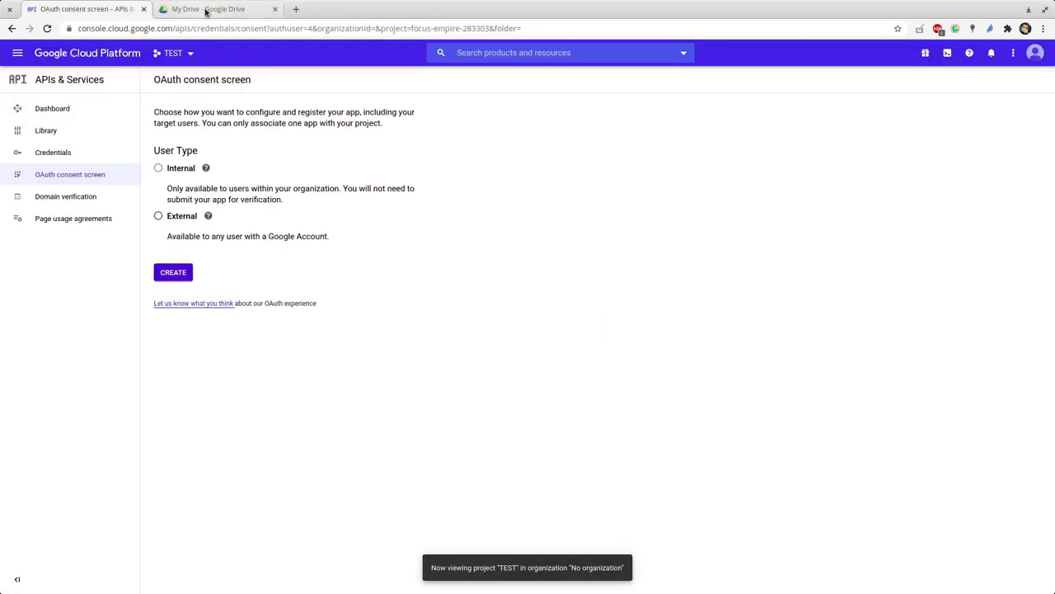
{"action": "left_click", "coordinate": [160, 217]}
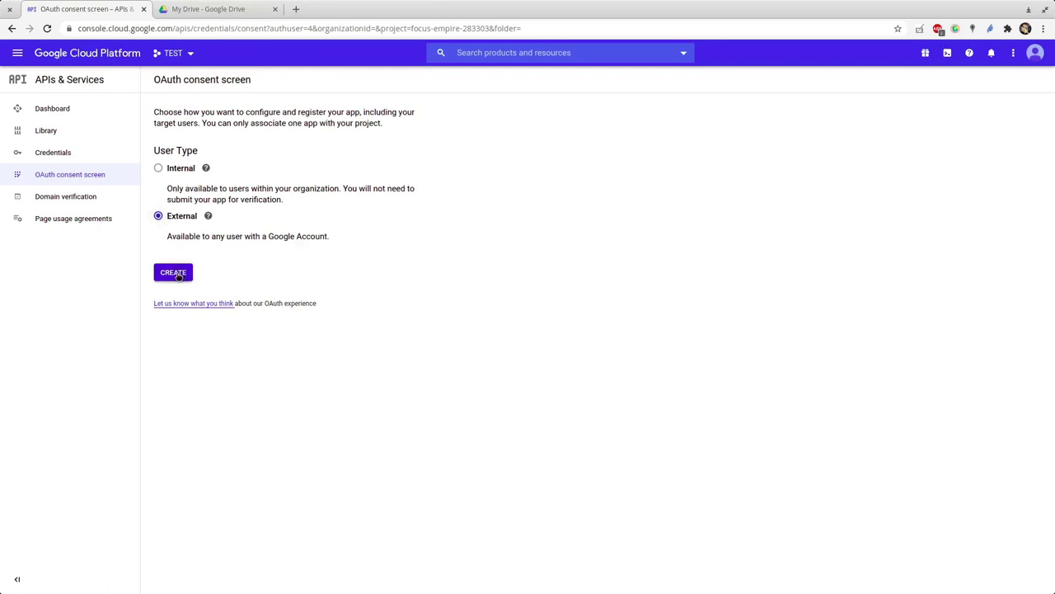
{"action": "left_click", "coordinate": [178, 277]}
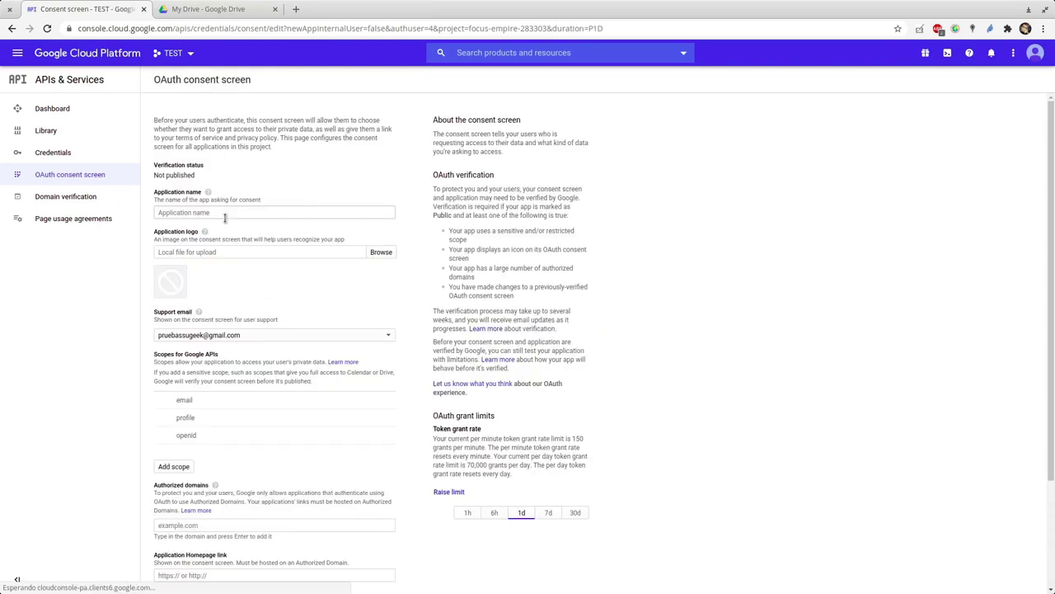
- Enter TEST as the application name, save, and go to the API Library
{"action": "left_click", "coordinate": [228, 209]}
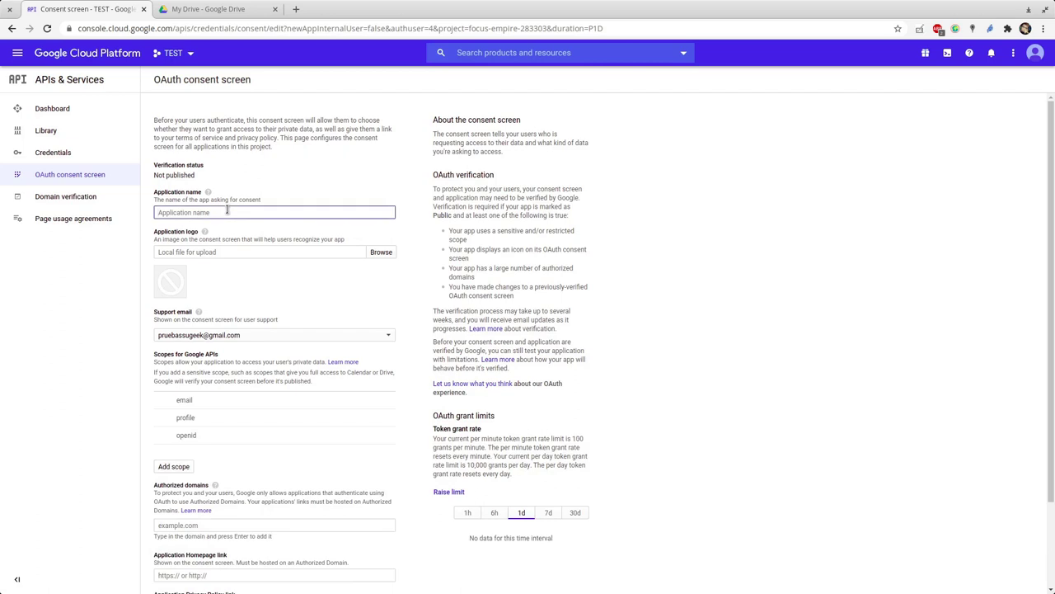
{"action": "type", "text": "TEST"}
{"action": "scroll", "coordinate": [228, 210], "scroll_direction": "down", "scroll_amount": 3}
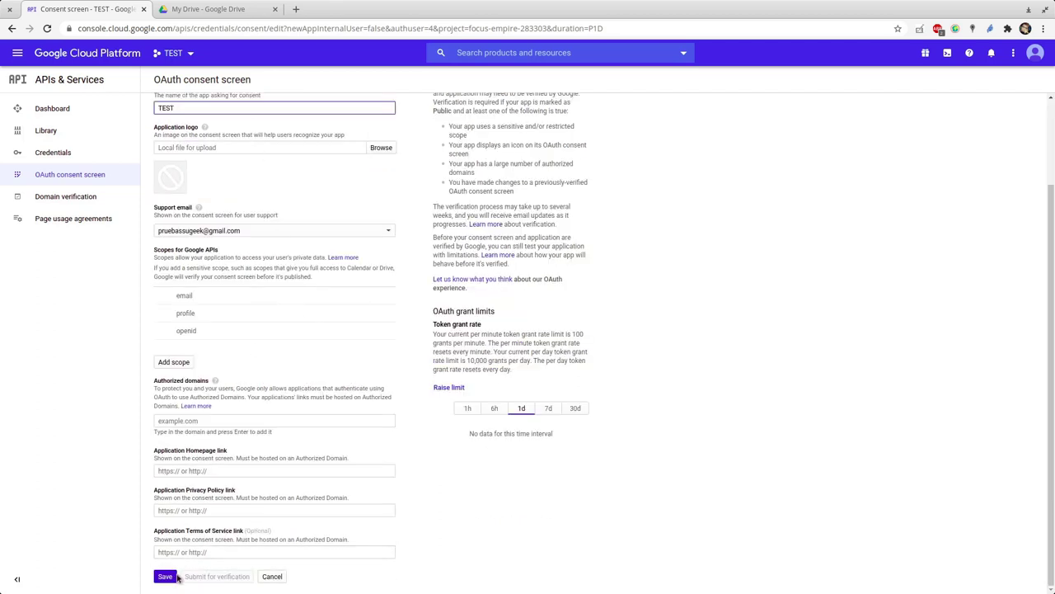
{"action": "left_click", "coordinate": [166, 576]}
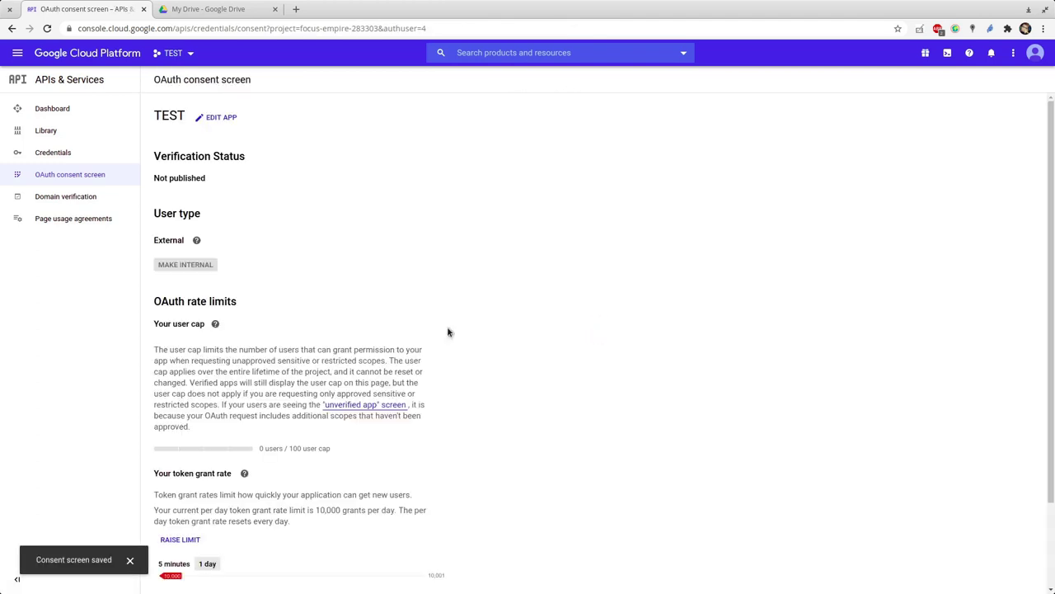
{"action": "left_click", "coordinate": [52, 164]}
{"action": "left_click", "coordinate": [44, 130]}
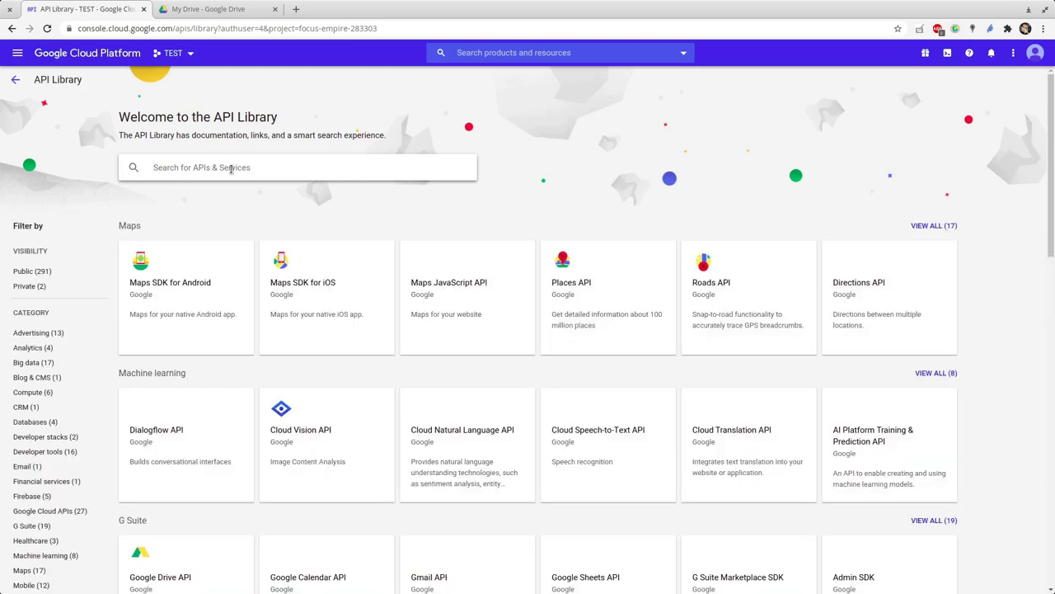
- Search the API Library for Google Drive and enable the Google Drive API
{"action": "left_click", "coordinate": [231, 168]}
{"action": "type", "text": "G"}
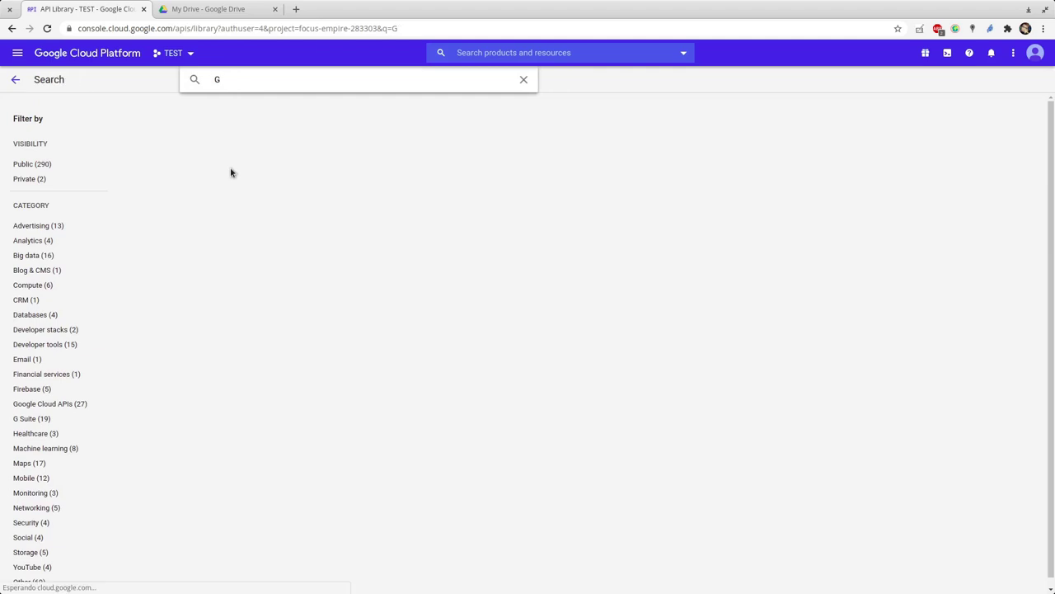
{"action": "type", "text": "oogle Drive"}
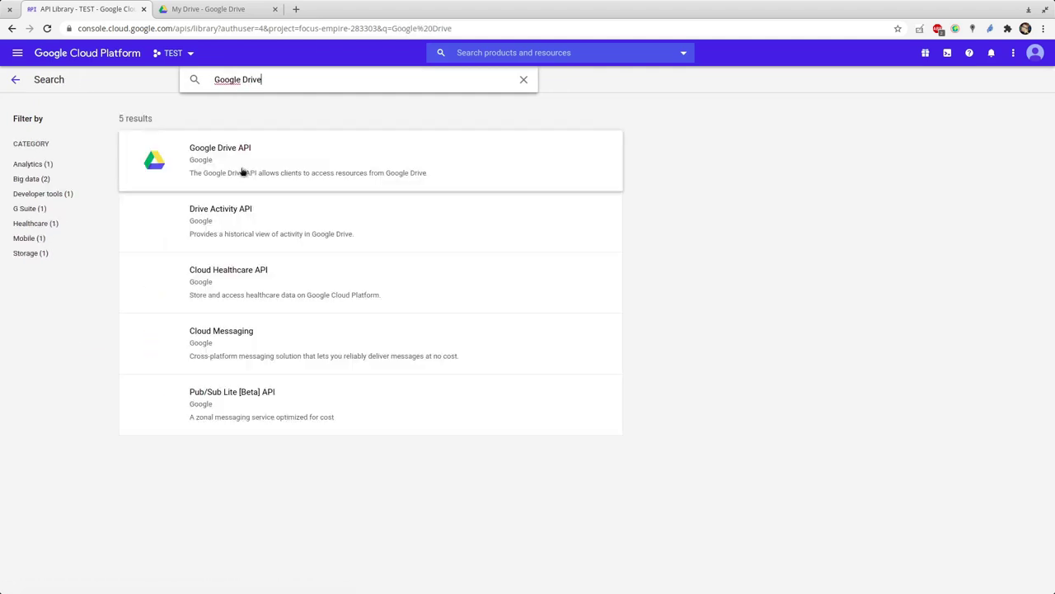
{"action": "left_click", "coordinate": [283, 170]}
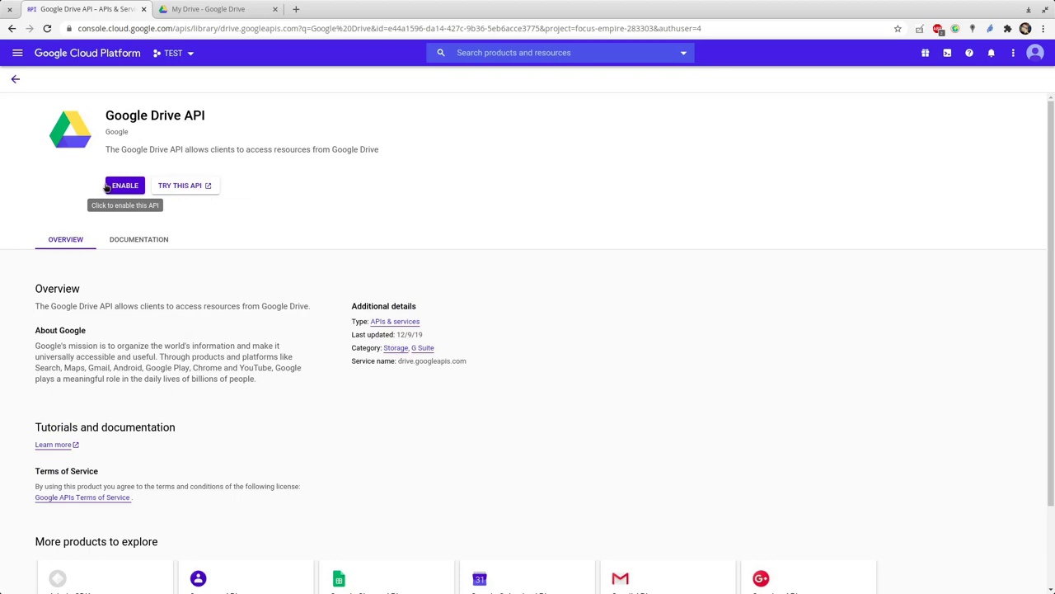
{"action": "left_click", "coordinate": [107, 188]}
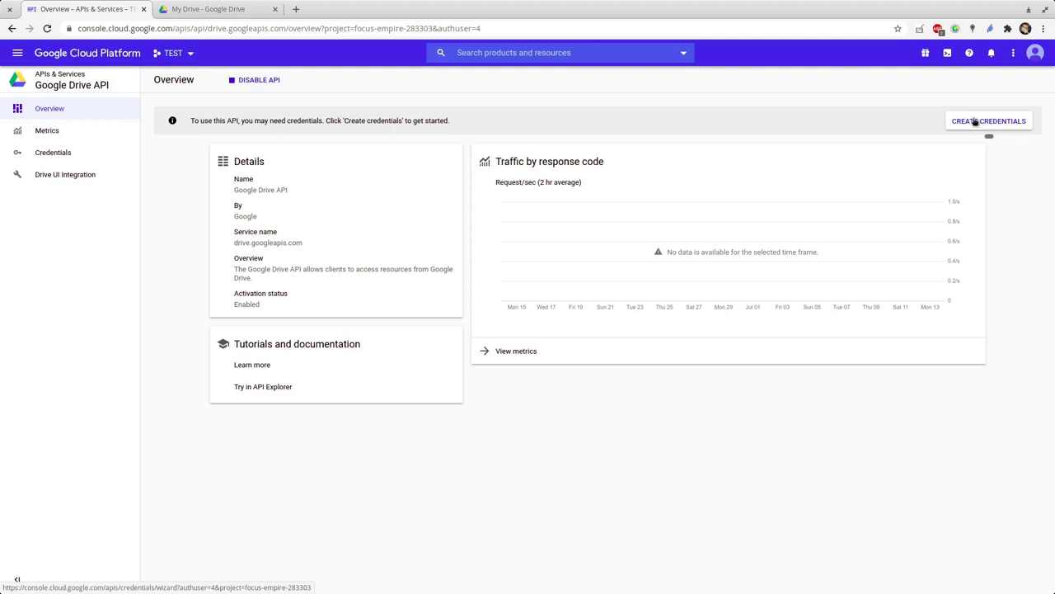
- Go from the Drive API credentials view to the APIs & Services Dashboard
{"action": "left_click", "coordinate": [53, 153]}
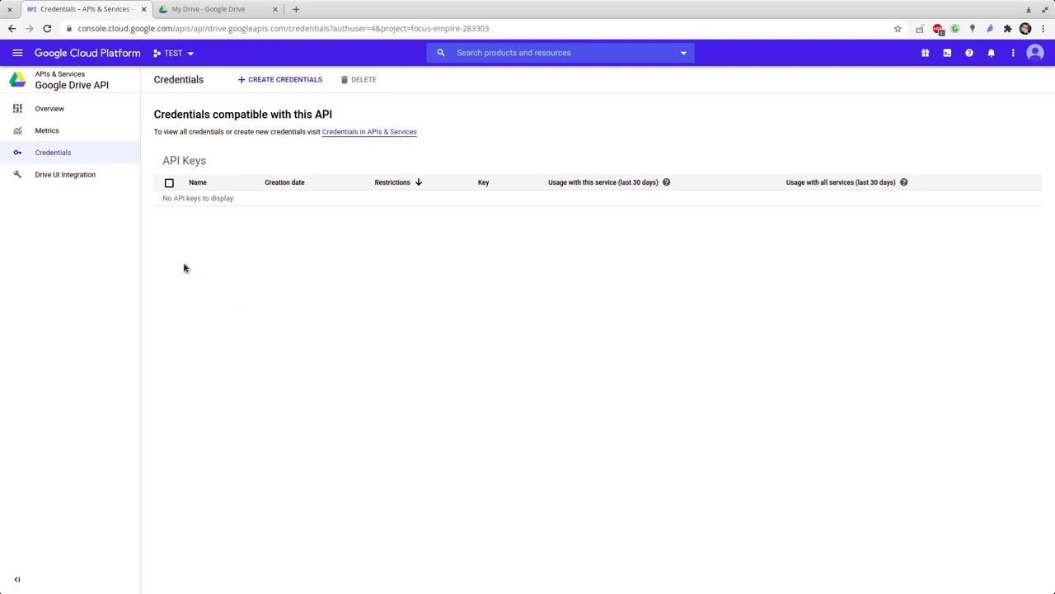
{"action": "left_click", "coordinate": [17, 53]}
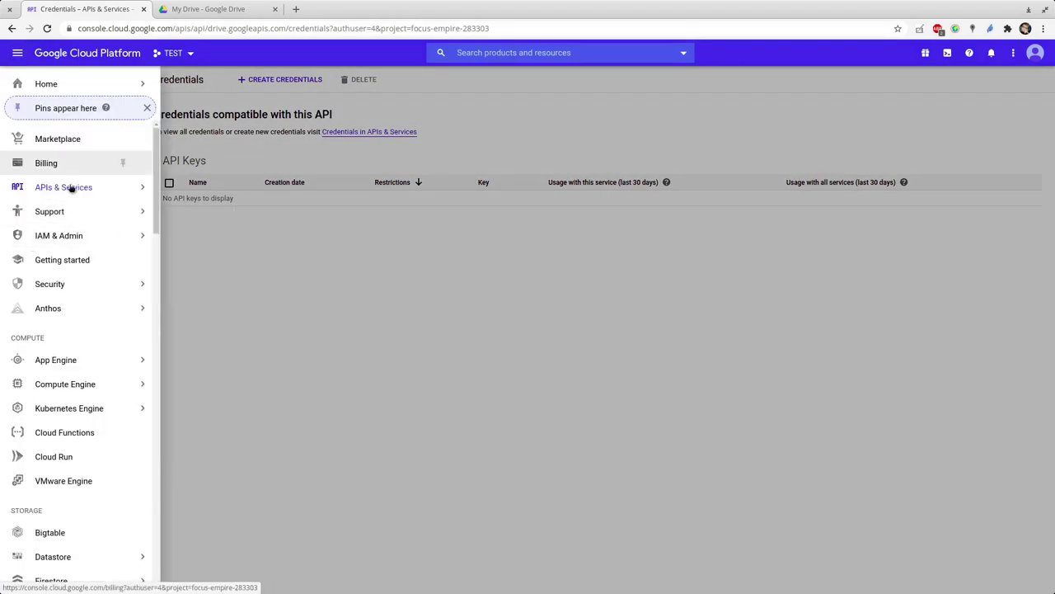
{"action": "mouse_move", "coordinate": [70, 187]}
{"action": "left_click", "coordinate": [187, 196]}
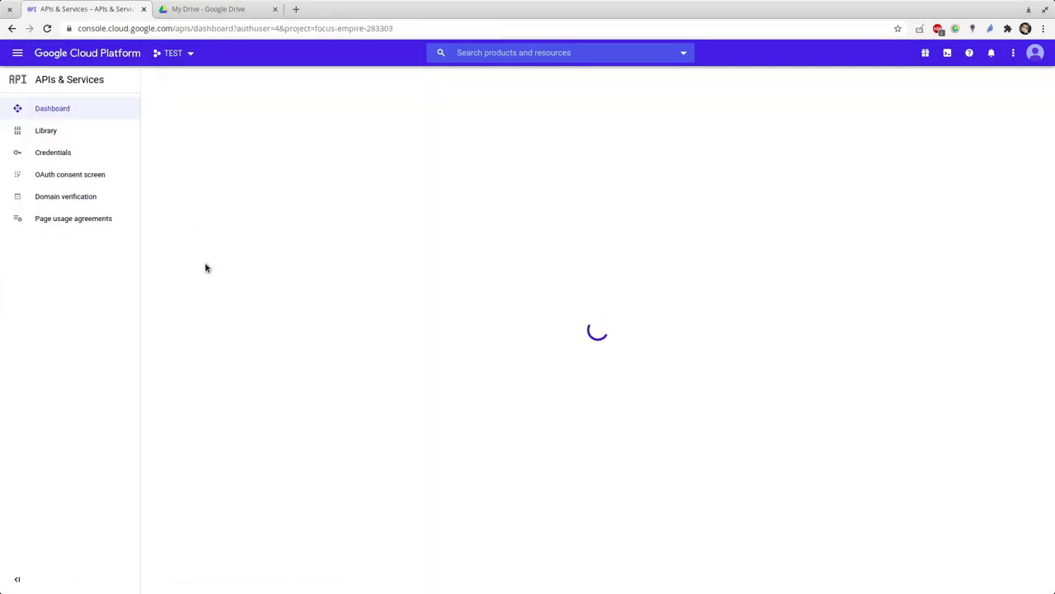
- Run 'dnf install rclone' and answer 's' to confirm installing rclone 1.51.0
{"action": "type", "text": "yu"}
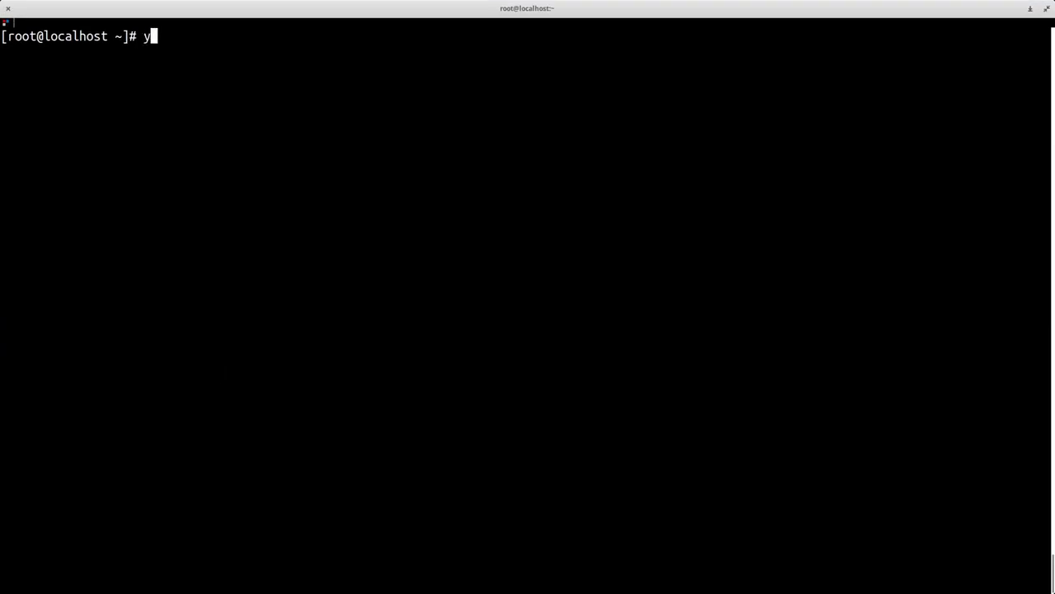
{"action": "key", "text": "BackSpace"}
{"action": "key", "text": "BackSpace"}
{"action": "type", "text": "dnf install rclone"}
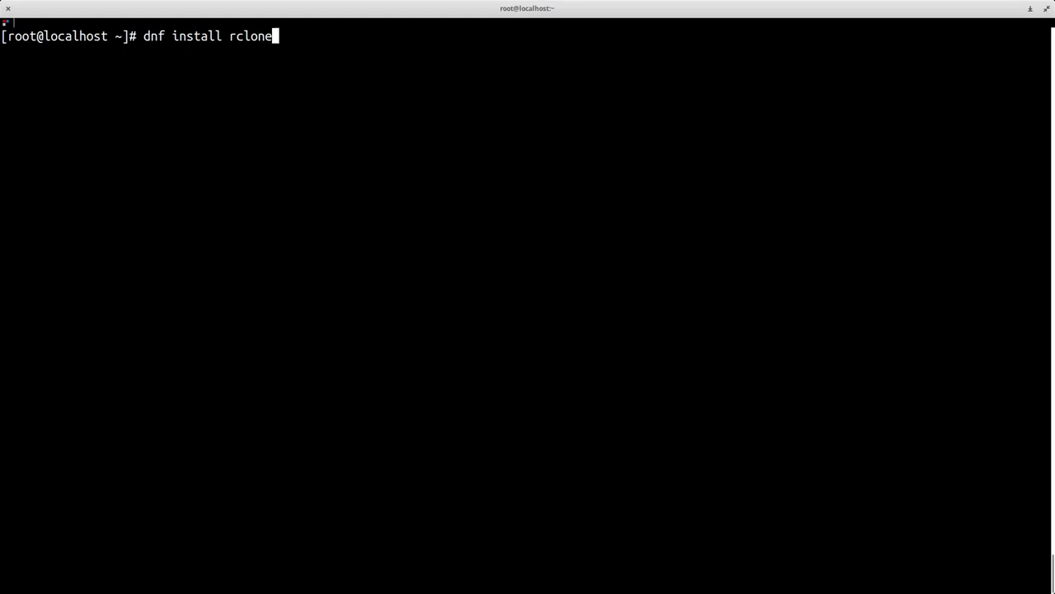
{"action": "key", "text": "Return"}
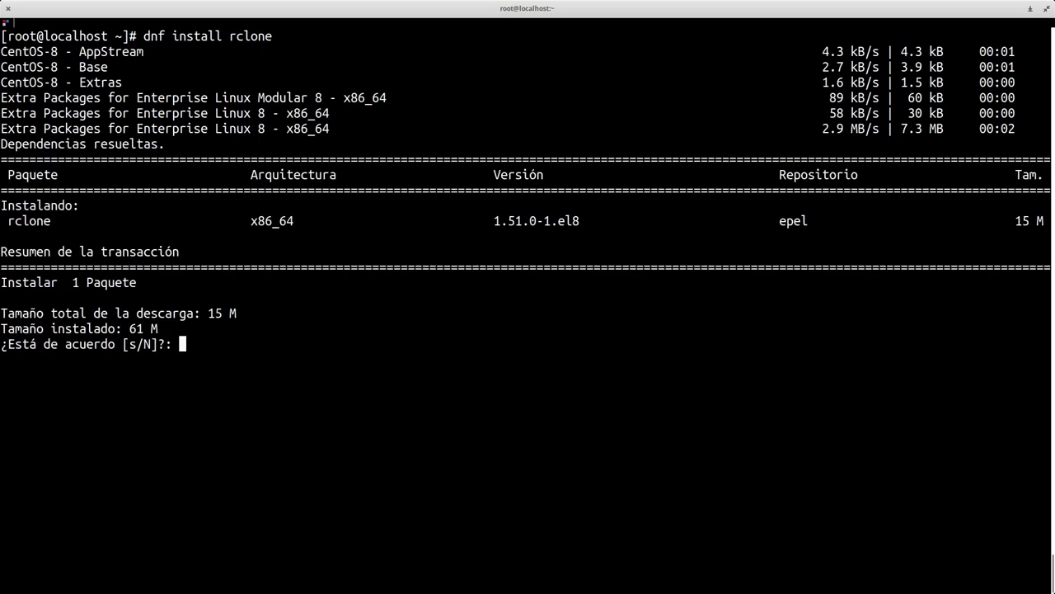
{"action": "type", "text": "s"}
{"action": "key", "text": "Return"}
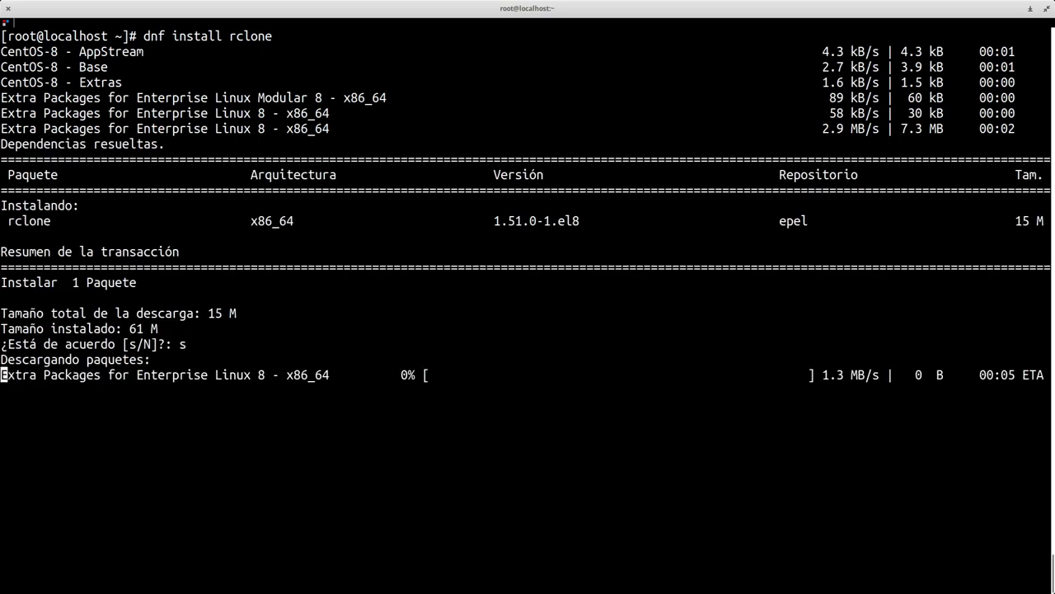
{"action": "double_click", "coordinate": [153, 36]}
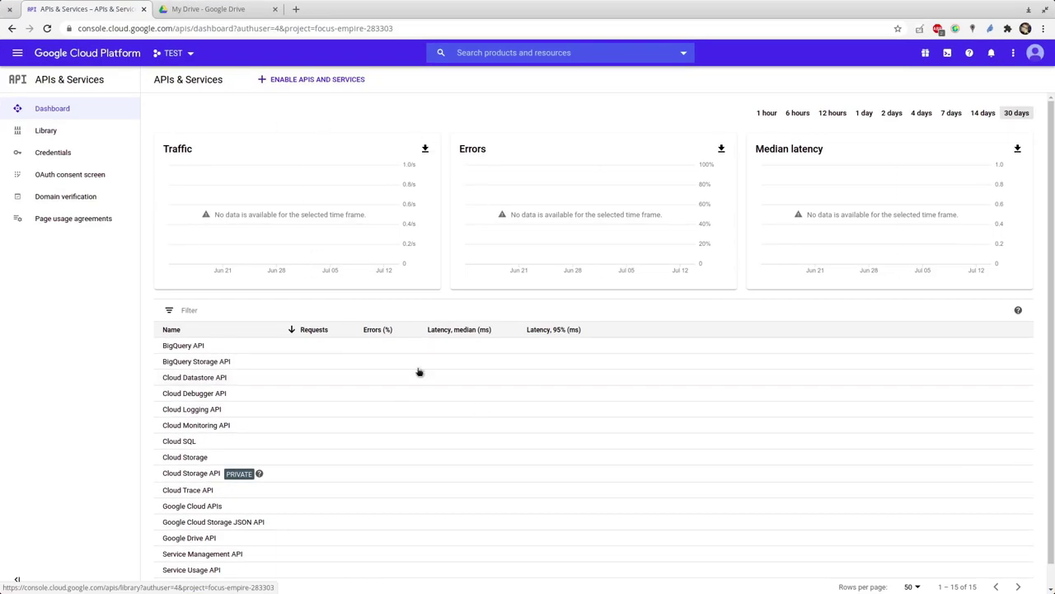
- Go to the APIs & Services Credentials page
{"action": "left_click", "coordinate": [66, 153]}
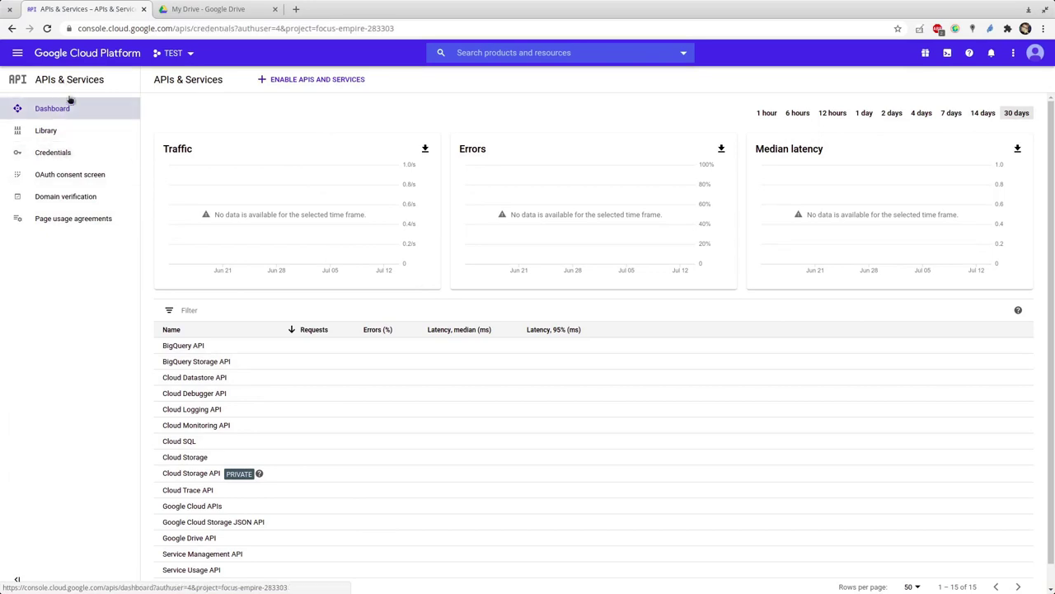
{"action": "left_click", "coordinate": [18, 55]}
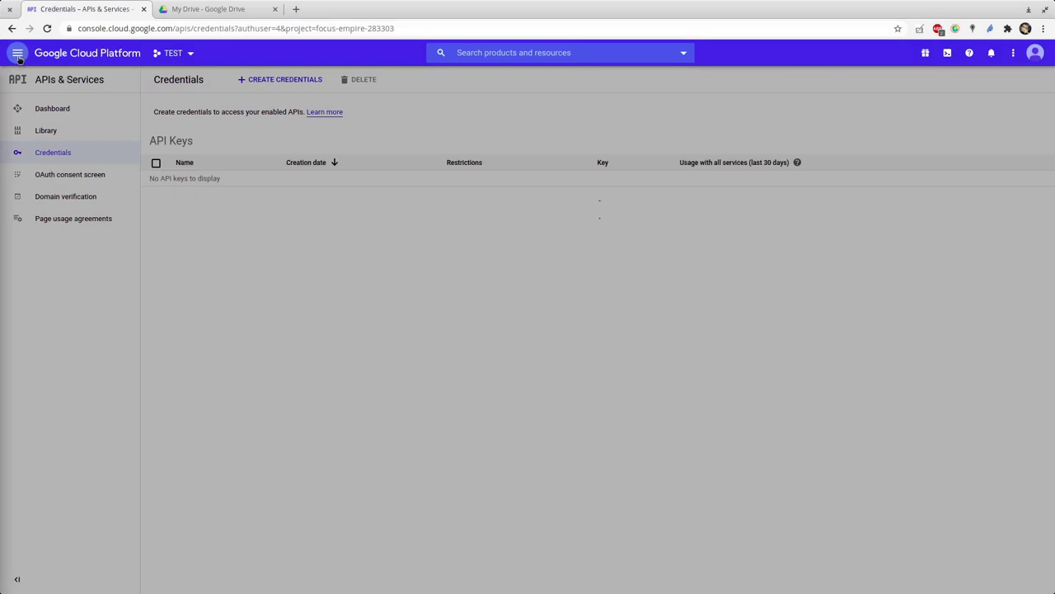
{"action": "mouse_move", "coordinate": [62, 191]}
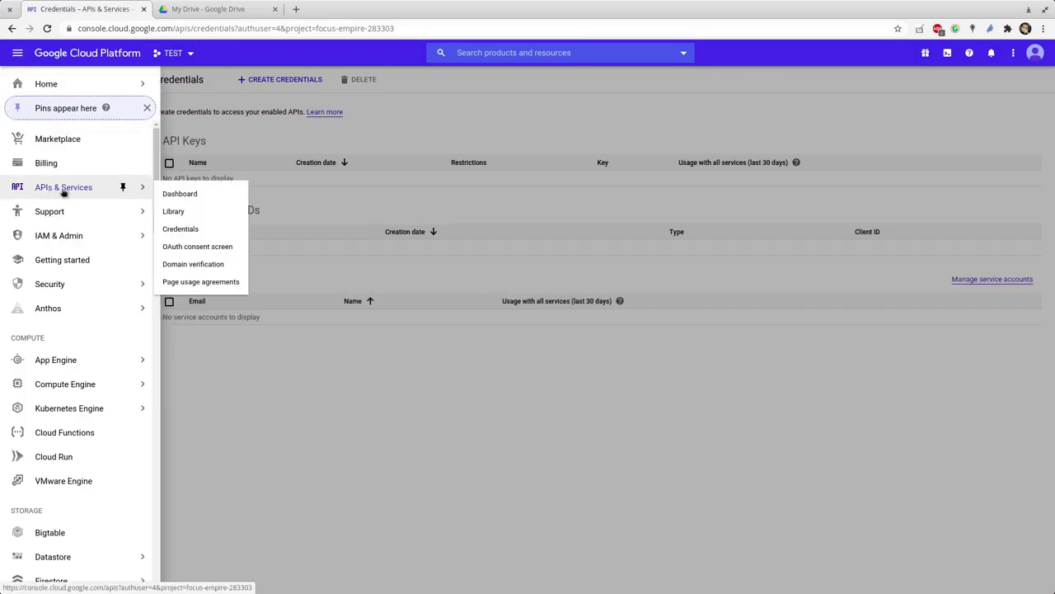
{"action": "left_click", "coordinate": [445, 429]}
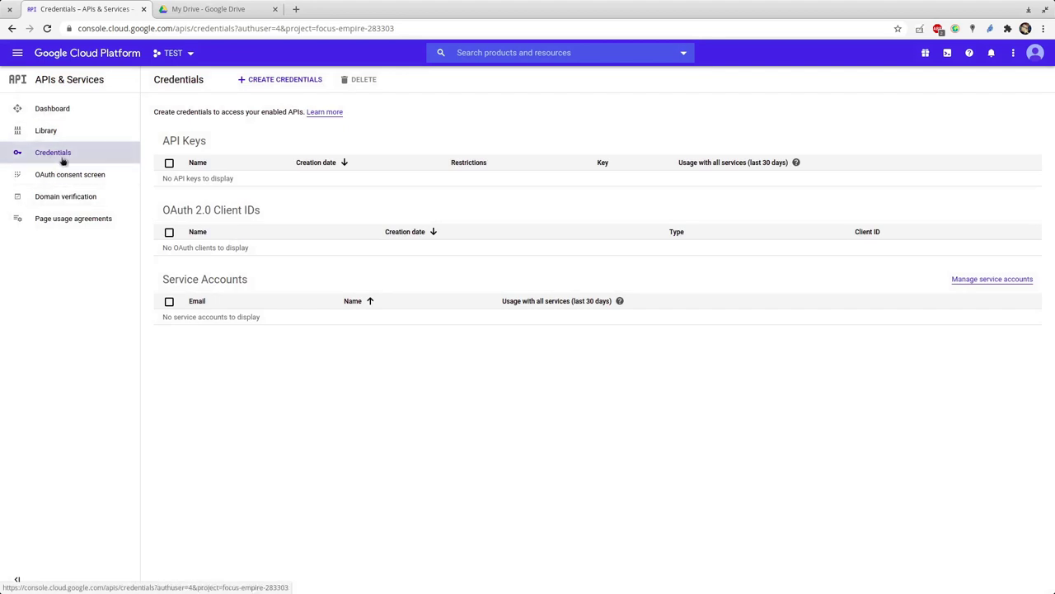
- Create an OAuth client ID of type Desktop app named TEST
{"action": "left_click", "coordinate": [280, 80]}
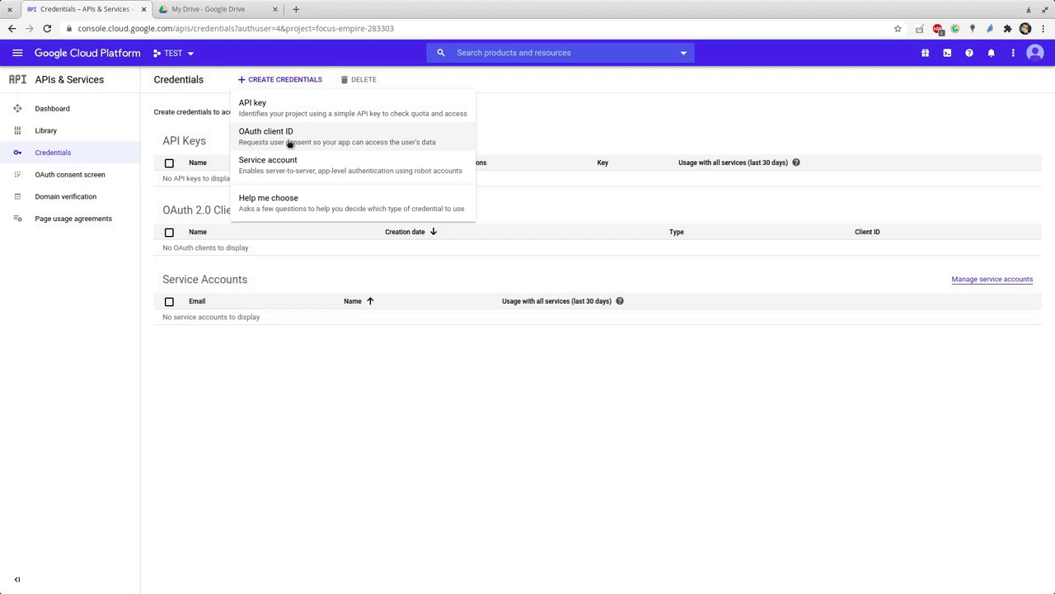
{"action": "left_click", "coordinate": [288, 142]}
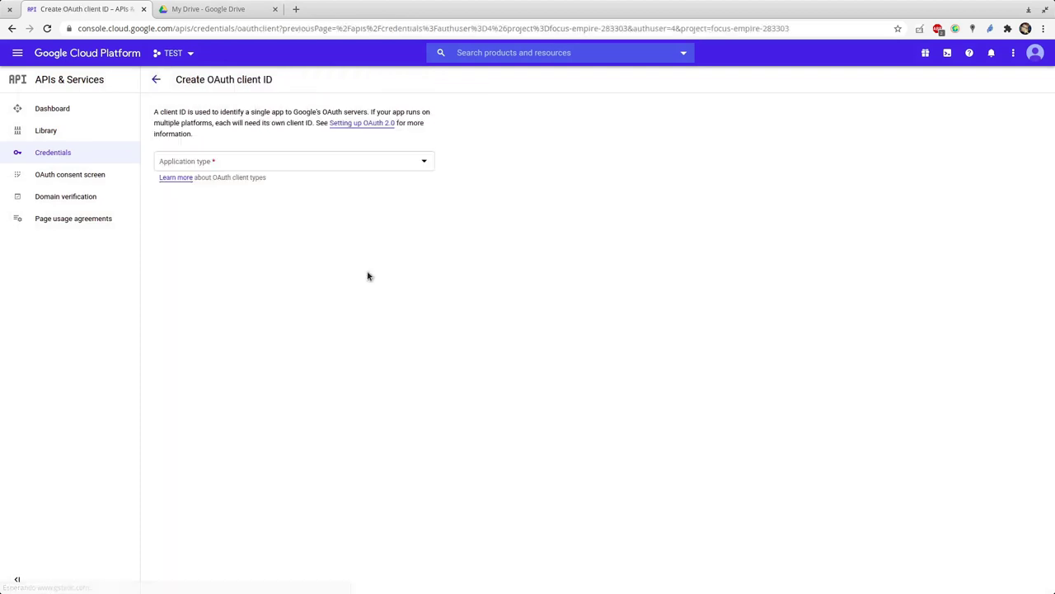
{"action": "left_click", "coordinate": [188, 164]}
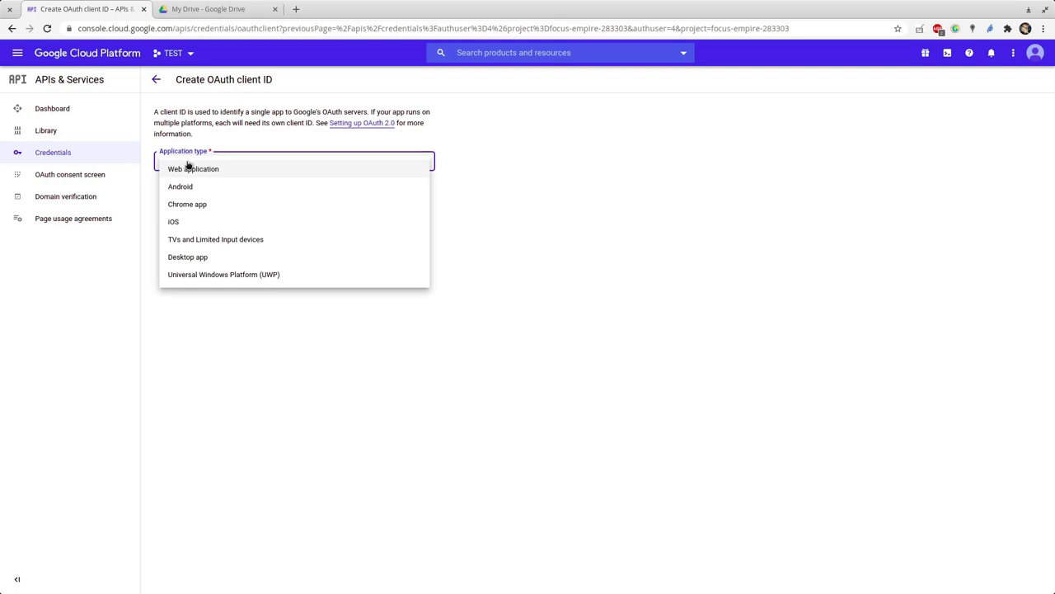
{"action": "left_click", "coordinate": [217, 259]}
{"action": "triple_click", "coordinate": [221, 207]}
{"action": "type", "text": "TEST"}
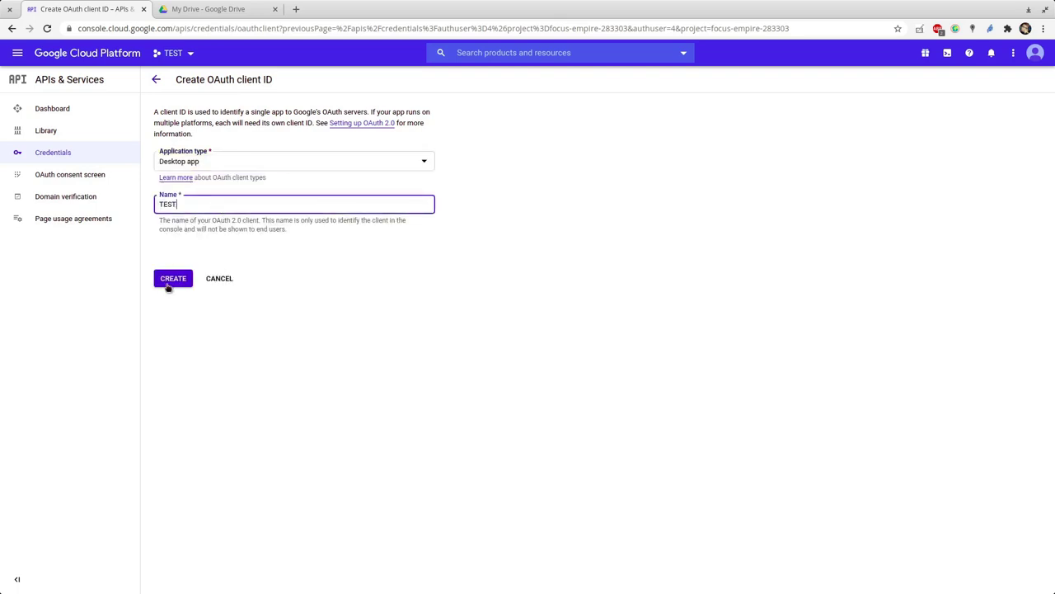
{"action": "left_click", "coordinate": [166, 283]}
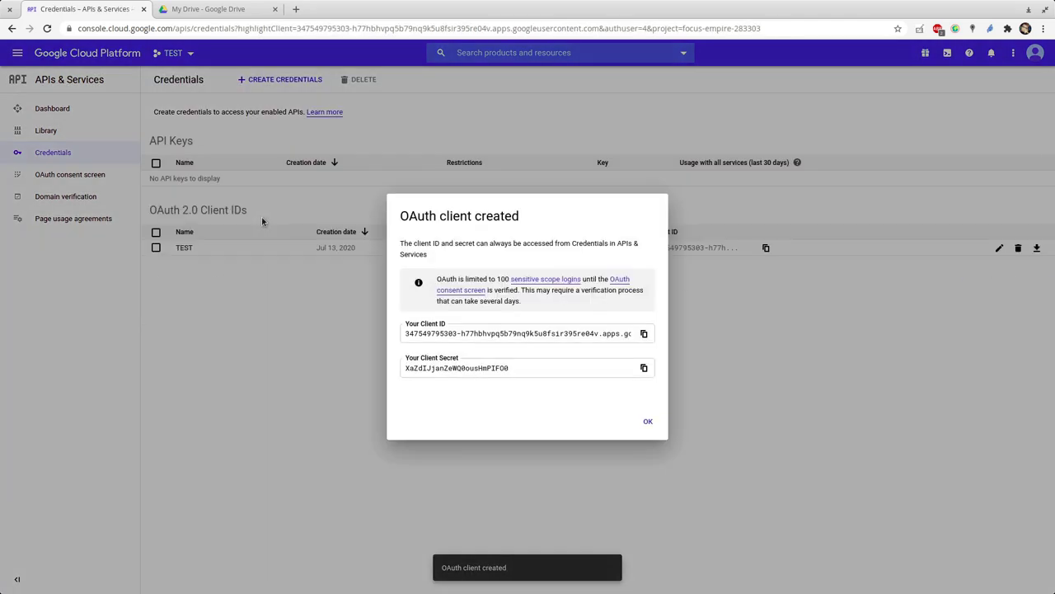
- Select the new TEST client's Client ID and bring up the Activities window overview
{"action": "triple_click", "coordinate": [480, 334]}
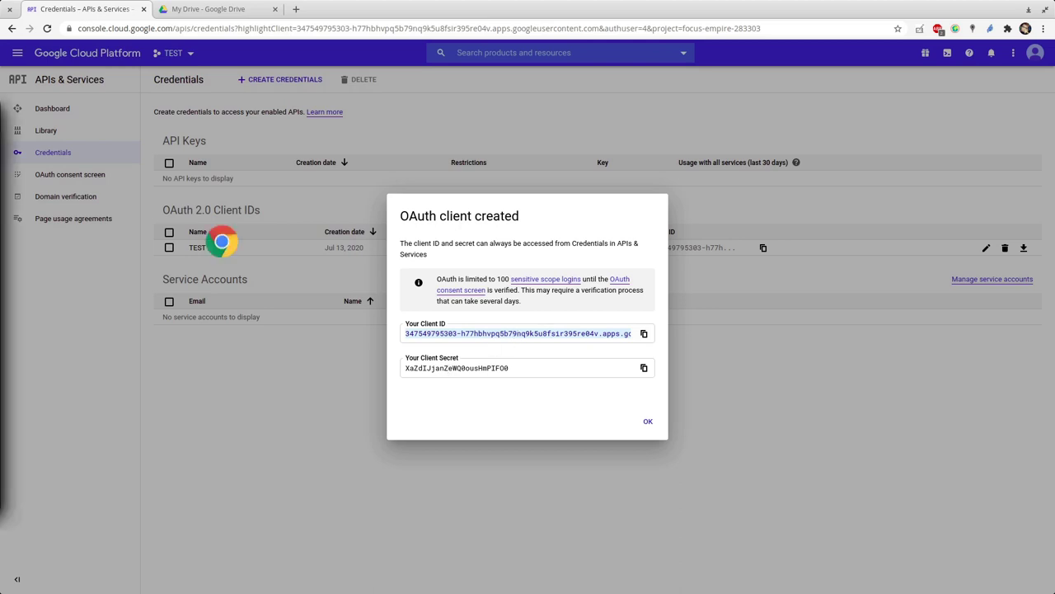
{"action": "key", "text": "super"}
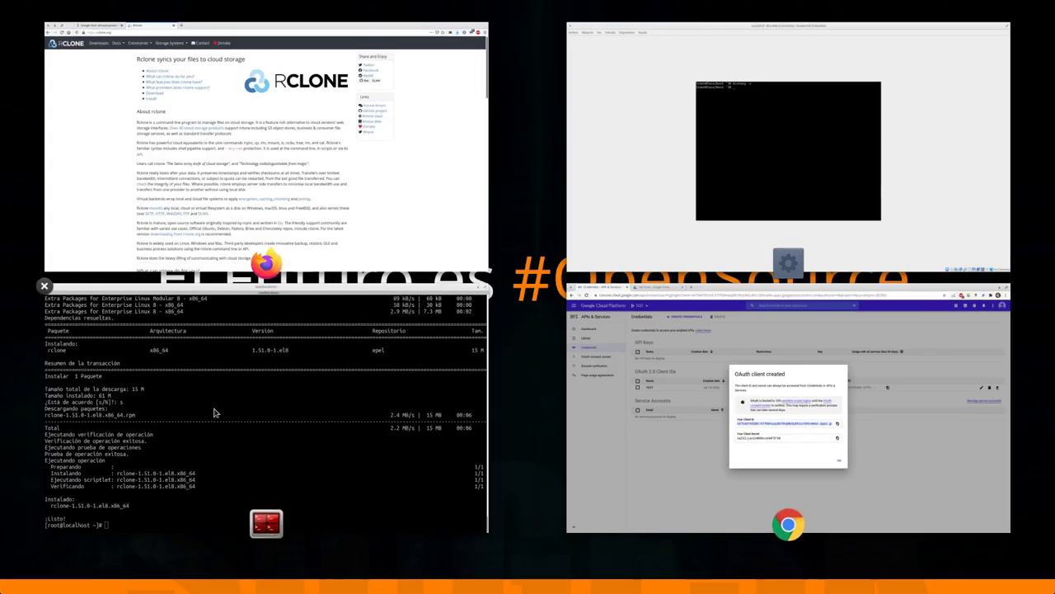
{"action": "left_click", "coordinate": [214, 412]}
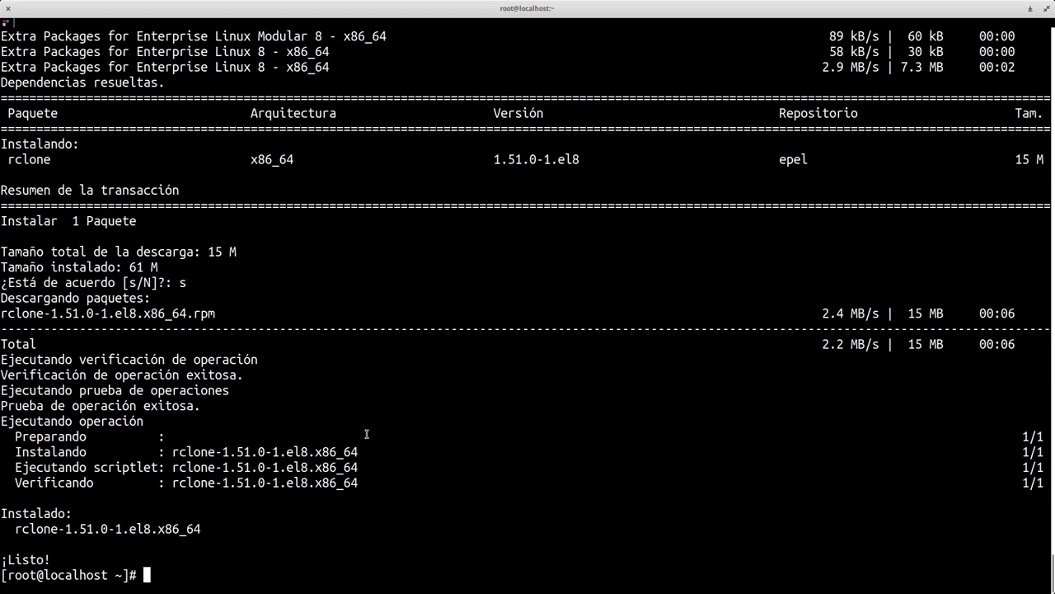
{"action": "key", "text": "super"}
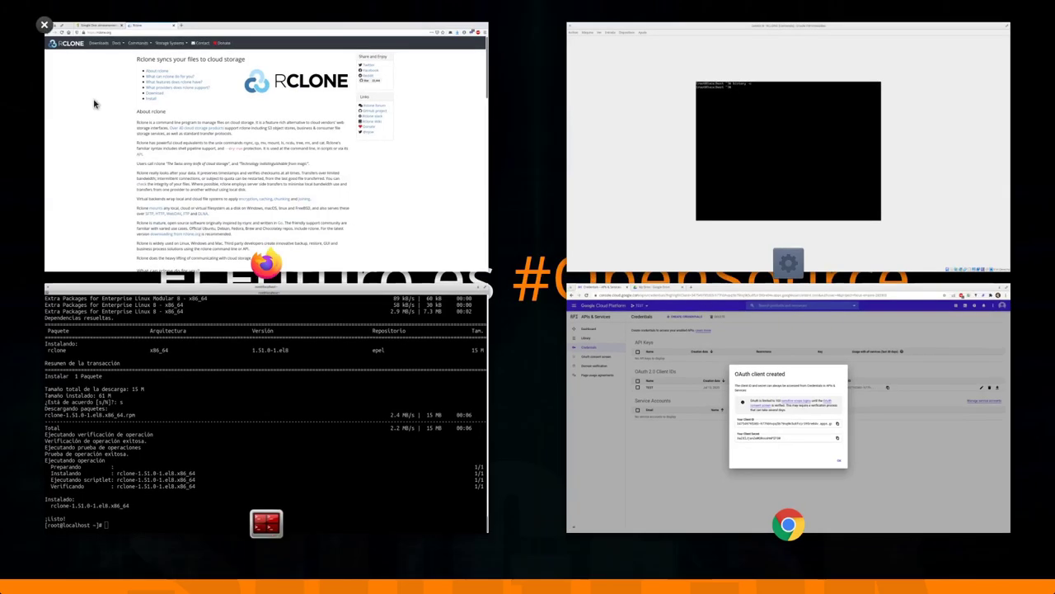
{"action": "left_click", "coordinate": [94, 102]}
- Scroll rclone.org's Supported providers table until the Google Drive row is visible
{"action": "scroll", "coordinate": [452, 396], "scroll_direction": "down", "scroll_amount": 3}
{"action": "scroll", "coordinate": [452, 392], "scroll_direction": "down", "scroll_amount": 10}
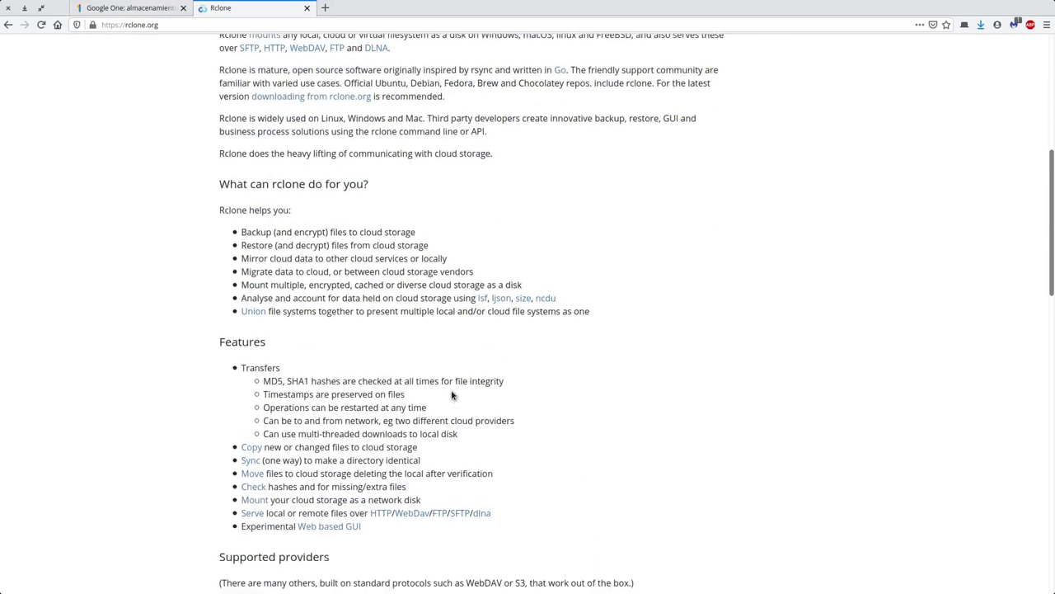
{"action": "scroll", "coordinate": [451, 394], "scroll_direction": "down", "scroll_amount": 2}
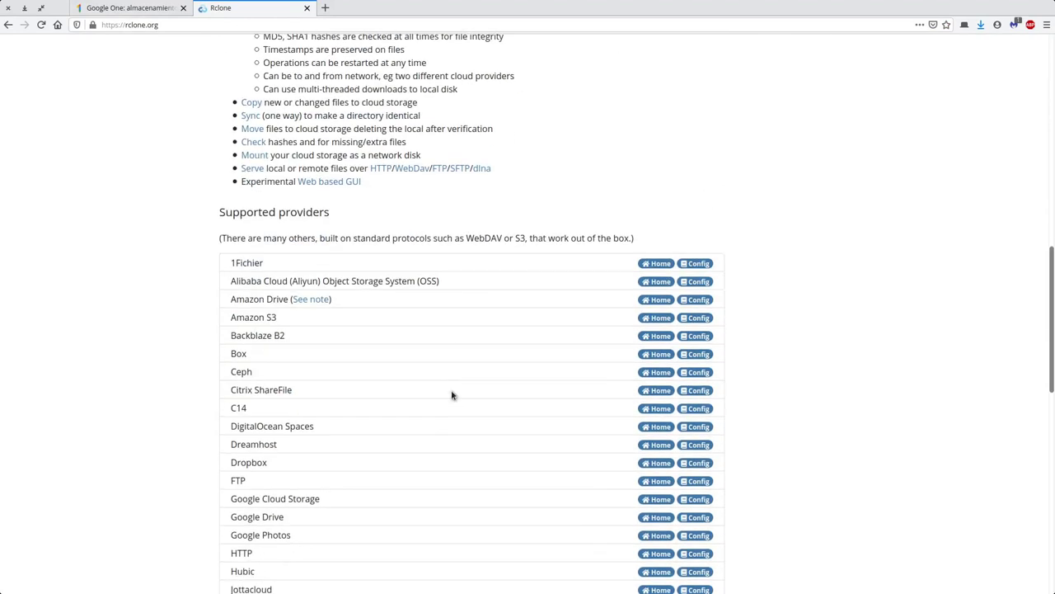
{"action": "scroll", "coordinate": [452, 396], "scroll_direction": "up", "scroll_amount": 3}
{"action": "scroll", "coordinate": [452, 396], "scroll_direction": "down", "scroll_amount": 6}
{"action": "scroll", "coordinate": [452, 396], "scroll_direction": "down", "scroll_amount": 9}
{"action": "scroll", "coordinate": [452, 395], "scroll_direction": "up", "scroll_amount": 4}
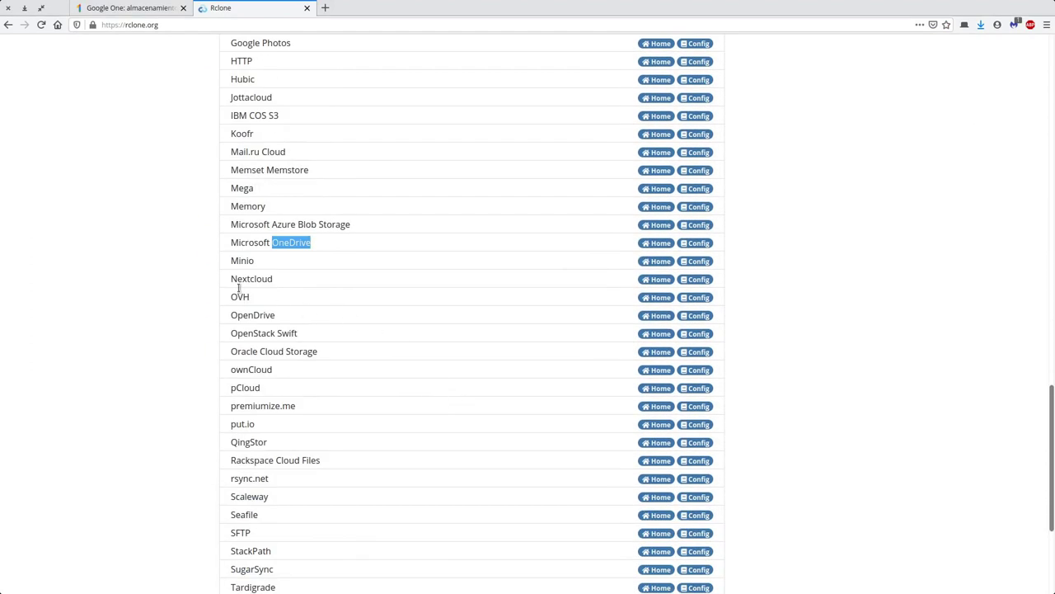
{"action": "scroll", "coordinate": [251, 207], "scroll_direction": "up", "scroll_amount": 1}
{"action": "scroll", "coordinate": [252, 206], "scroll_direction": "up", "scroll_amount": 2}
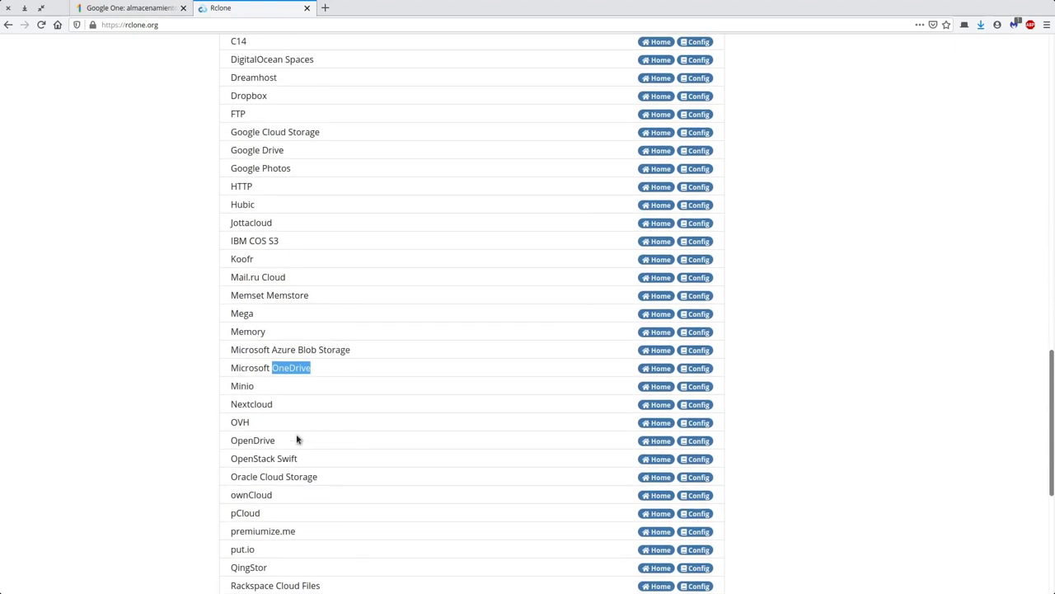
{"action": "scroll", "coordinate": [295, 437], "scroll_direction": "up", "scroll_amount": 3}
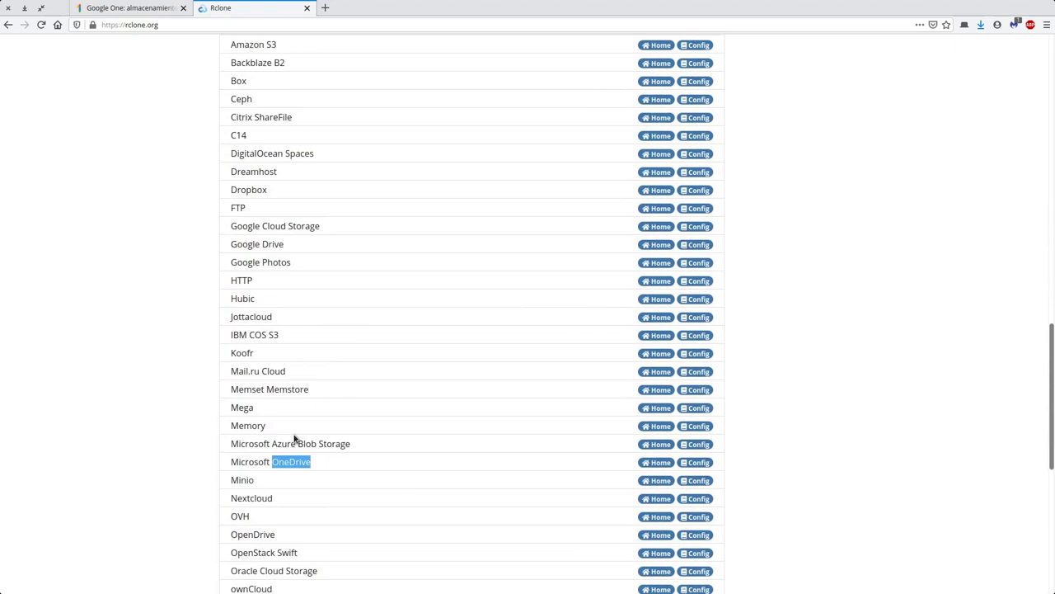
{"action": "scroll", "coordinate": [294, 437], "scroll_direction": "up", "scroll_amount": 2}
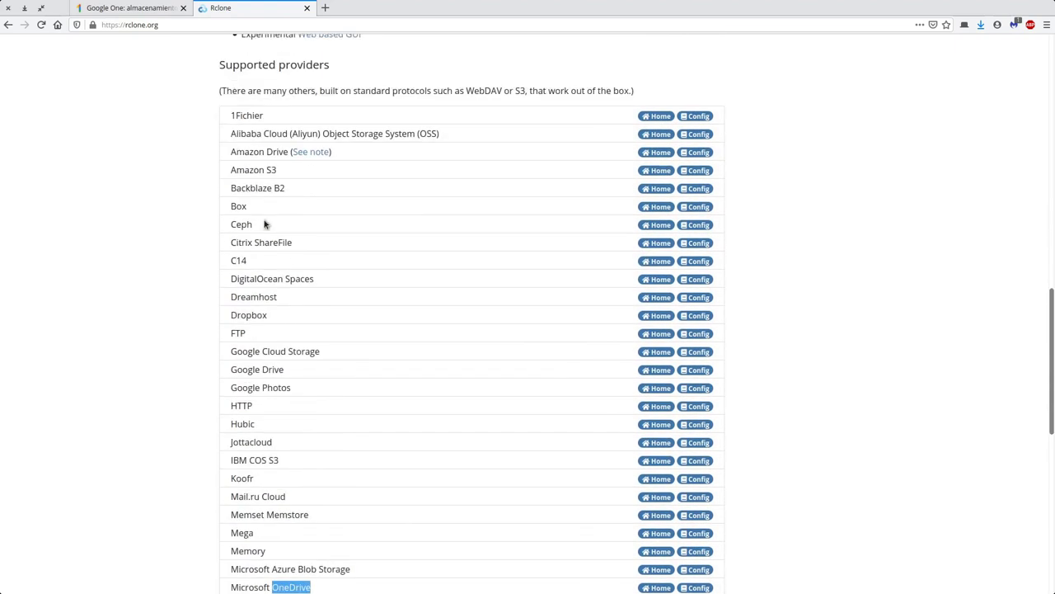
- Open rclone's Google Drive configuration guide and scroll through its example config session
{"action": "left_click", "coordinate": [701, 371]}
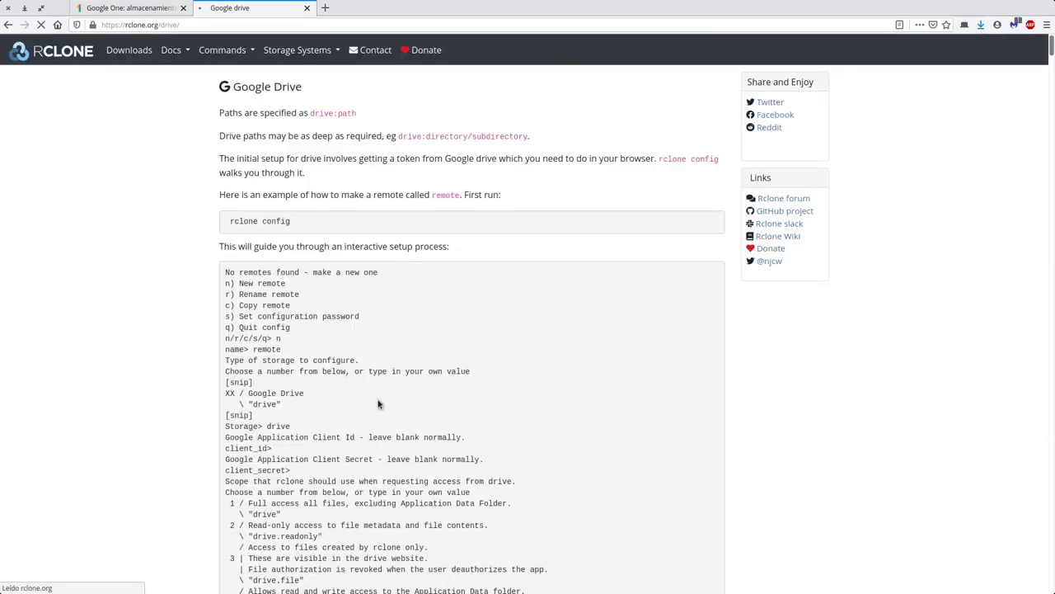
{"action": "scroll", "coordinate": [379, 404], "scroll_direction": "down", "scroll_amount": 10}
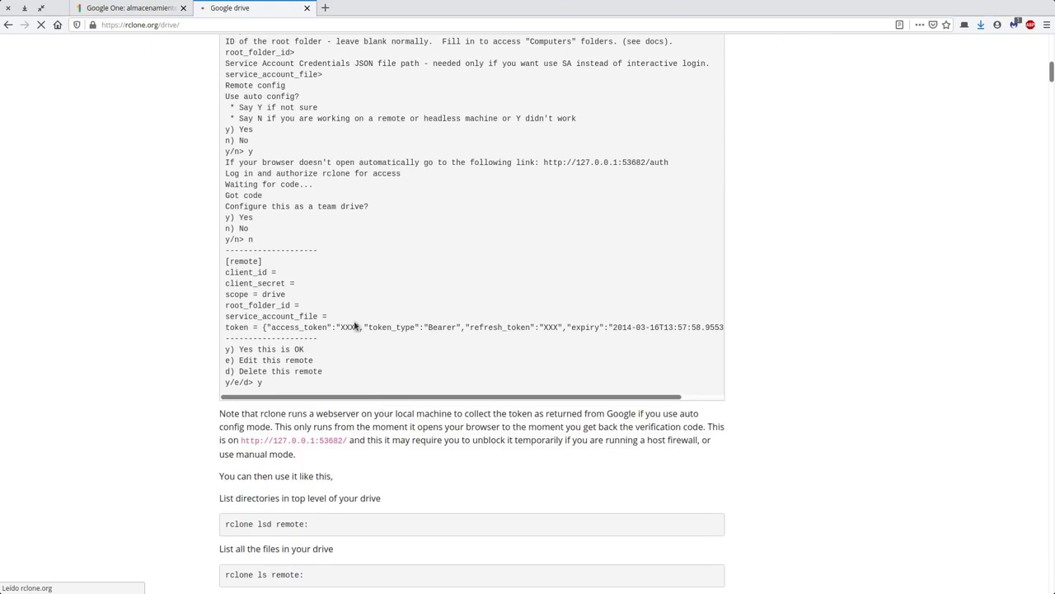
{"action": "scroll", "coordinate": [502, 327], "scroll_direction": "up", "scroll_amount": 3}
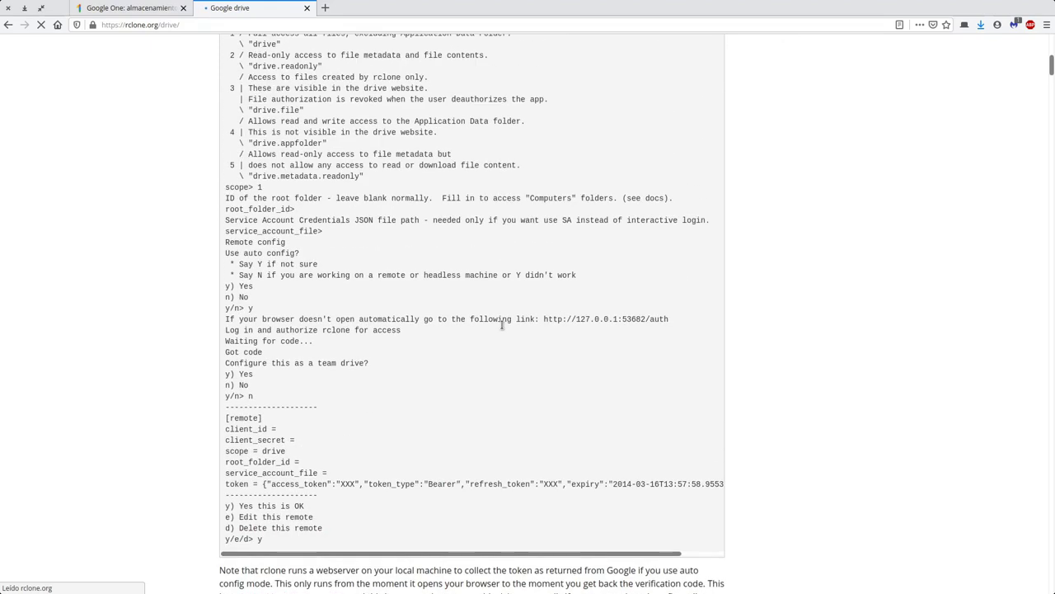
{"action": "scroll", "coordinate": [504, 353], "scroll_direction": "down", "scroll_amount": 3}
{"action": "scroll", "coordinate": [465, 372], "scroll_direction": "up", "scroll_amount": 1}
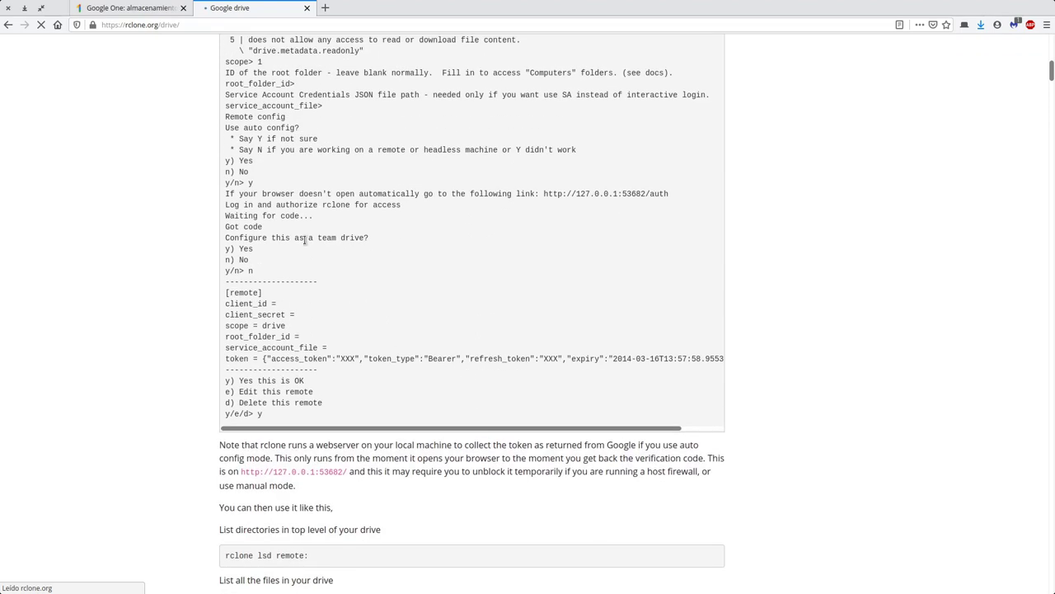
{"action": "left_click_drag", "start_coordinate": [306, 238], "coordinate": [350, 238]}
{"action": "scroll", "coordinate": [351, 238], "scroll_direction": "up", "scroll_amount": 2}
{"action": "scroll", "coordinate": [225, 246], "scroll_direction": "up", "scroll_amount": 1}
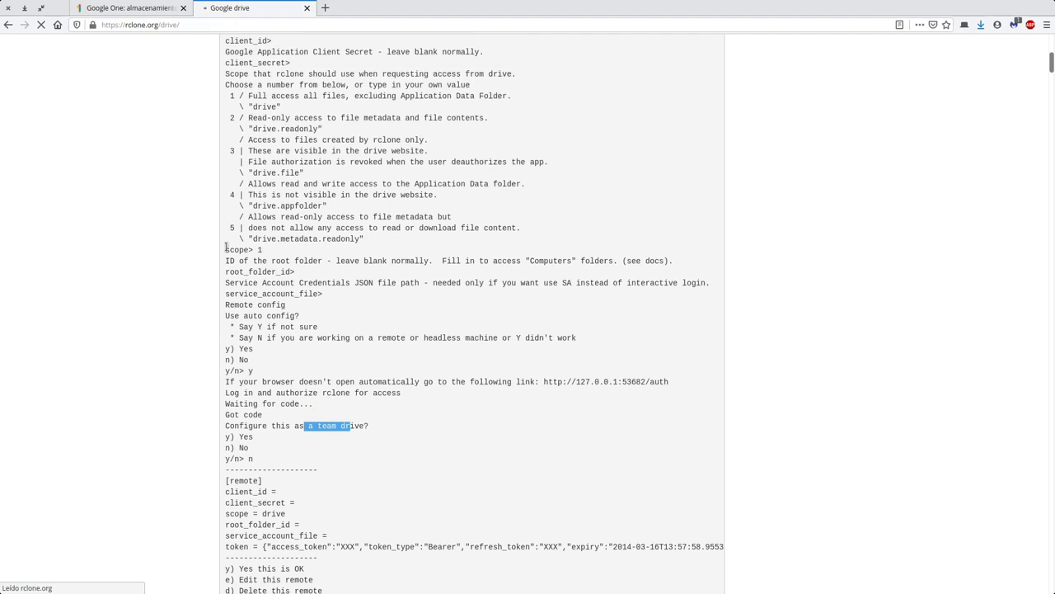
{"action": "scroll", "coordinate": [299, 260], "scroll_direction": "up", "scroll_amount": 2}
{"action": "scroll", "coordinate": [256, 292], "scroll_direction": "down", "scroll_amount": 2}
- Highlight the auto config question in the example setup session and review the surrounding output
{"action": "left_click", "coordinate": [297, 271]}
{"action": "left_click_drag", "start_coordinate": [281, 315], "coordinate": [347, 339]}
{"action": "left_click", "coordinate": [313, 341]}
{"action": "scroll", "coordinate": [346, 416], "scroll_direction": "down", "scroll_amount": 10}
{"action": "scroll", "coordinate": [424, 393], "scroll_direction": "up", "scroll_amount": 8}
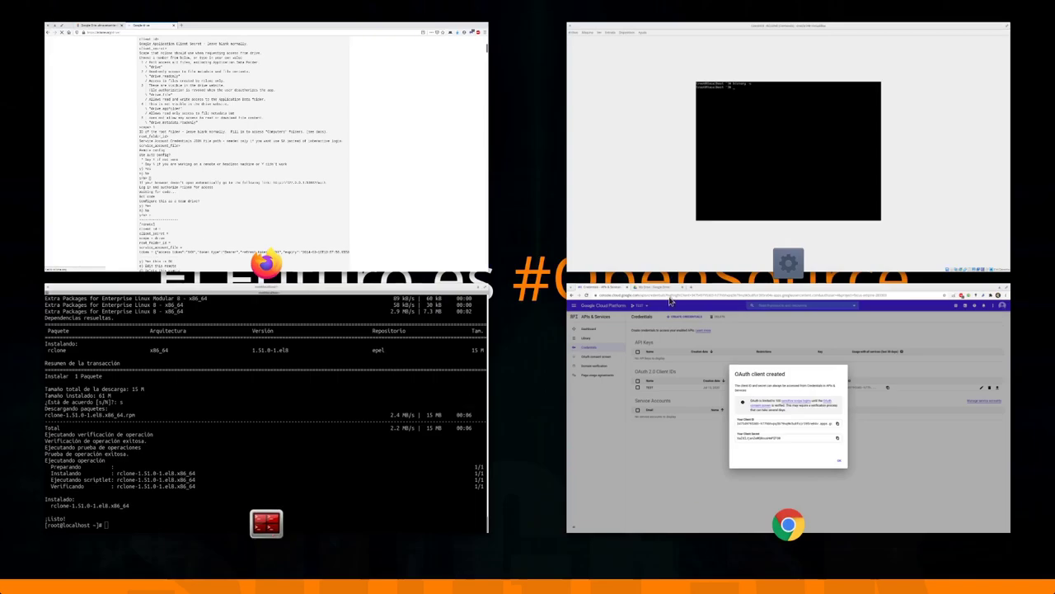
- Bring the terminal showing the installed rclone-1.51.0-1.el8 back to the front
{"action": "left_click", "coordinate": [353, 370]}
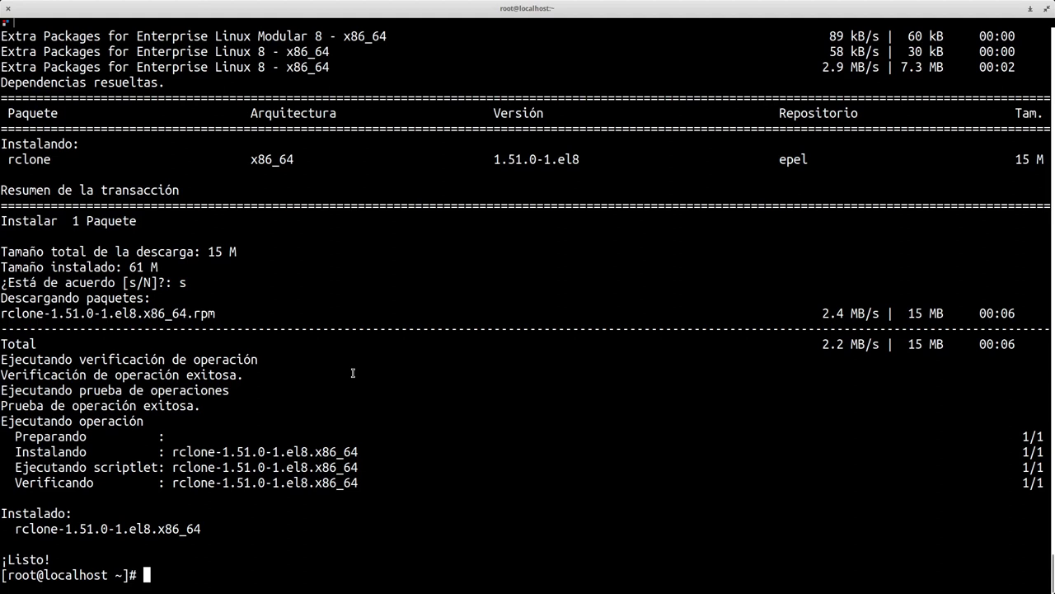
- Split the terminal, enlarge its text, and move from the rclone config folder up to home
{"action": "key", "text": "ctrl+shift+x"}
{"action": "key", "text": "ctrl+plus"}
{"action": "key", "text": "ctrl+plus"}
{"action": "key", "text": "ctrl+plus"}
{"action": "type", "text": "ls"}
{"action": "key", "text": "Return"}
{"action": "type", "text": "cd .."}
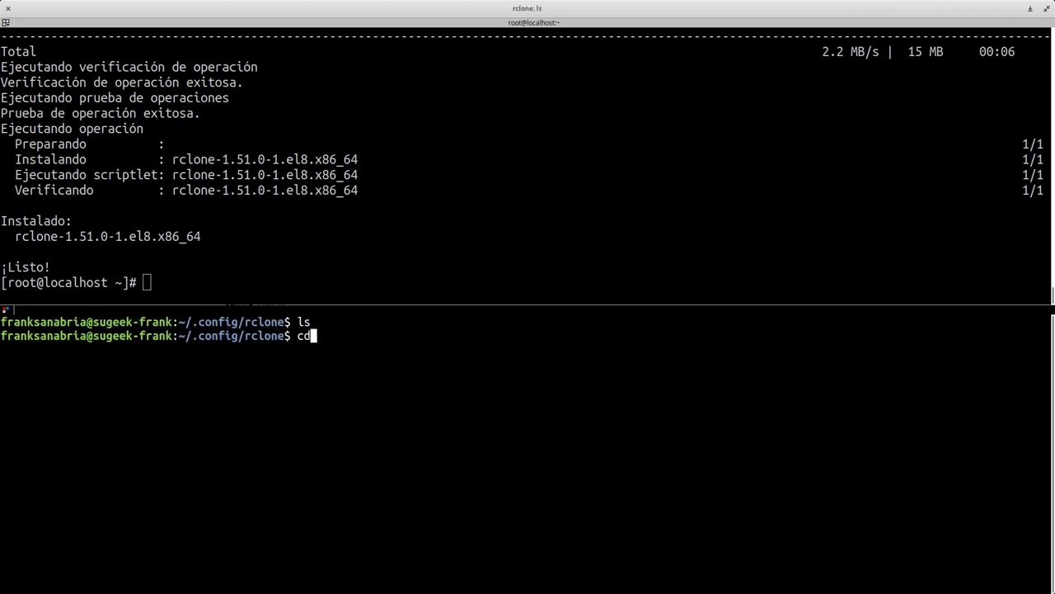
{"action": "key", "text": "Return"}
{"action": "type", "text": "cd .."}
{"action": "key", "text": "Return"}
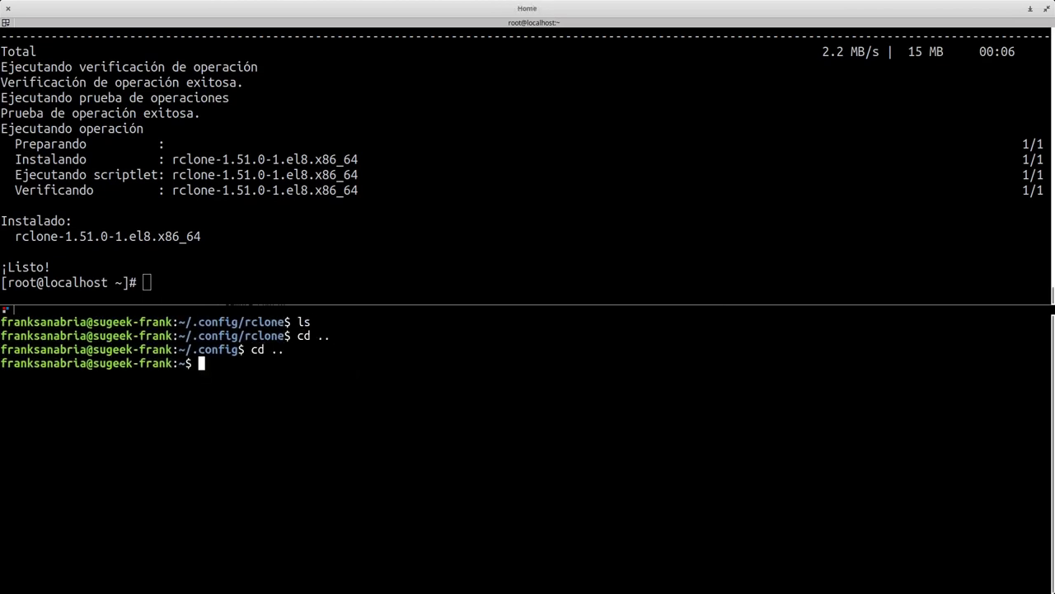
- Create a new rclone remote named GDRIVE, enter storage 7, and begin rclone config as root
{"action": "type", "text": "rclone config"}
{"action": "key", "text": "Return"}
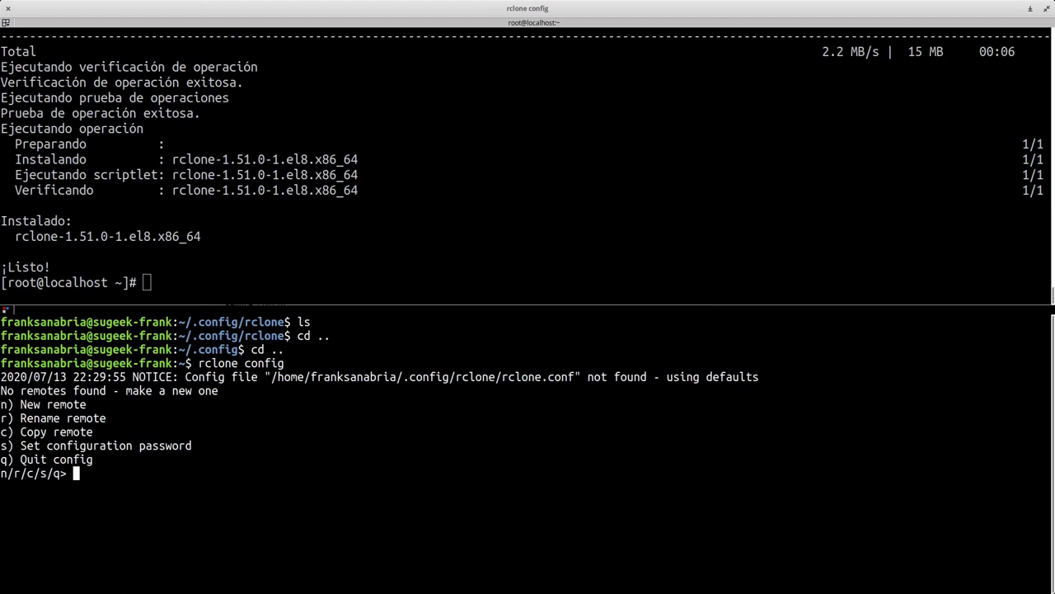
{"action": "type", "text": "n"}
{"action": "key", "text": "Return"}
{"action": "type", "text": "GDRIVE"}
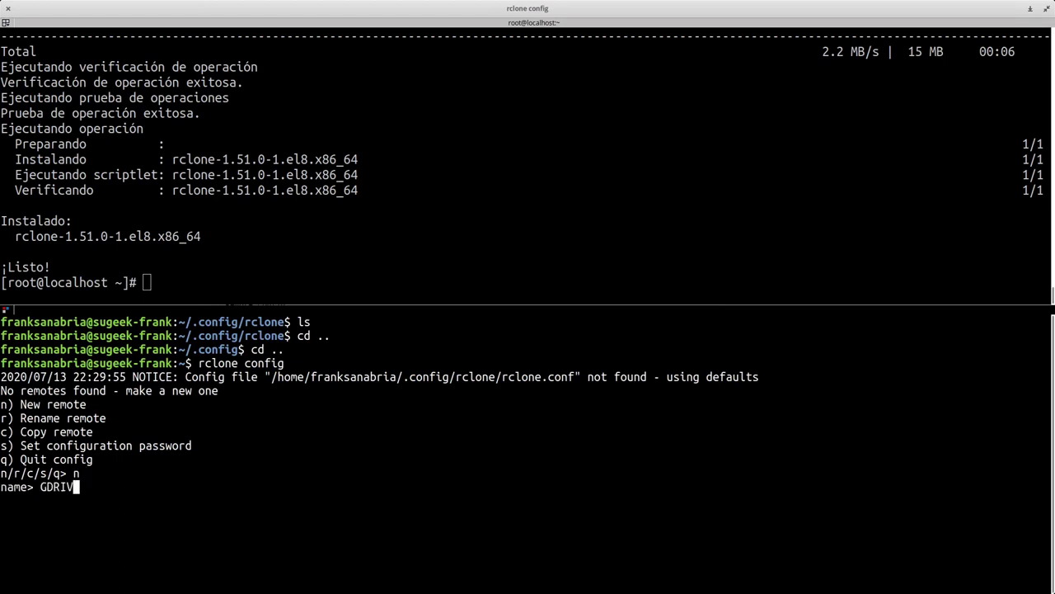
{"action": "key", "text": "Return"}
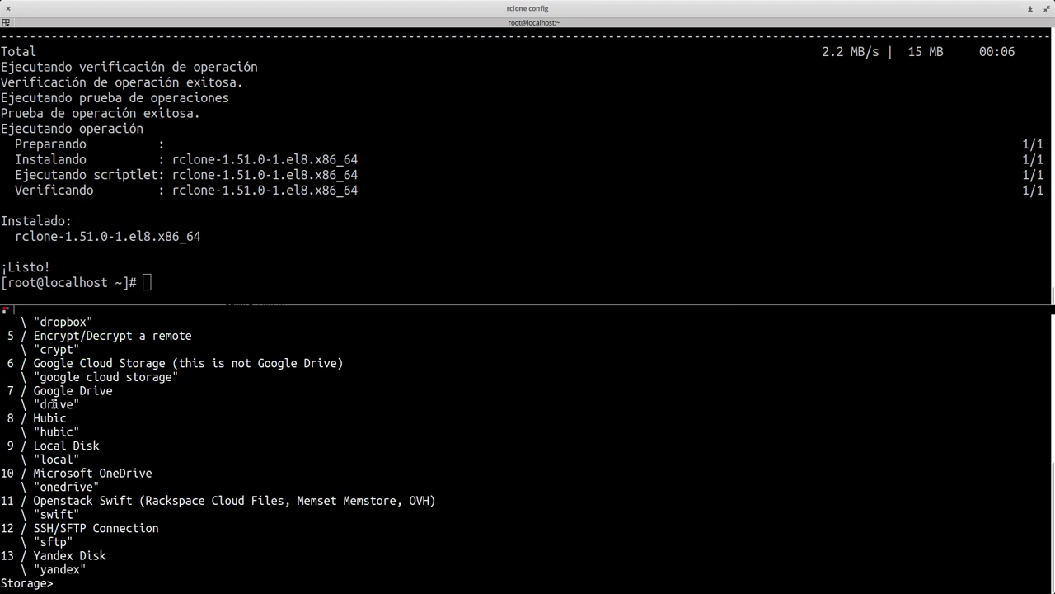
{"action": "type", "text": "7"}
{"action": "left_click", "coordinate": [165, 270]}
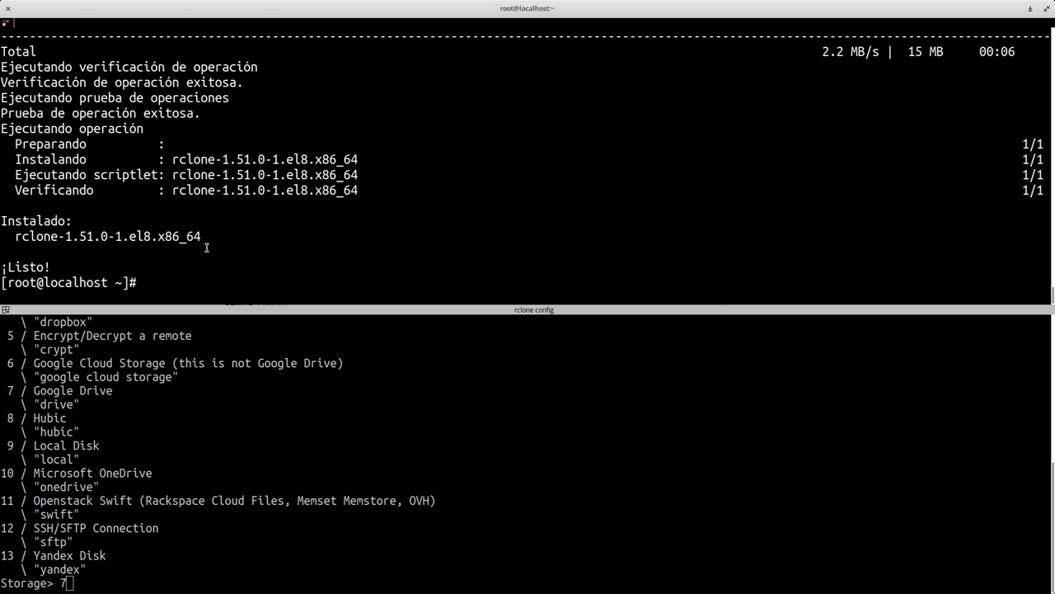
{"action": "type", "text": "rclone config"}
- In the root shell, run rclone config and start a new remote named GDrive
{"action": "key", "text": "Return"}
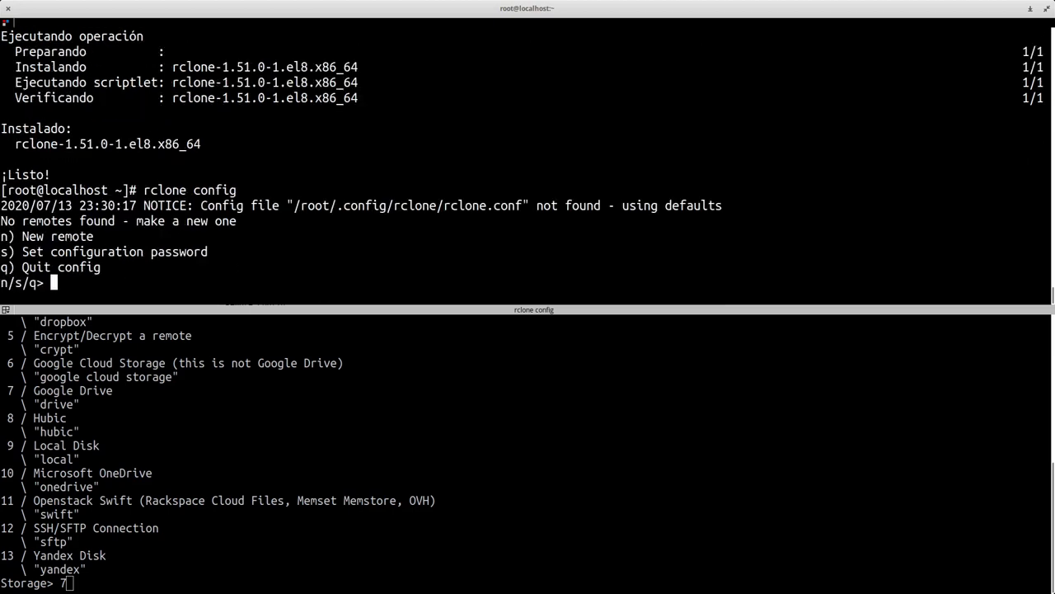
{"action": "type", "text": "n"}
{"action": "key", "text": "Return"}
{"action": "type", "text": "GDrive"}
{"action": "key", "text": "Return"}
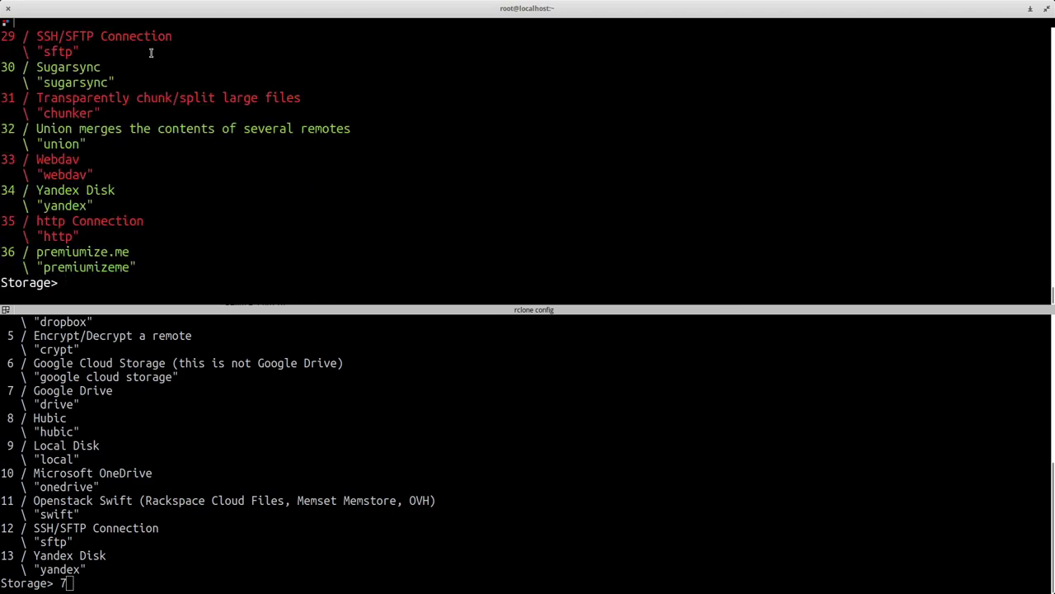
{"action": "left_click_drag", "start_coordinate": [142, 266], "coordinate": [29, 113]}
{"action": "scroll", "coordinate": [25, 99], "scroll_direction": "up", "scroll_amount": 5}
{"action": "scroll", "coordinate": [26, 99], "scroll_direction": "up", "scroll_amount": 5}
- Cancel the root shell's config and set the GDRIVE remote's storage to 7, Google Drive
{"action": "left_click", "coordinate": [230, 432]}
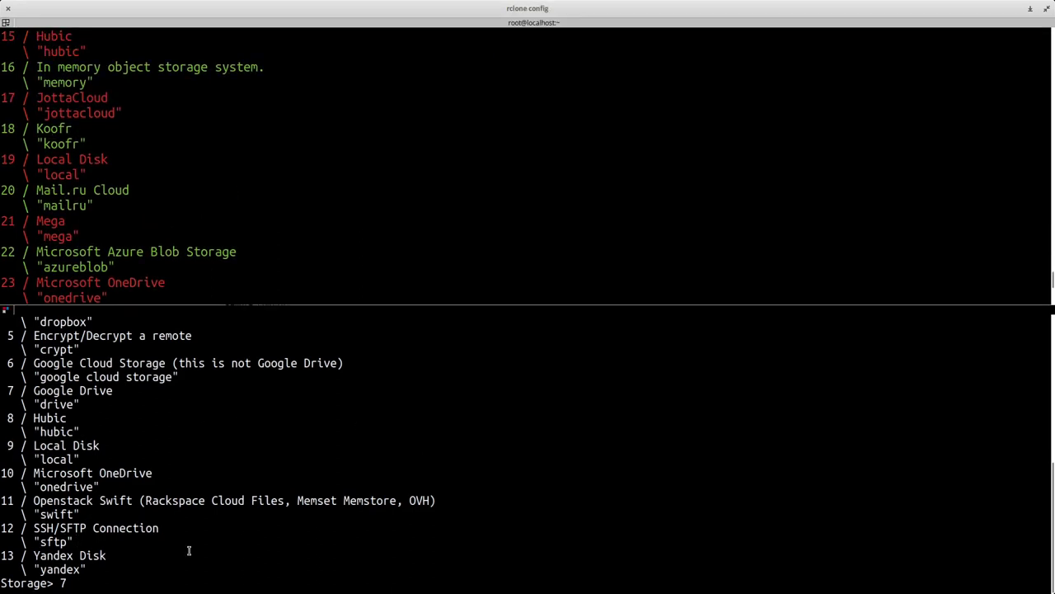
{"action": "left_click", "coordinate": [190, 165]}
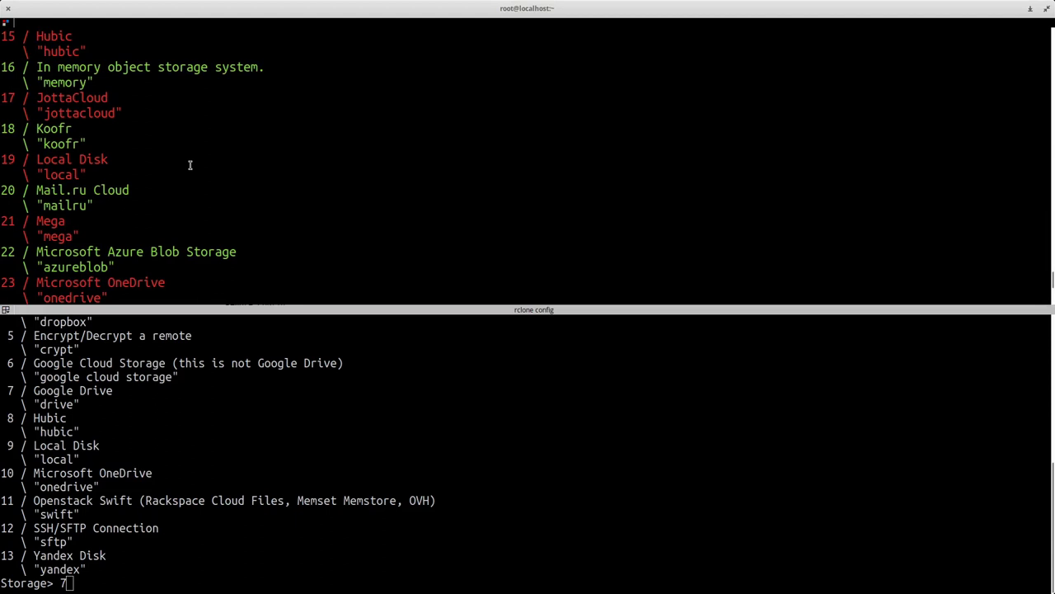
{"action": "scroll", "coordinate": [190, 165], "scroll_direction": "down", "scroll_amount": 10}
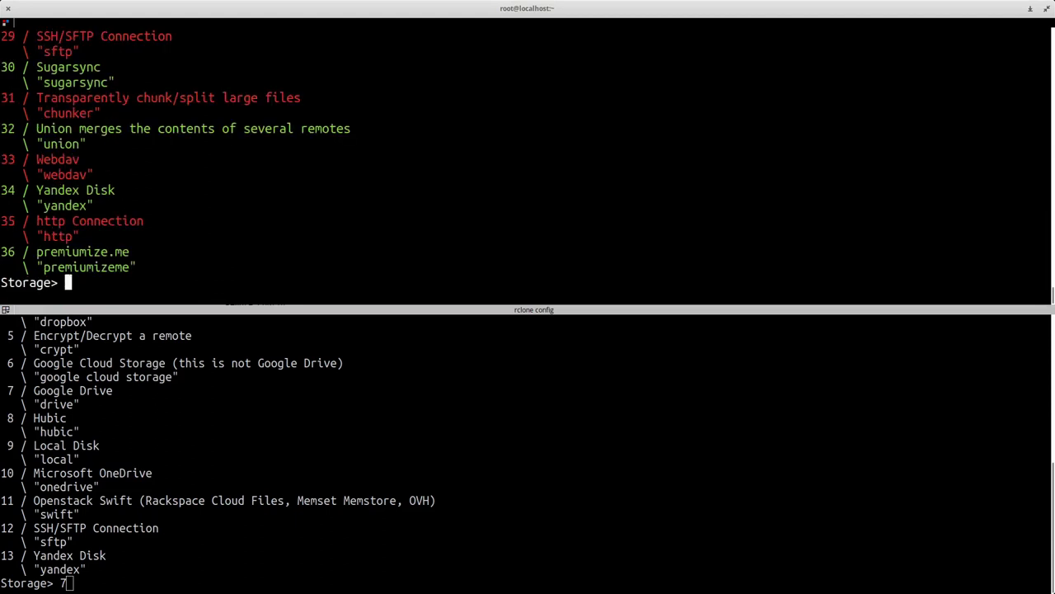
{"action": "key", "text": "ctrl+c"}
{"action": "left_click", "coordinate": [221, 511]}
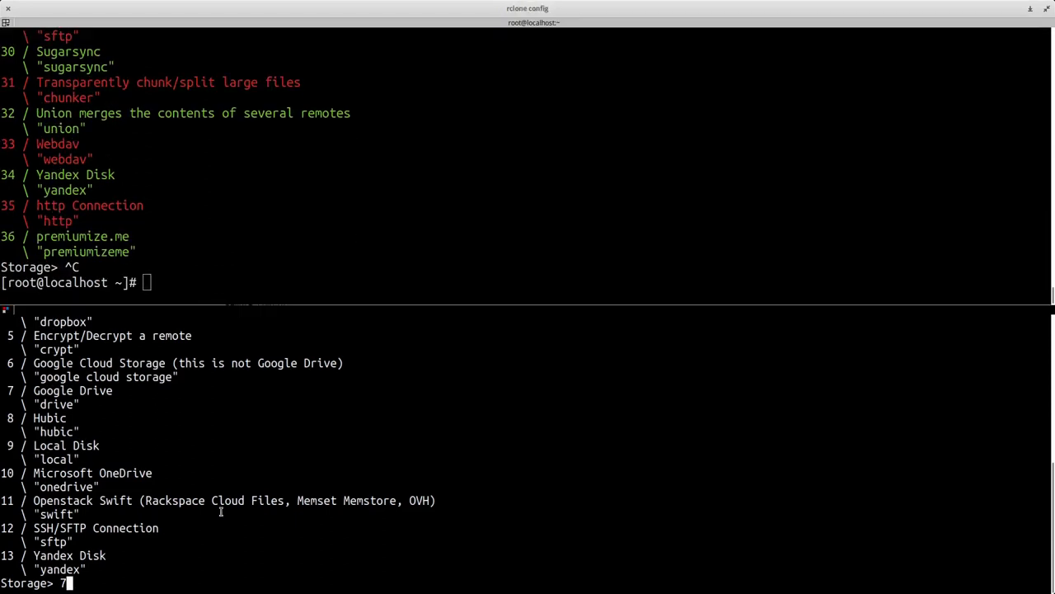
{"action": "type", "text": "7"}
{"action": "key", "text": "Return"}
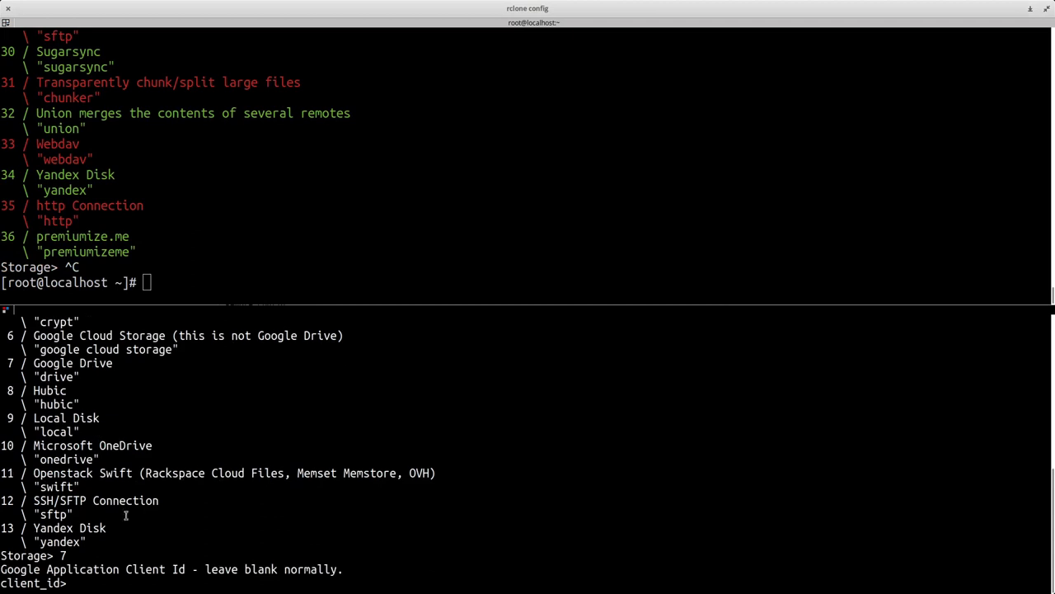
- Close the Google One tab in Firefox and return to the window overview
{"action": "key", "text": "alt+Tab"}
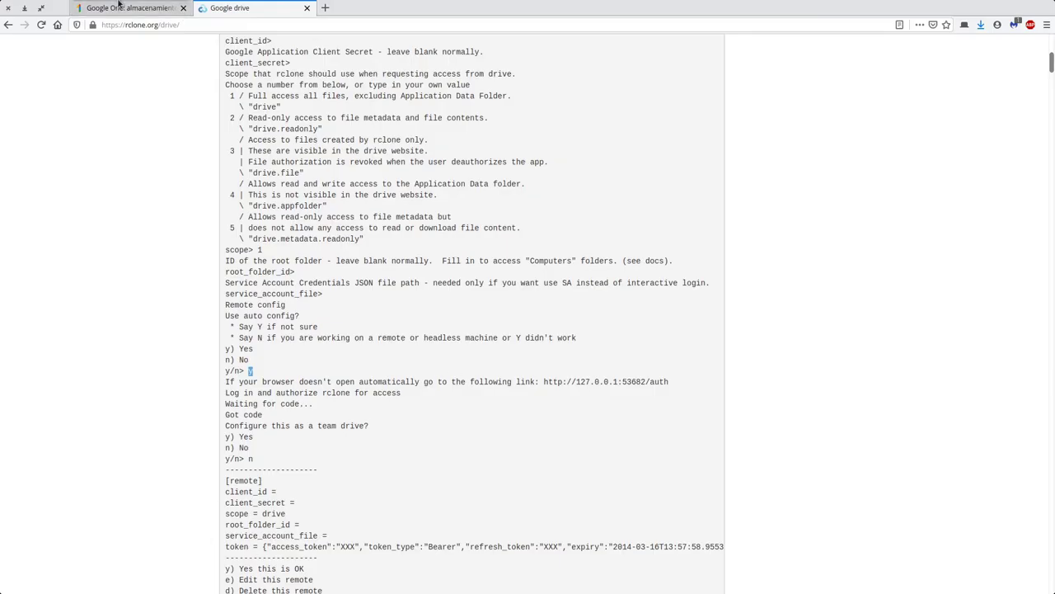
{"action": "left_click", "coordinate": [183, 8]}
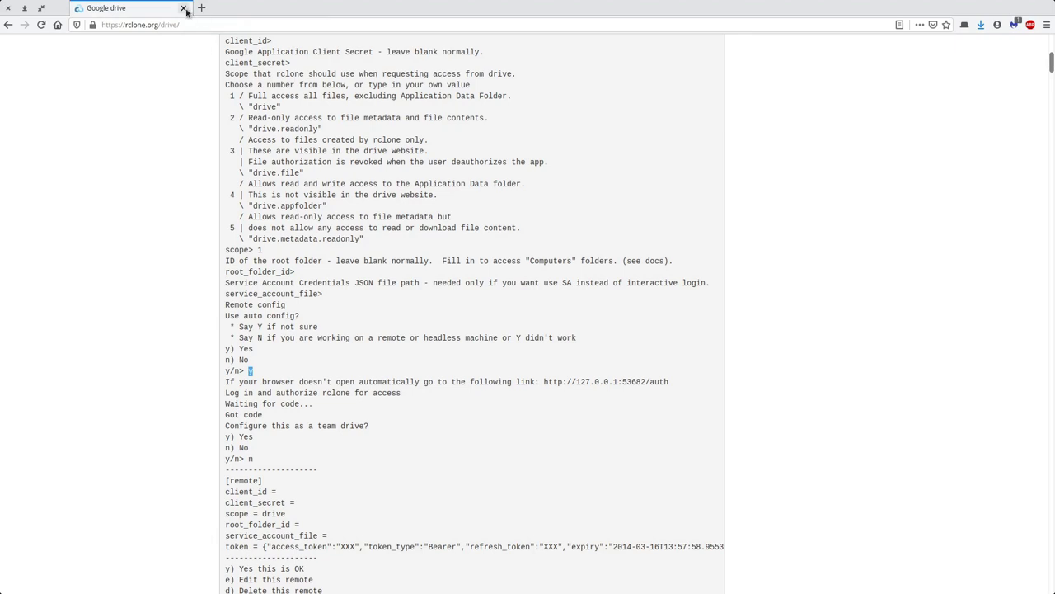
{"action": "key", "text": "alt+Tab"}
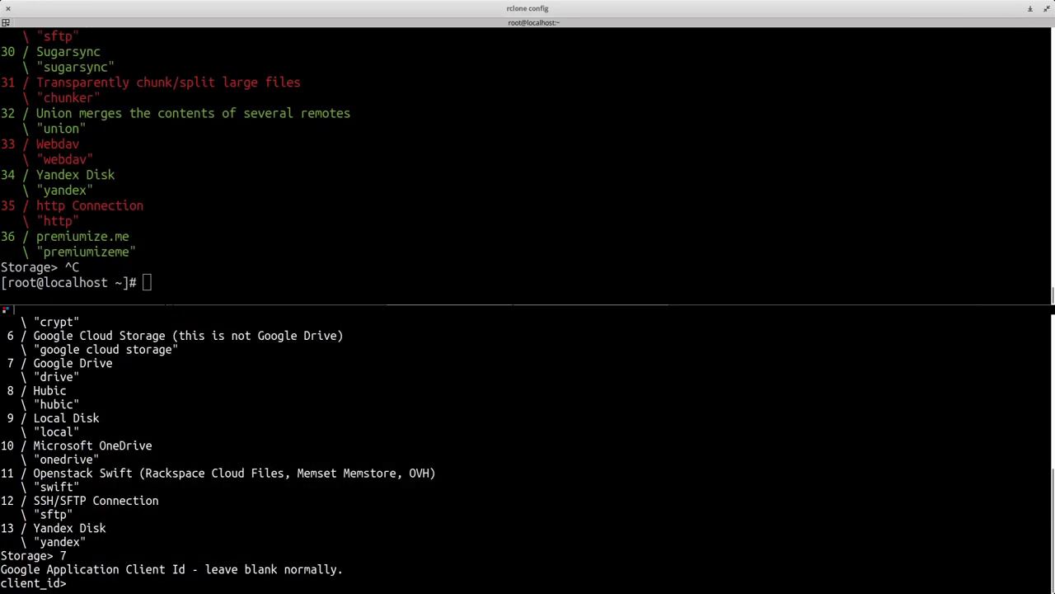
{"action": "key", "text": "super"}
- Paste the OAuth client ID at rclone's client_id prompt and submit it
{"action": "left_click", "coordinate": [778, 222]}
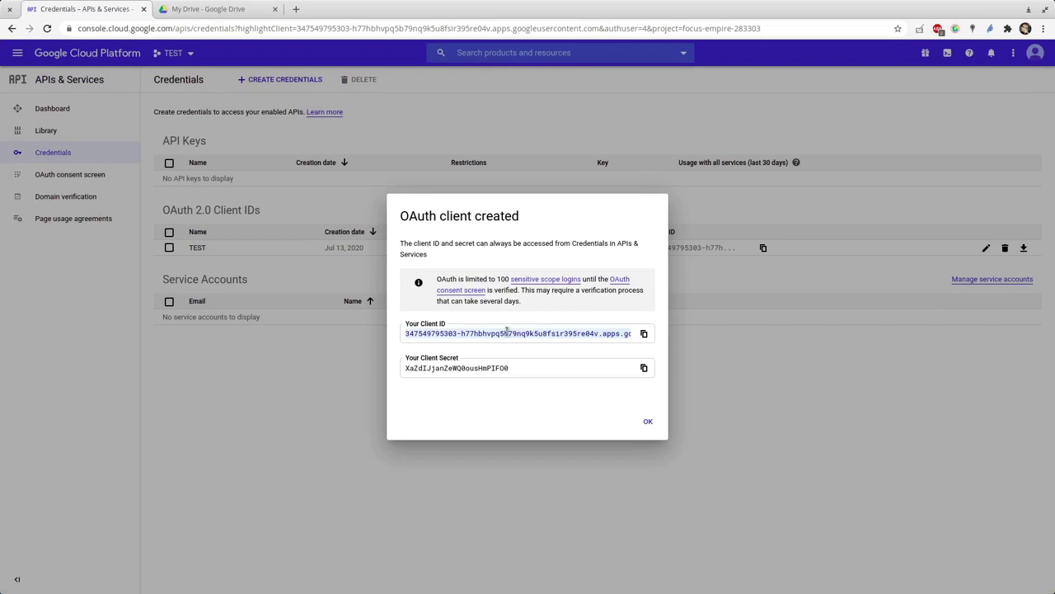
{"action": "key", "text": "super"}
{"action": "left_click", "coordinate": [188, 172]}
{"action": "key", "text": "ctrl+shift+v"}
{"action": "key", "text": "Return"}
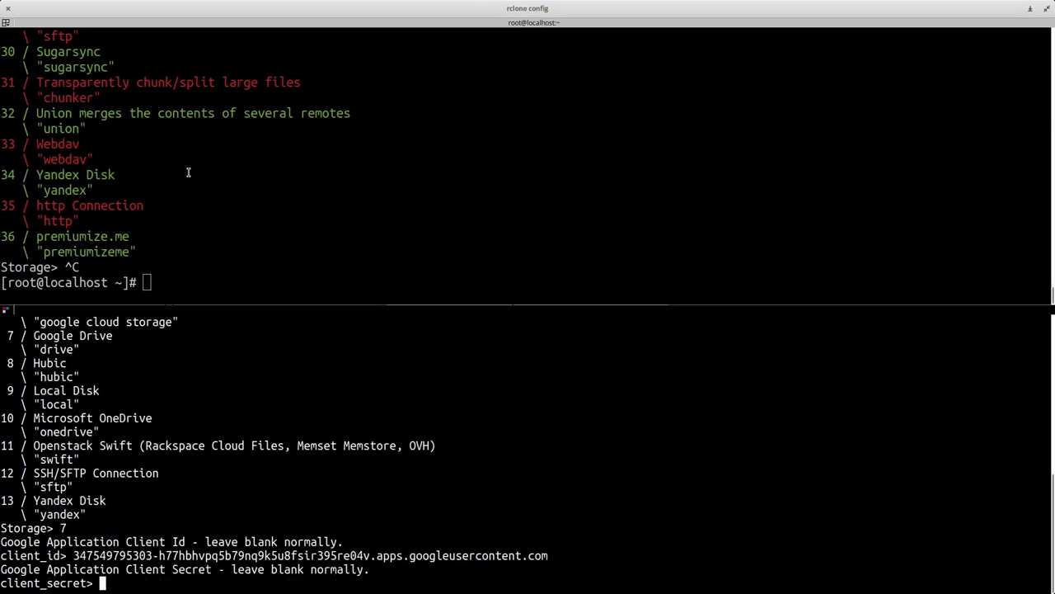
- Copy the OAuth client secret from the dialog and submit it at client_secret
{"action": "key", "text": "alt+Tab"}
{"action": "double_click", "coordinate": [456, 368]}
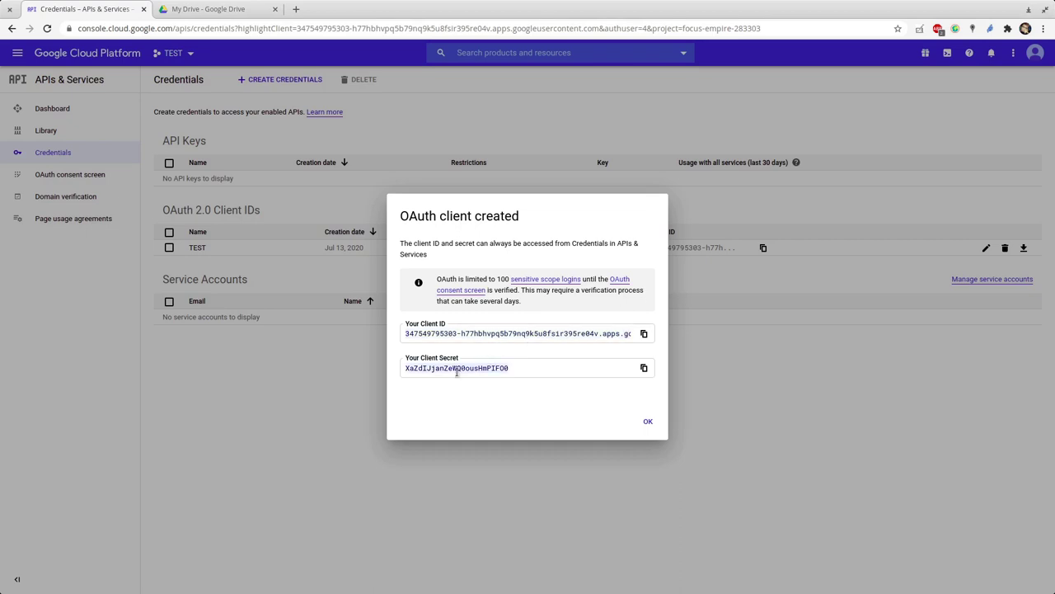
{"action": "key", "text": "alt+Tab"}
{"action": "key", "text": "ctrl+shift+v"}
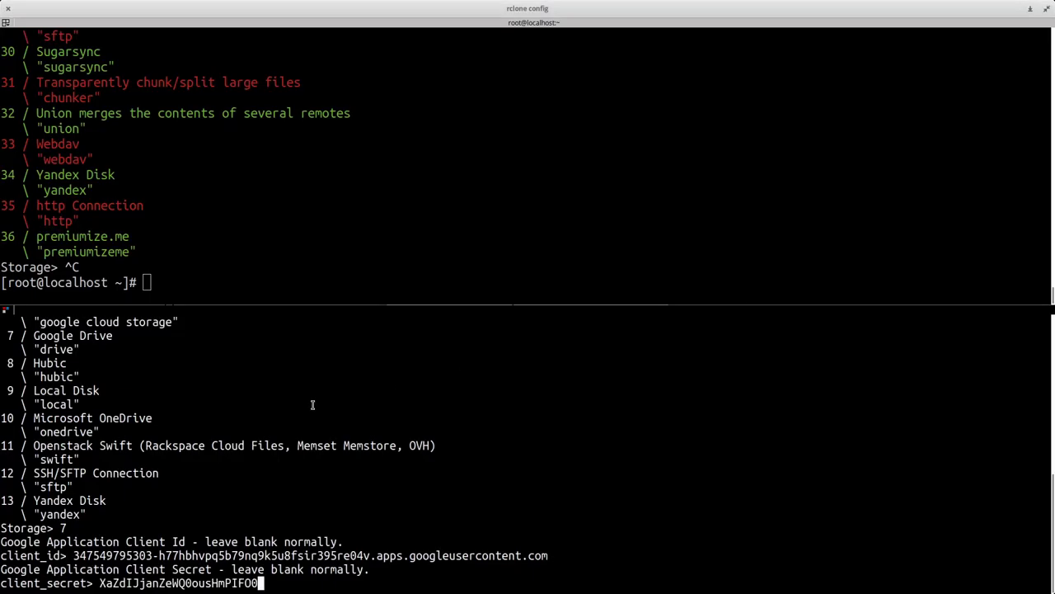
{"action": "key", "text": "alt+Tab"}
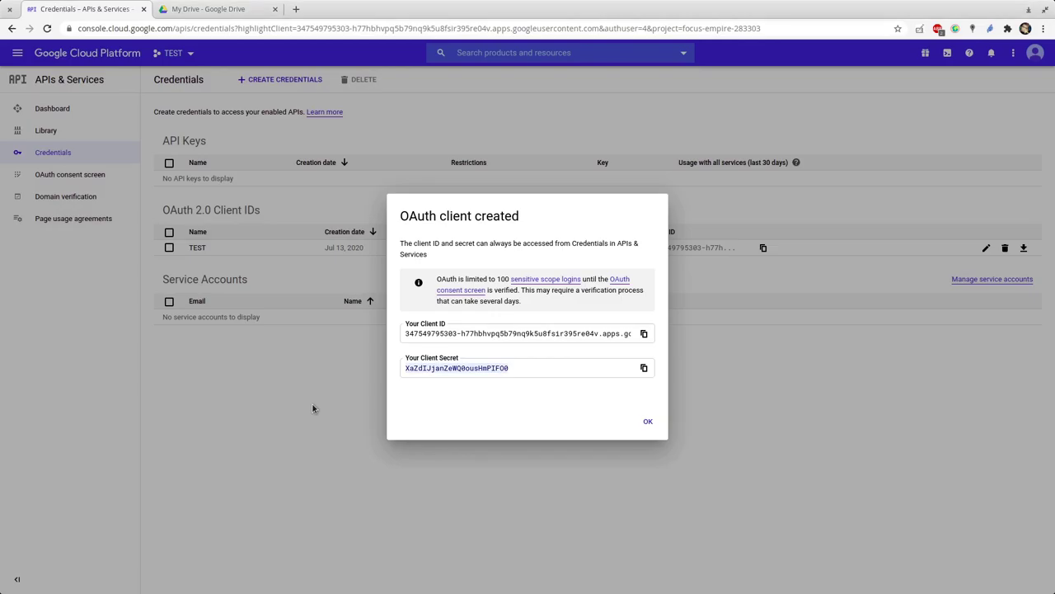
{"action": "key", "text": "alt+Tab"}
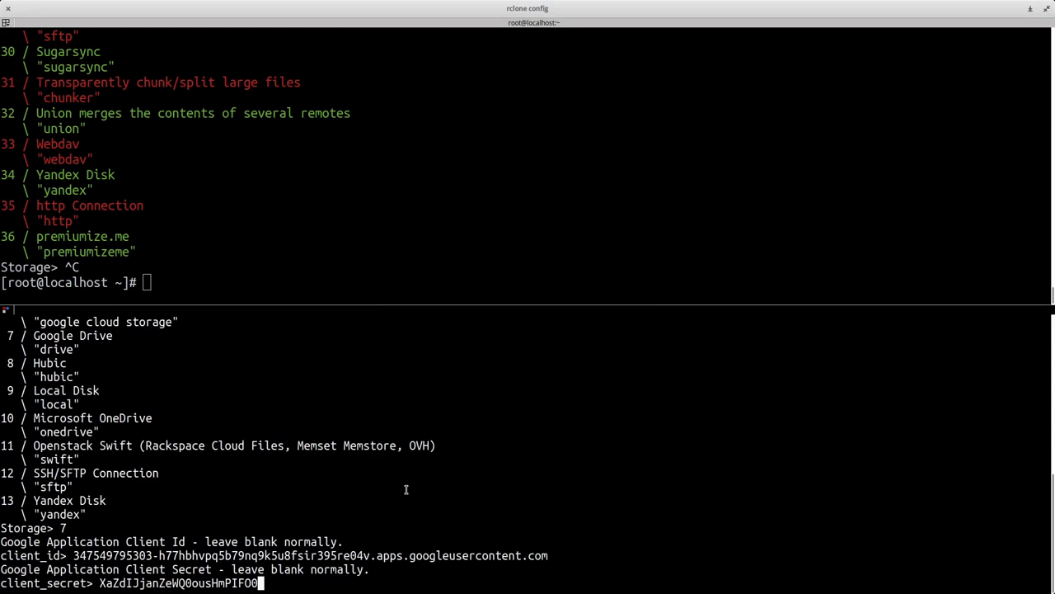
{"action": "key", "text": "alt+Tab"}
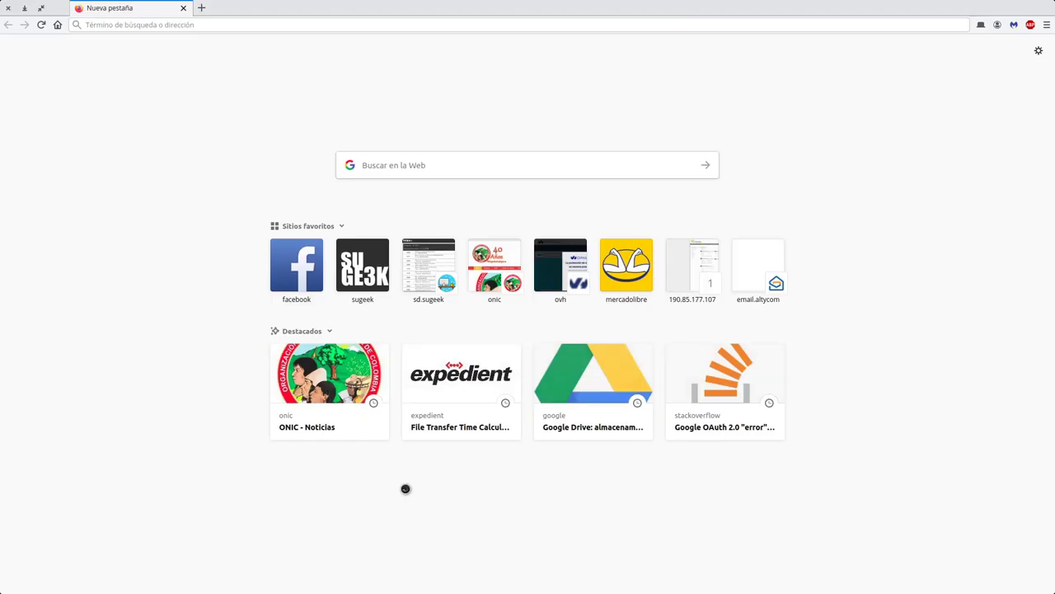
{"action": "key", "text": "alt+Tab"}
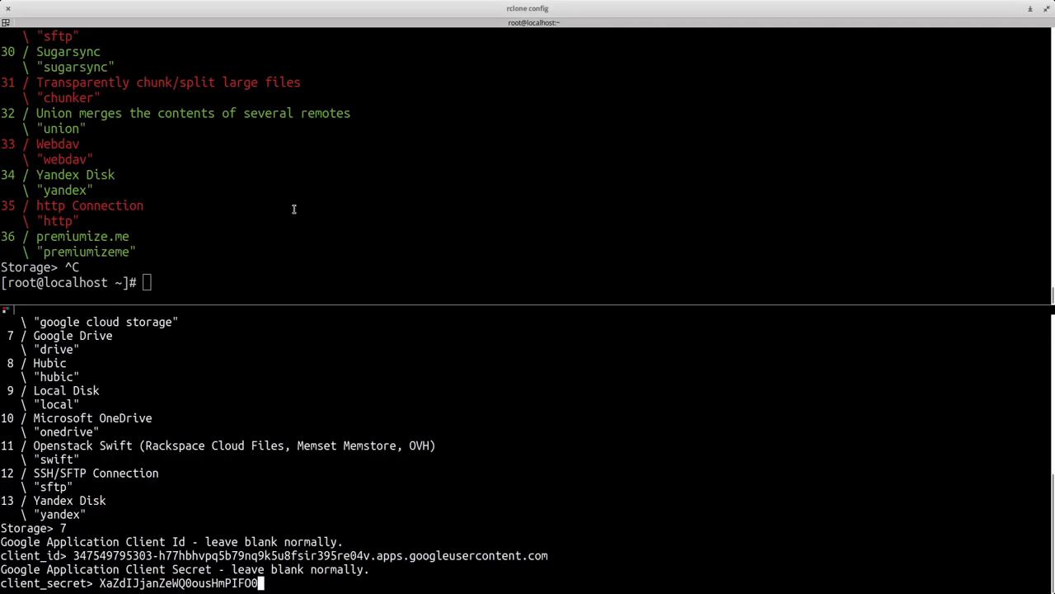
{"action": "key", "text": "Return"}
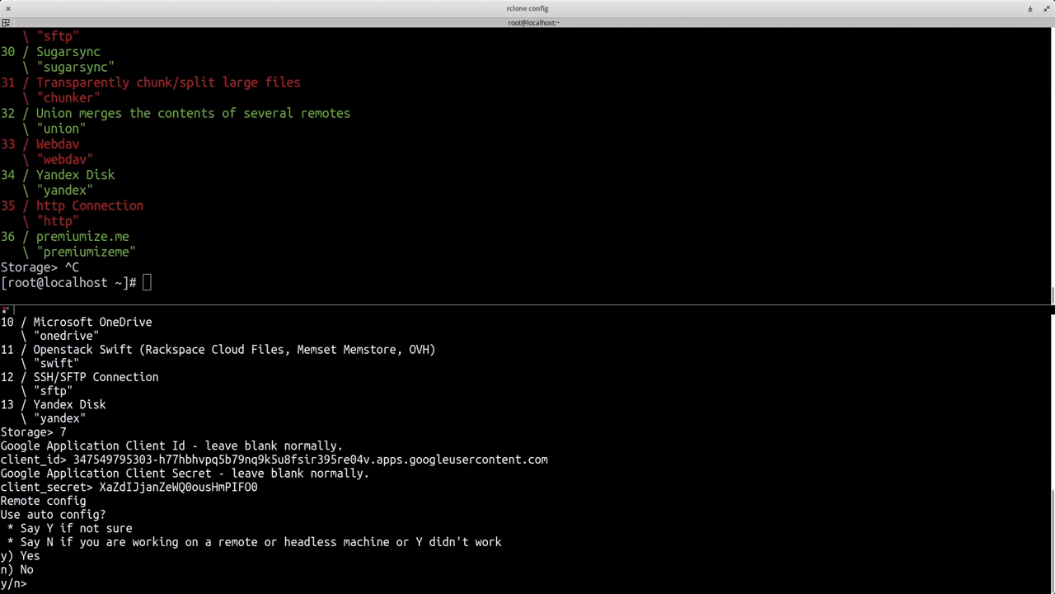
- Answer y to auto config and choose the Google account on the authorization page
{"action": "type", "text": "y"}
{"action": "key", "text": "Return"}
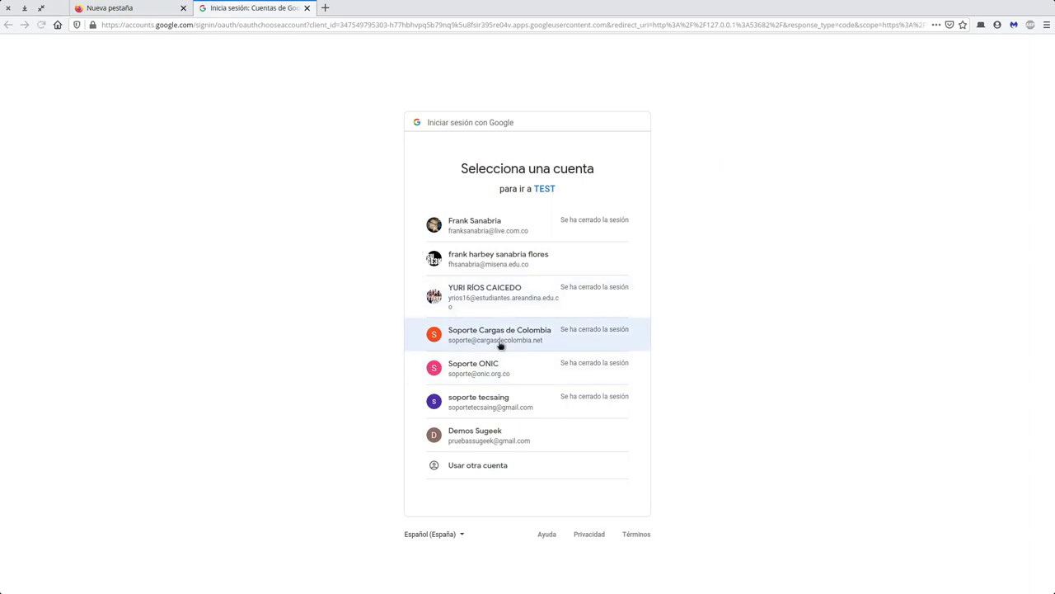
{"action": "left_click", "coordinate": [525, 441]}
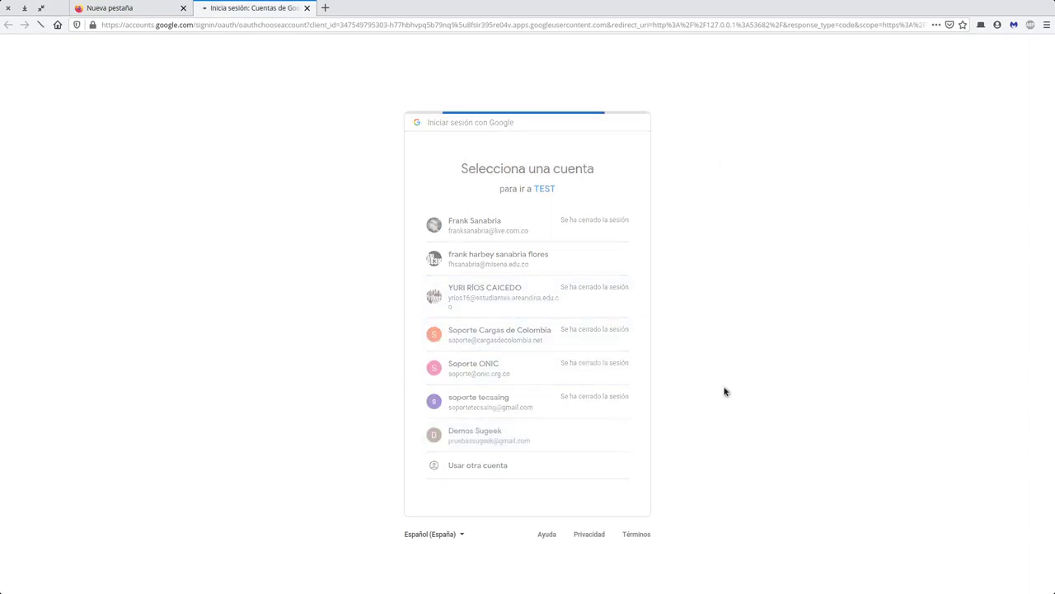
{"action": "left_click", "coordinate": [183, 7]}
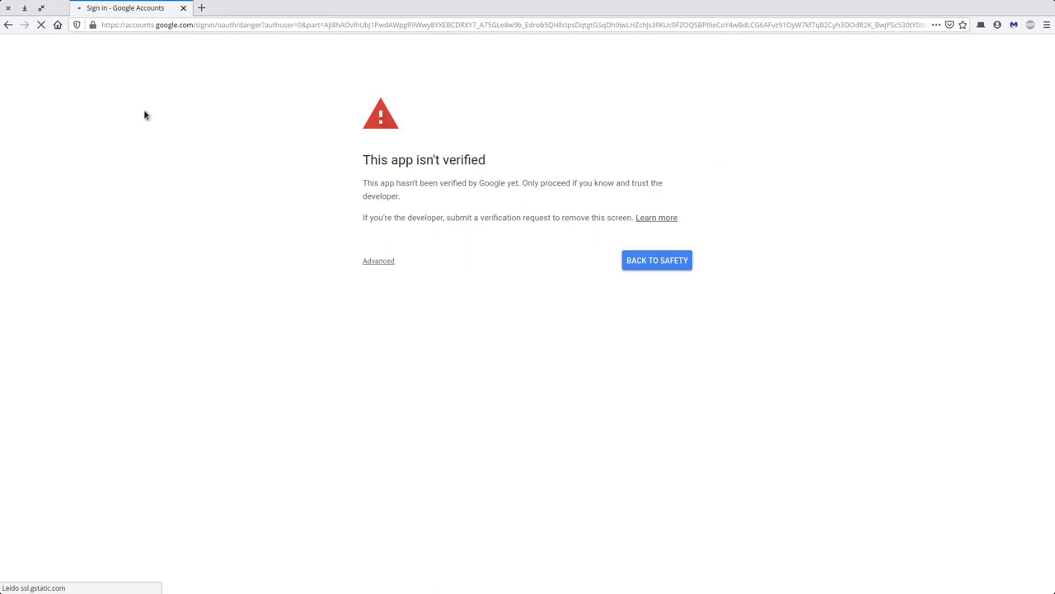
- Bypass the unverified-app warning via Advanced, go to TEST, and allow Drive access twice
{"action": "left_click_drag", "start_coordinate": [360, 162], "coordinate": [516, 160]}
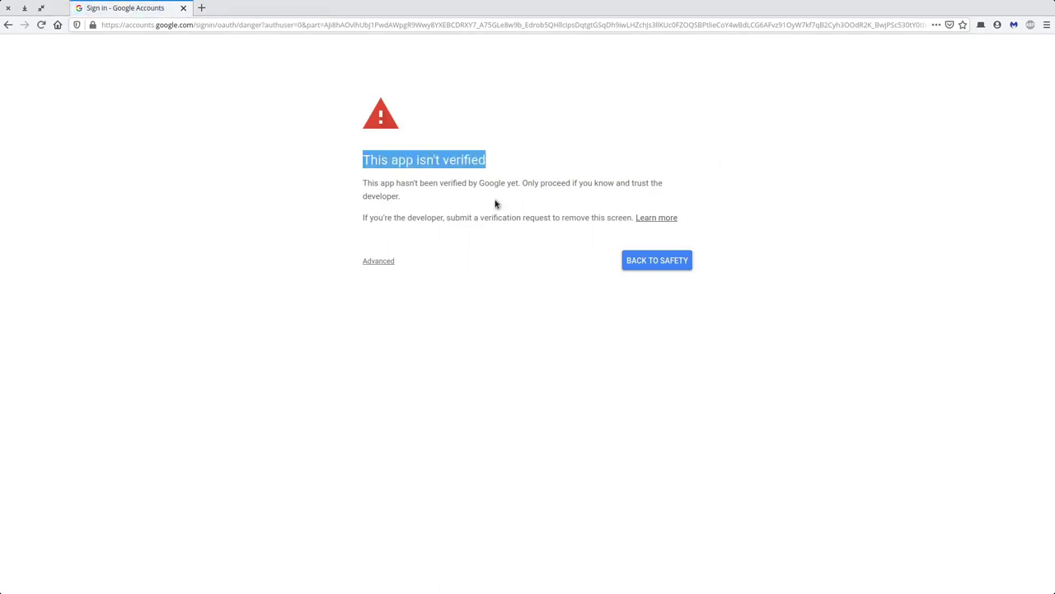
{"action": "left_click_drag", "start_coordinate": [359, 187], "coordinate": [730, 196]}
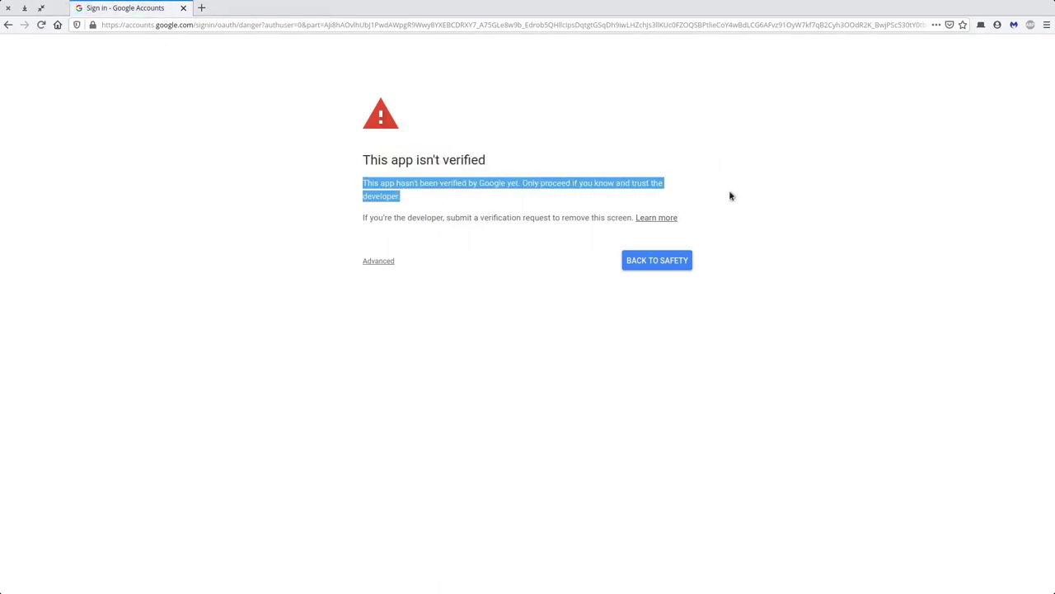
{"action": "left_click", "coordinate": [548, 185]}
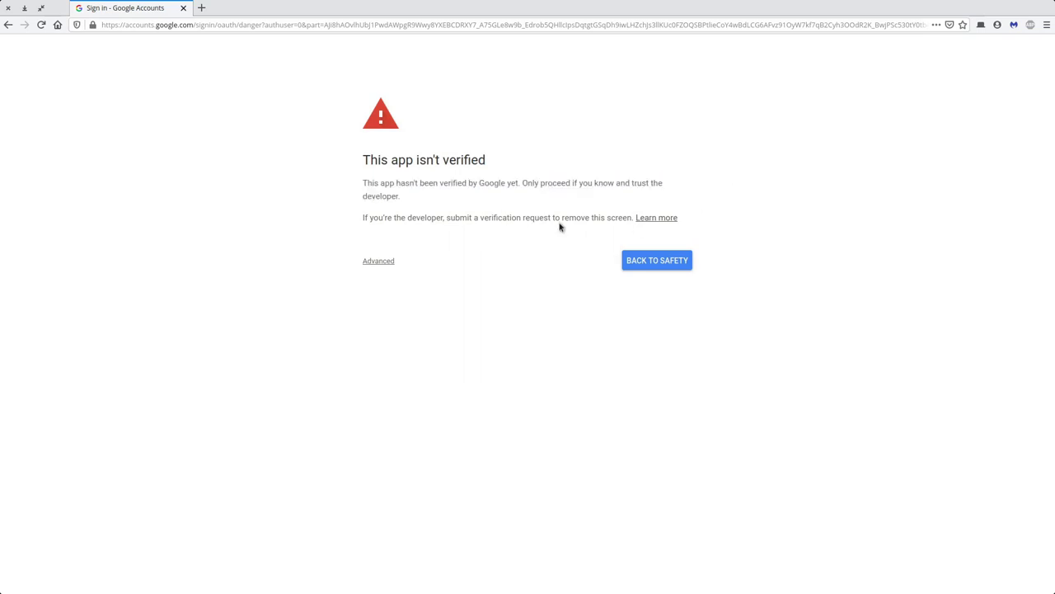
{"action": "left_click", "coordinate": [385, 261]}
{"action": "left_click", "coordinate": [415, 339]}
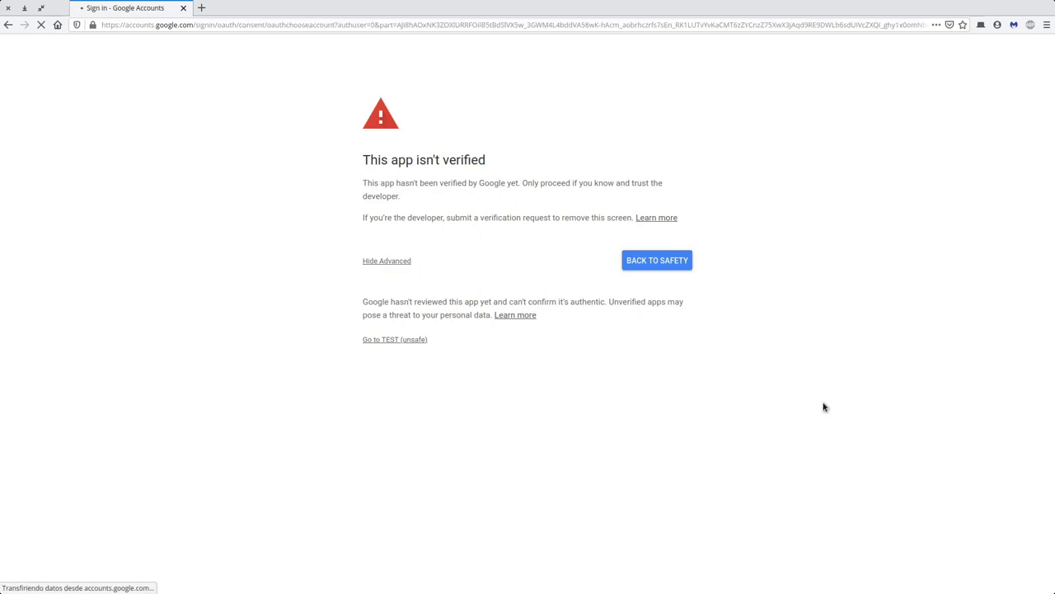
{"action": "left_click", "coordinate": [505, 421]}
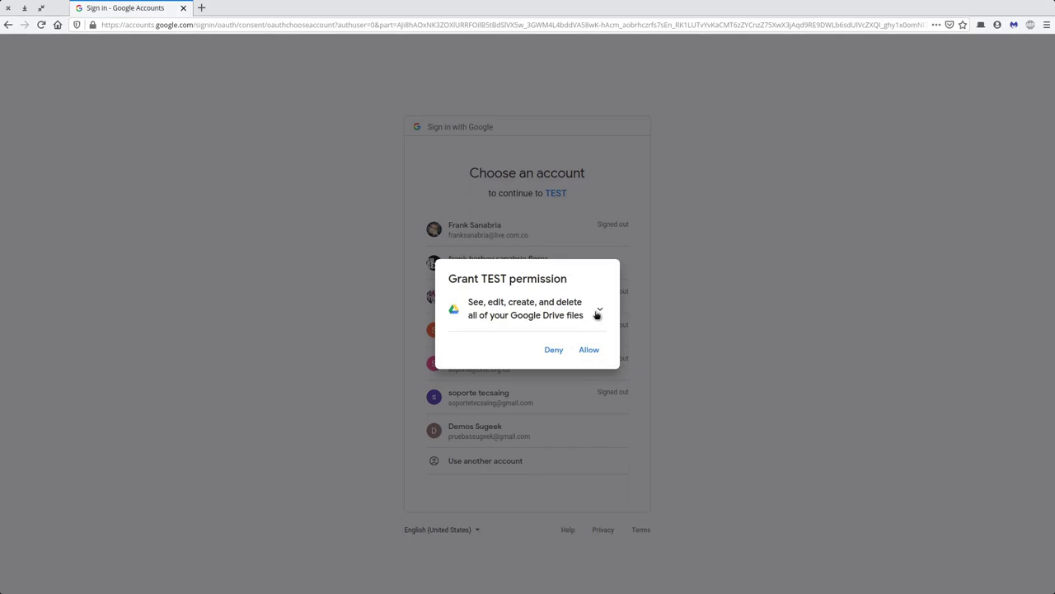
{"action": "left_click", "coordinate": [590, 351]}
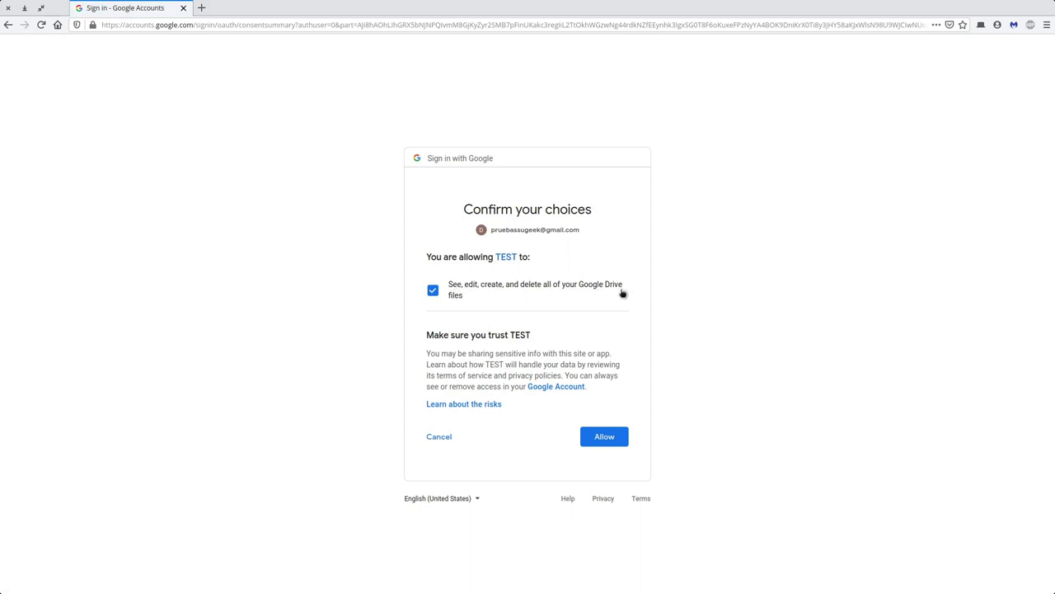
{"action": "left_click", "coordinate": [621, 434]}
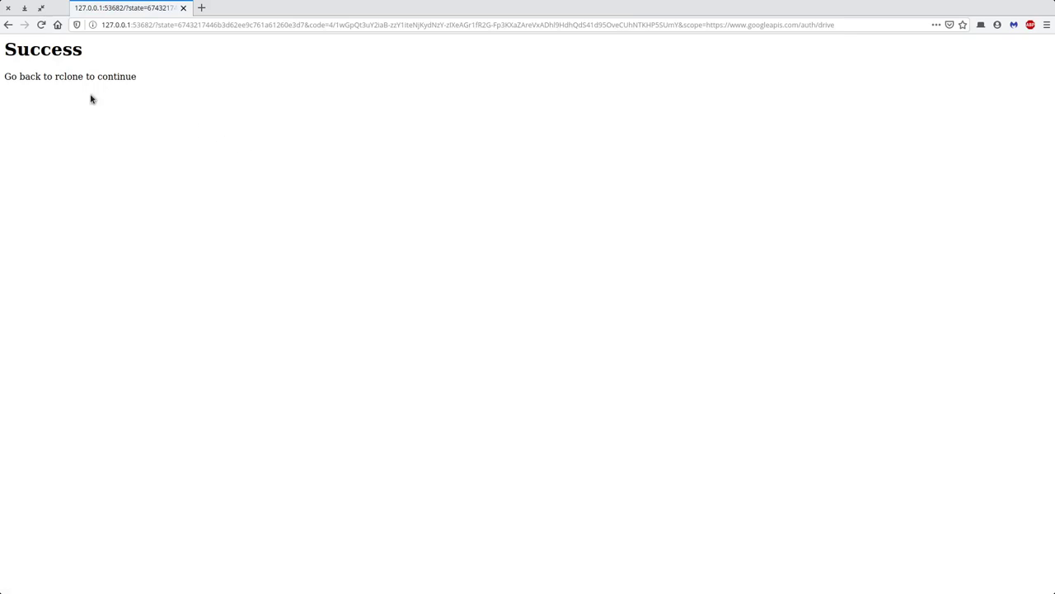
- Confirm the GDRIVE drive remote with y, then quit rclone config with q
{"action": "left_click_drag", "start_coordinate": [19, 77], "coordinate": [110, 85]}
{"action": "left_click", "coordinate": [163, 127]}
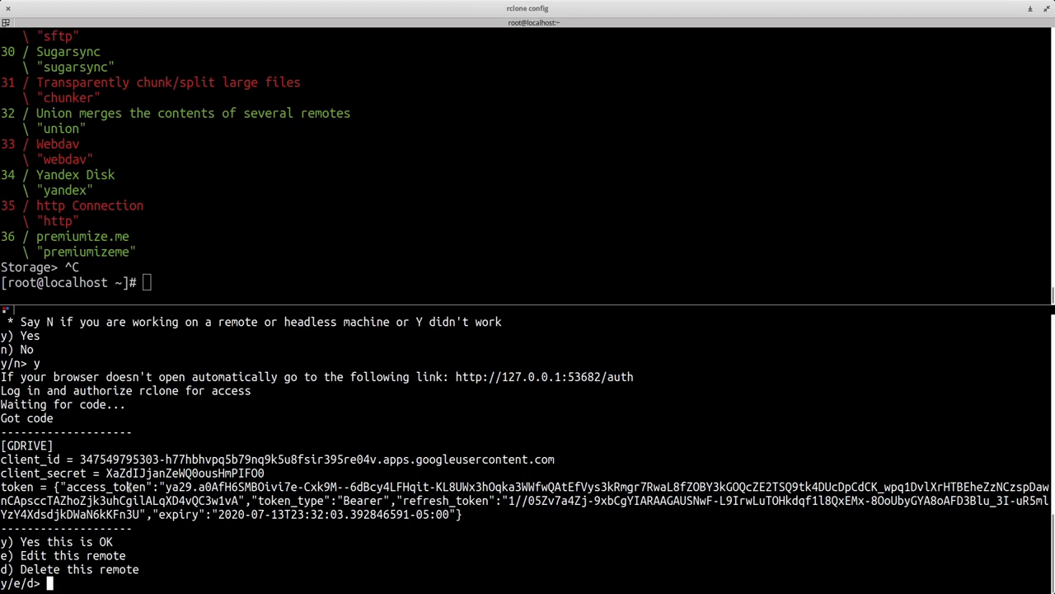
{"action": "type", "text": "y"}
{"action": "key", "text": "Return"}
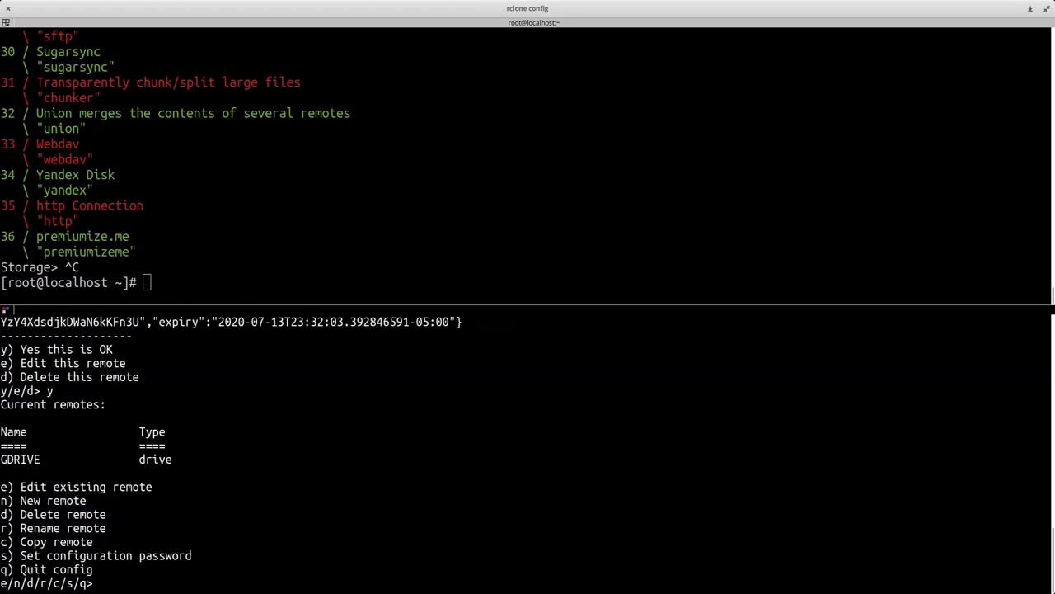
{"action": "double_click", "coordinate": [24, 459]}
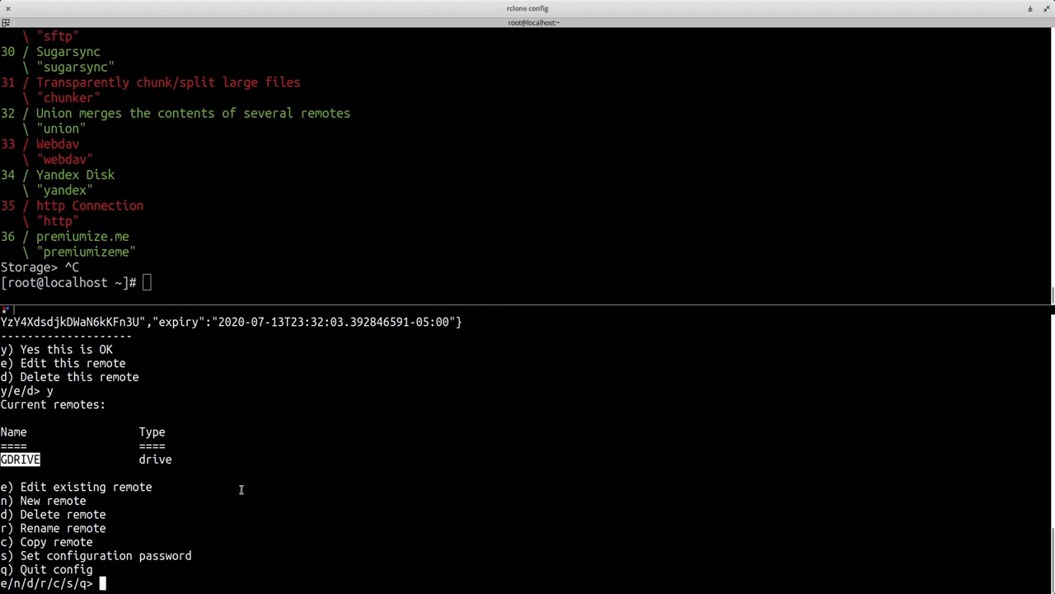
{"action": "left_click", "coordinate": [241, 489]}
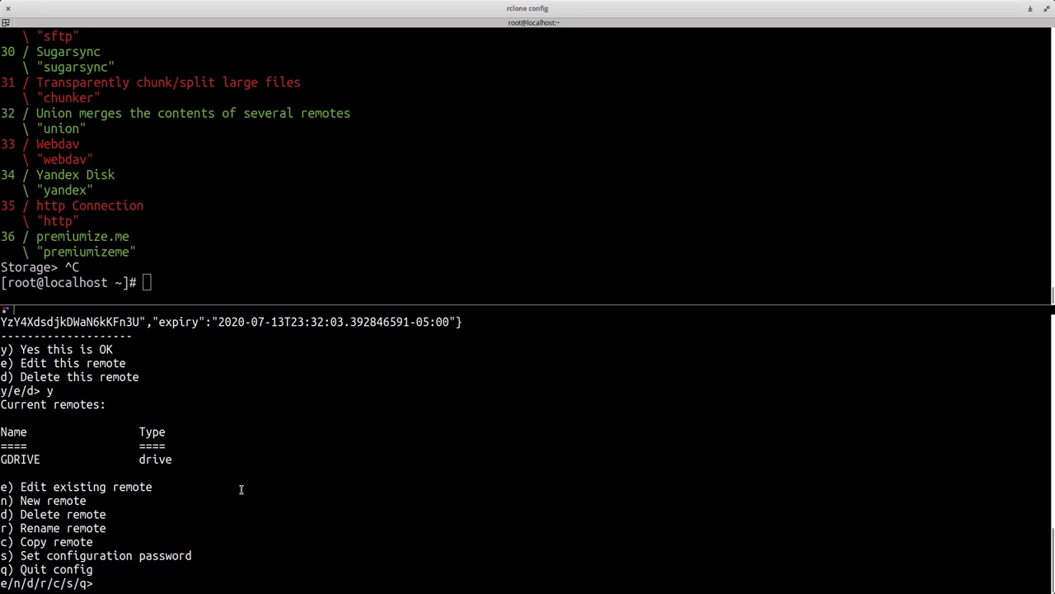
{"action": "type", "text": "q"}
{"action": "key", "text": "Return"}
- Move into ~/.config and list its contents
{"action": "type", "text": "cd .conf"}
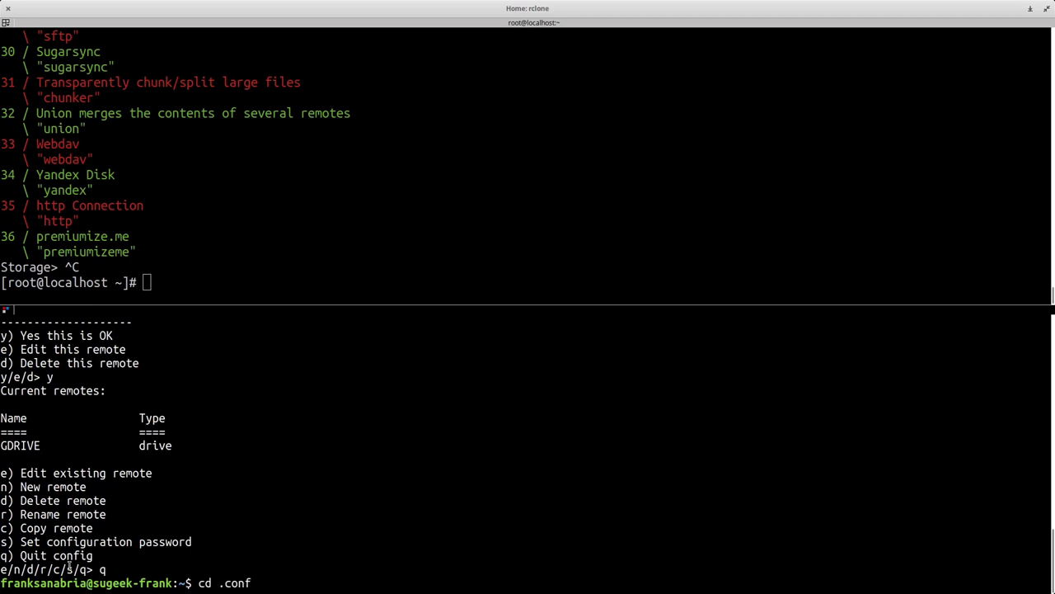
{"action": "double_click", "coordinate": [63, 583]}
{"action": "left_click", "coordinate": [393, 575]}
{"action": "type", "text": "cd .config"}
{"action": "key", "text": "Return"}
{"action": "type", "text": "ls"}
{"action": "key", "text": "Return"}
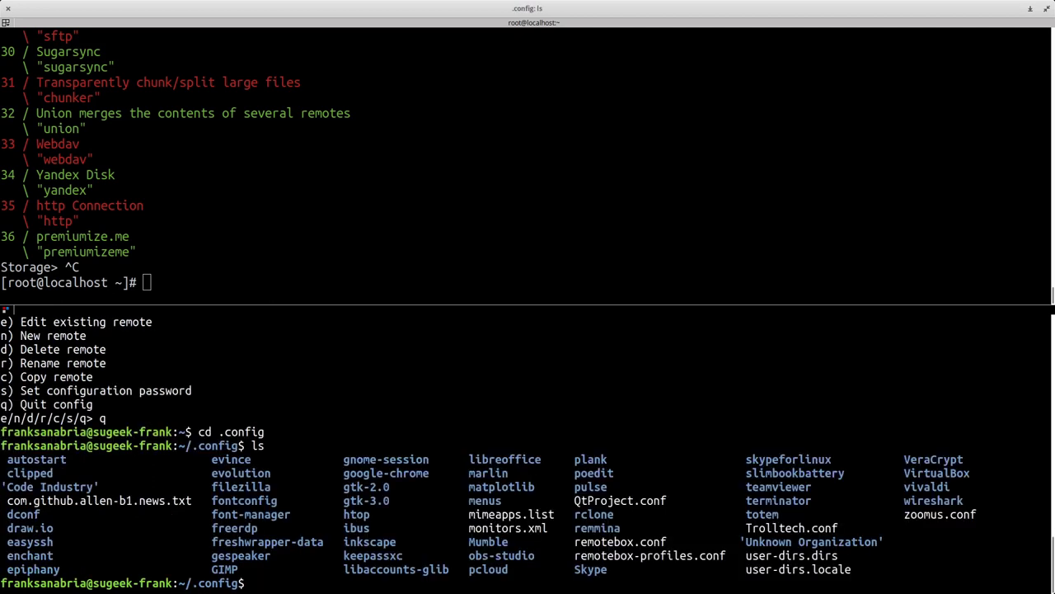
- Enter the rclone folder, list it to find rclone.conf, and begin an scp command
{"action": "type", "text": "cd rc"}
{"action": "key", "text": "Tab"}
{"action": "key", "text": "Return"}
{"action": "type", "text": "ls"}
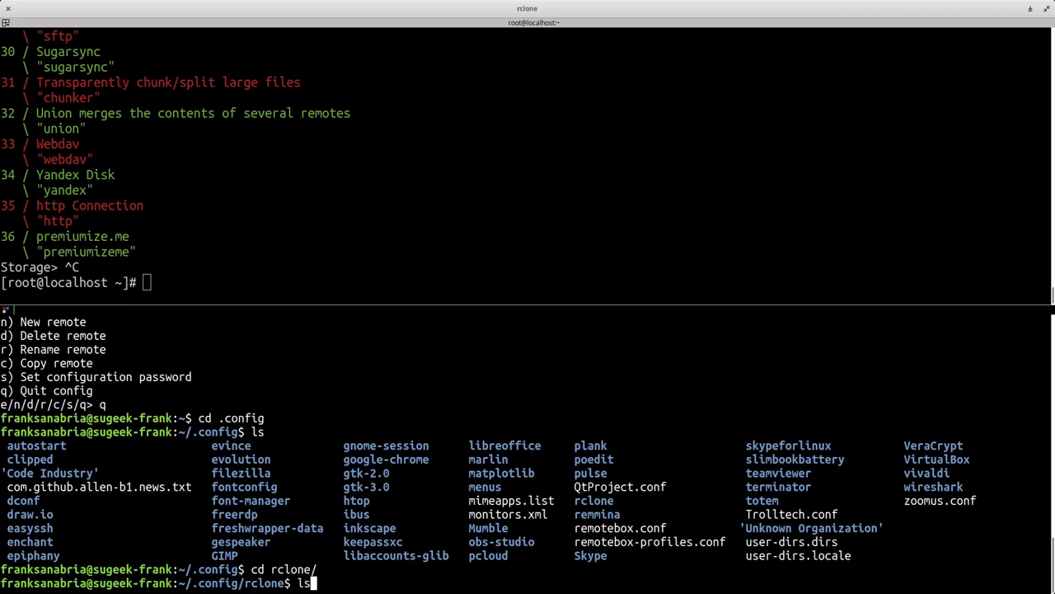
{"action": "key", "text": "Return"}
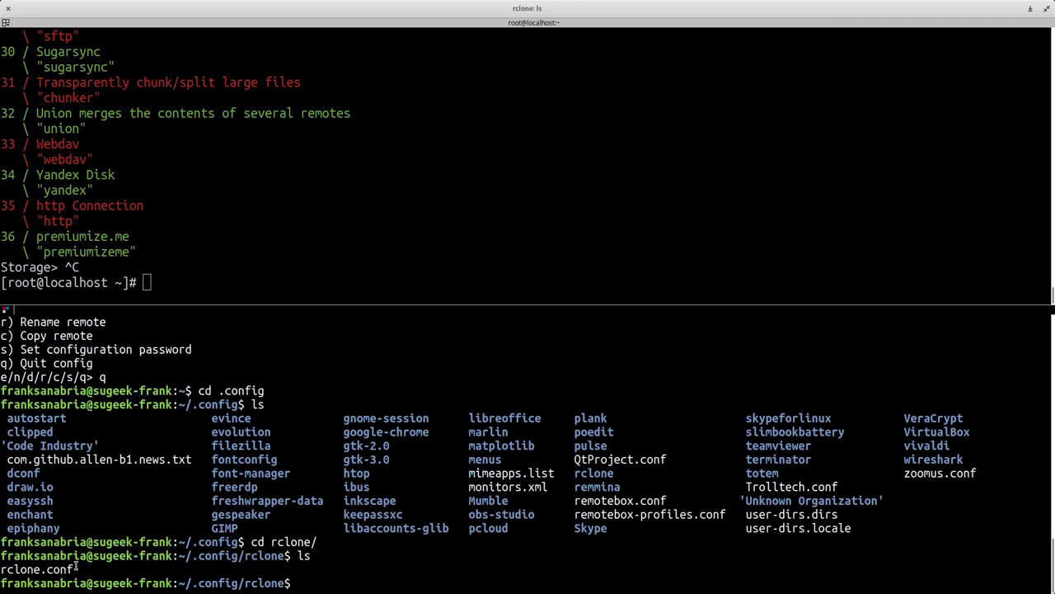
{"action": "left_click_drag", "start_coordinate": [76, 565], "coordinate": [3, 568]}
{"action": "left_click", "coordinate": [4, 565]}
{"action": "type", "text": "scp -p"}
{"action": "key", "text": "BackSpace"}
{"action": "key", "text": "BackSpace"}
{"action": "type", "text": "rclone.conf"}
{"action": "left_click", "coordinate": [147, 282]}
{"action": "type", "text": "ip addr"}
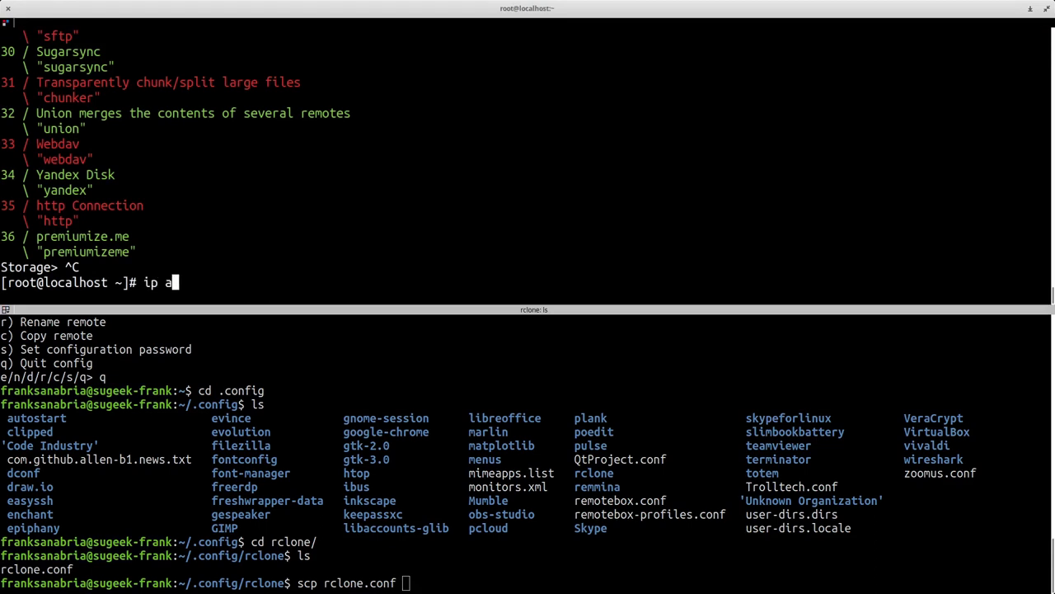
{"action": "key", "text": "Return"}
{"action": "left_click", "coordinate": [405, 583]}
{"action": "type", "text": "roo"}
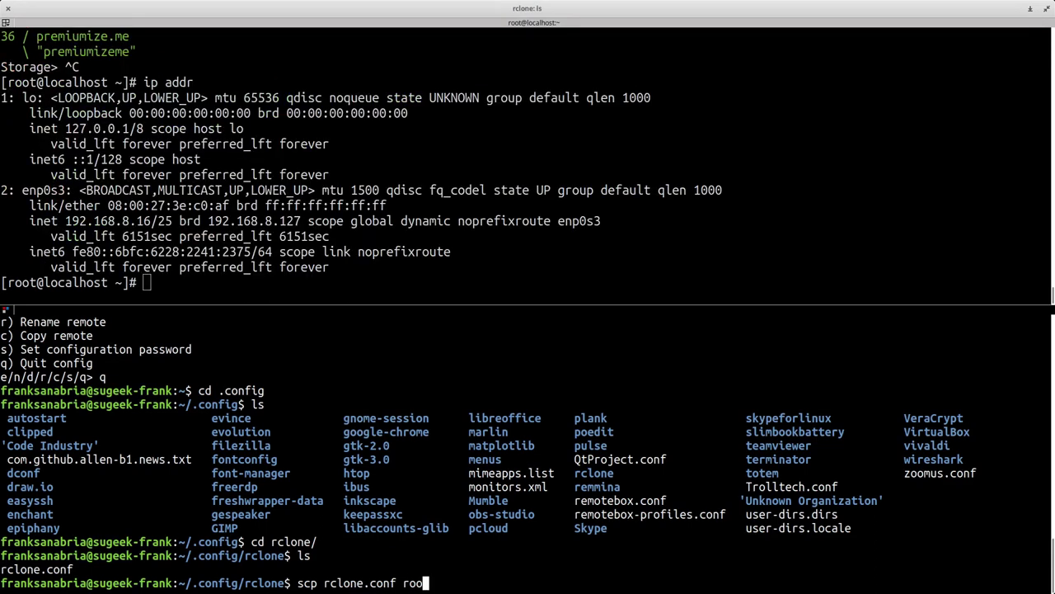
{"action": "type", "text": "t@192.168.8.16:/"}
{"action": "key", "text": "BackSpace"}
{"action": "type", "text": ".conf"}
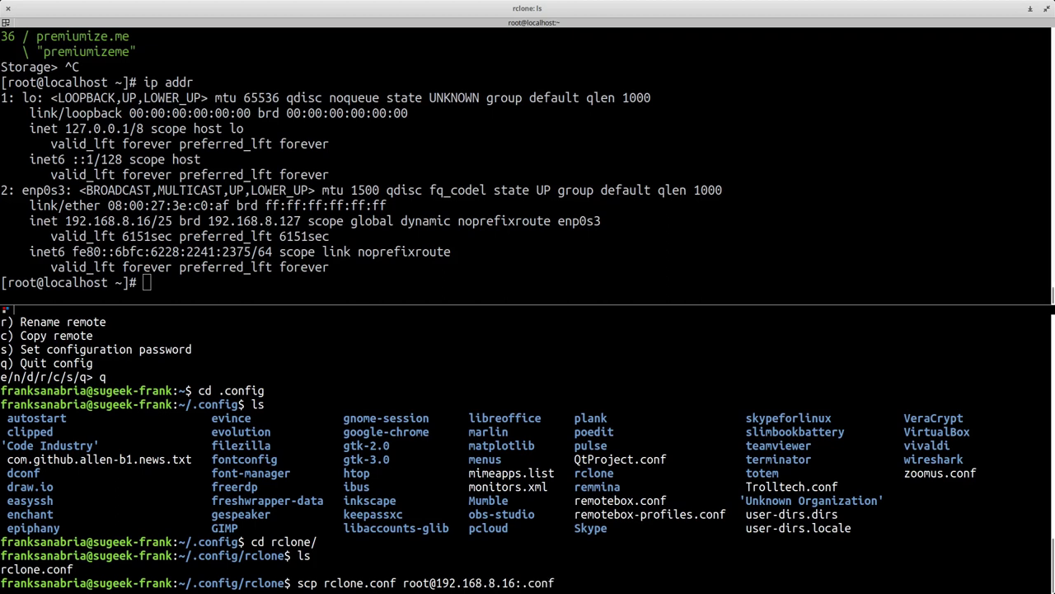
{"action": "type", "text": "ig"}
- On the server, move into .config/rclone and list its empty contents
{"action": "left_click", "coordinate": [146, 282]}
{"action": "type", "text": "cd .config"}
{"action": "key", "text": "Return"}
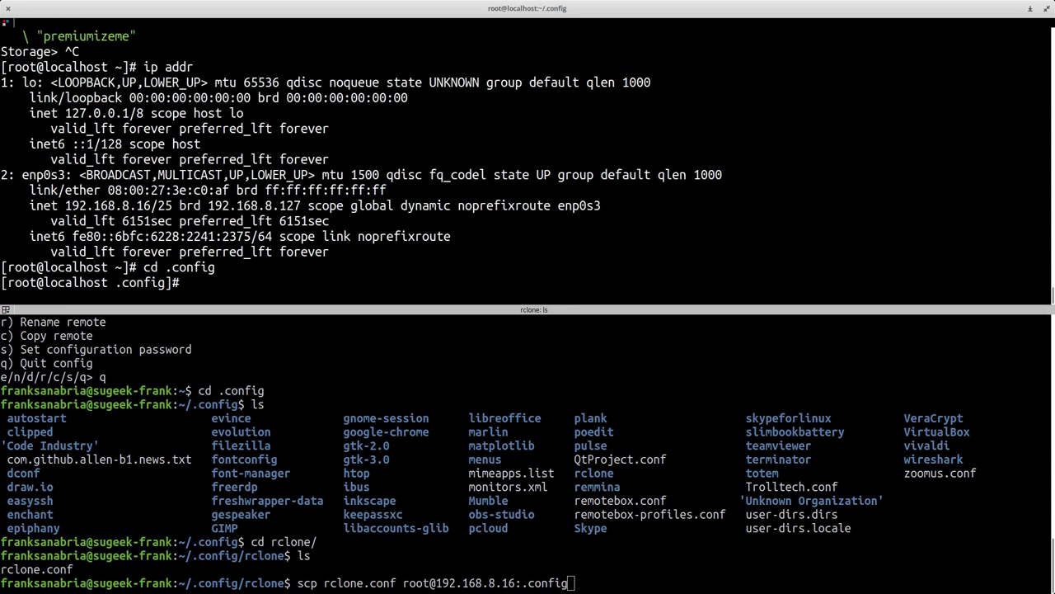
{"action": "type", "text": "ls"}
{"action": "key", "text": "Return"}
{"action": "scroll", "coordinate": [189, 129], "scroll_direction": "up", "scroll_amount": 7}
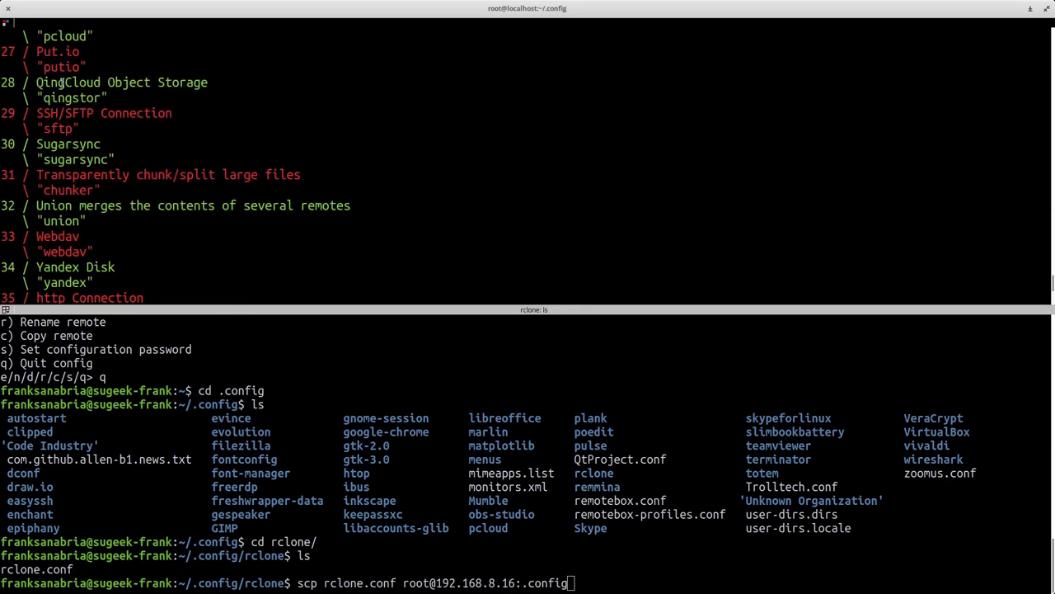
{"action": "scroll", "coordinate": [61, 82], "scroll_direction": "down", "scroll_amount": 7}
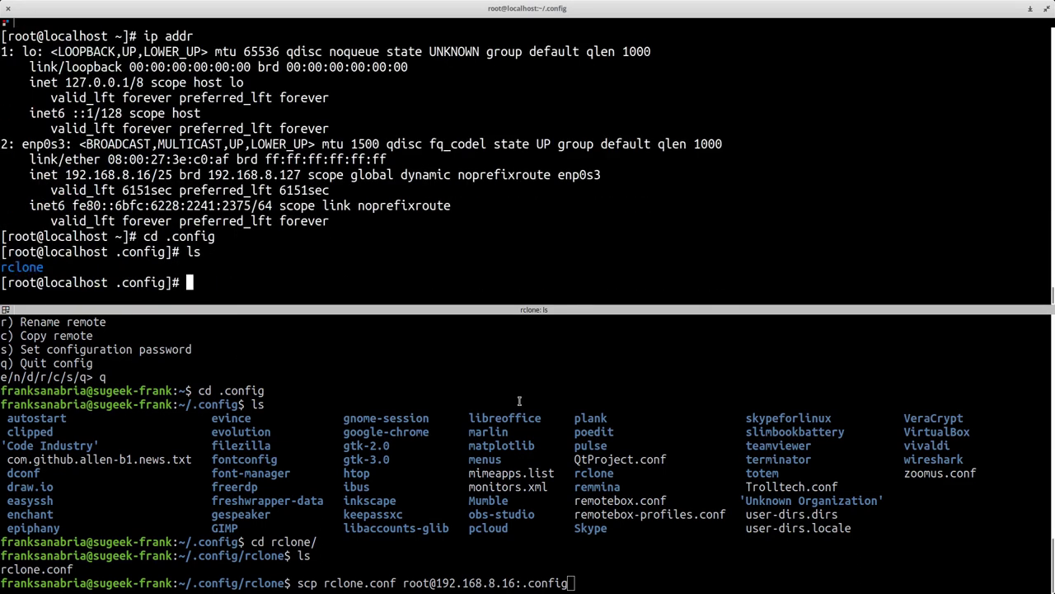
{"action": "type", "text": "cd r"}
{"action": "key", "text": "Tab"}
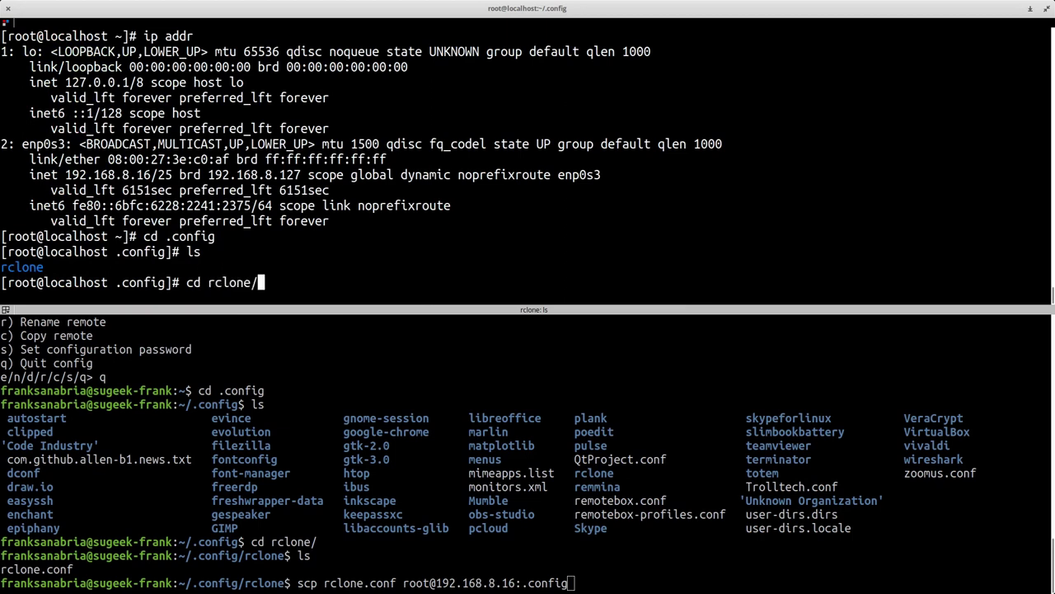
{"action": "key", "text": "Return"}
{"action": "type", "text": "ls"}
{"action": "key", "text": "Return"}
- Complete the destination as .config/rclone/ and run the scp, entering the server password
{"action": "left_click", "coordinate": [575, 583]}
{"action": "type", "text": "/"}
{"action": "type", "text": "rclone/"}
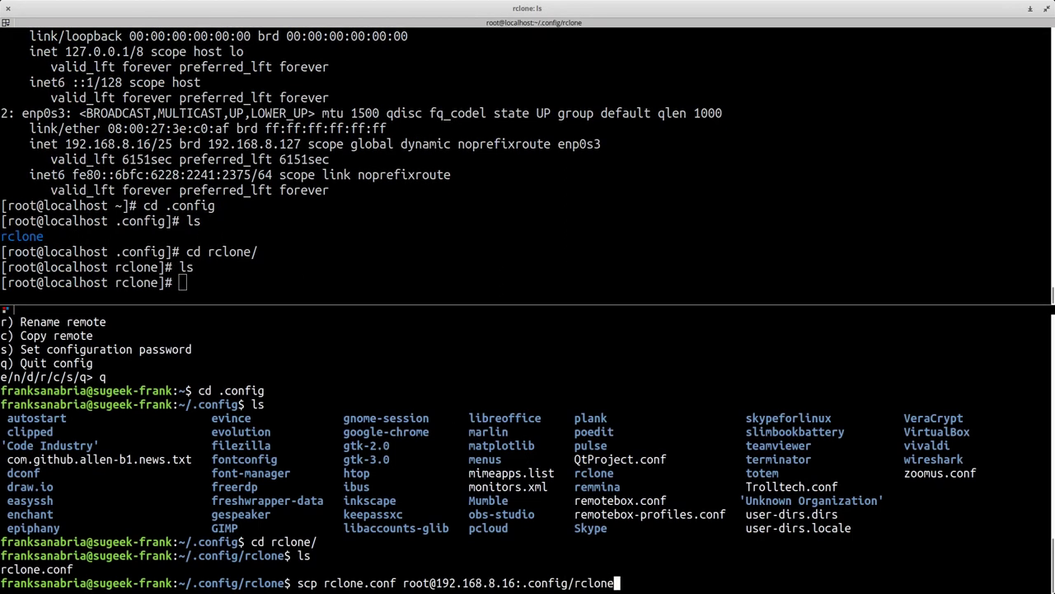
{"action": "key", "text": "Return"}
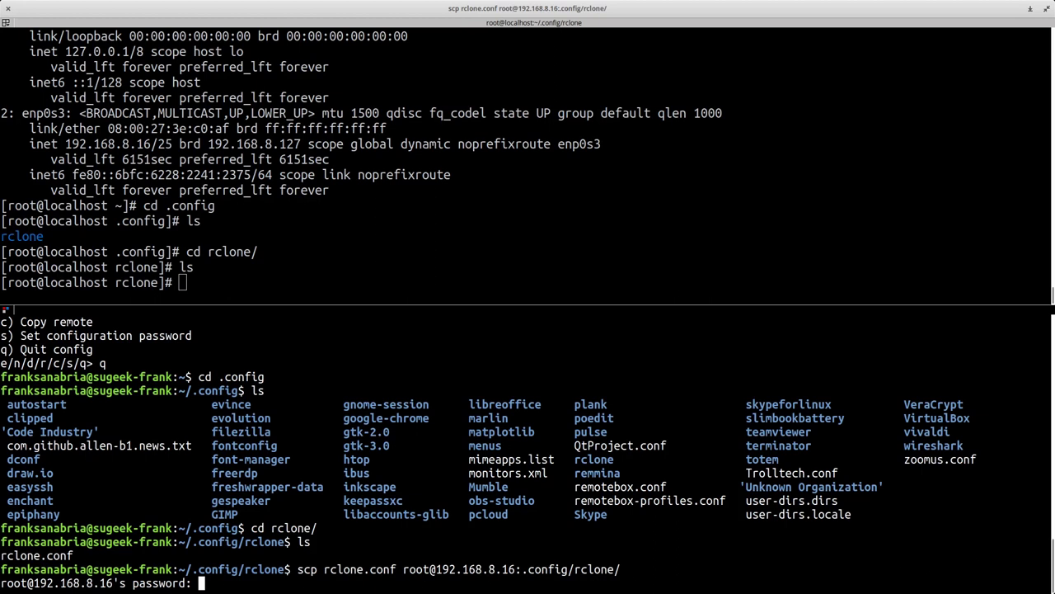
{"action": "key", "text": "Return"}
- On the server, verify rclone.conf with ls, return home, and run rclone ls GDRIVE:
{"action": "key", "text": "alt+Up"}
{"action": "type", "text": "ls"}
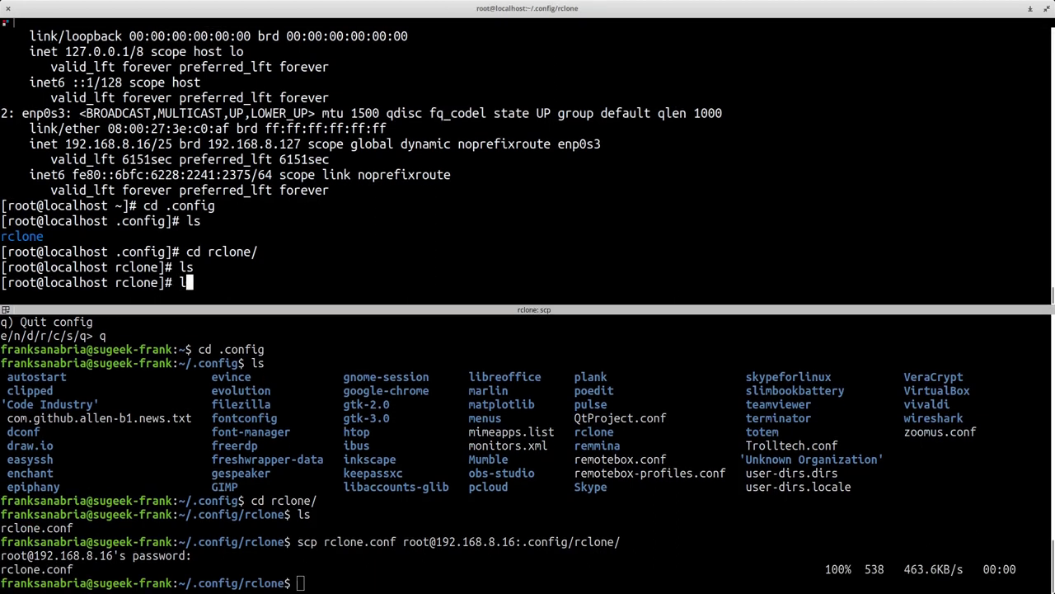
{"action": "key", "text": "Return"}
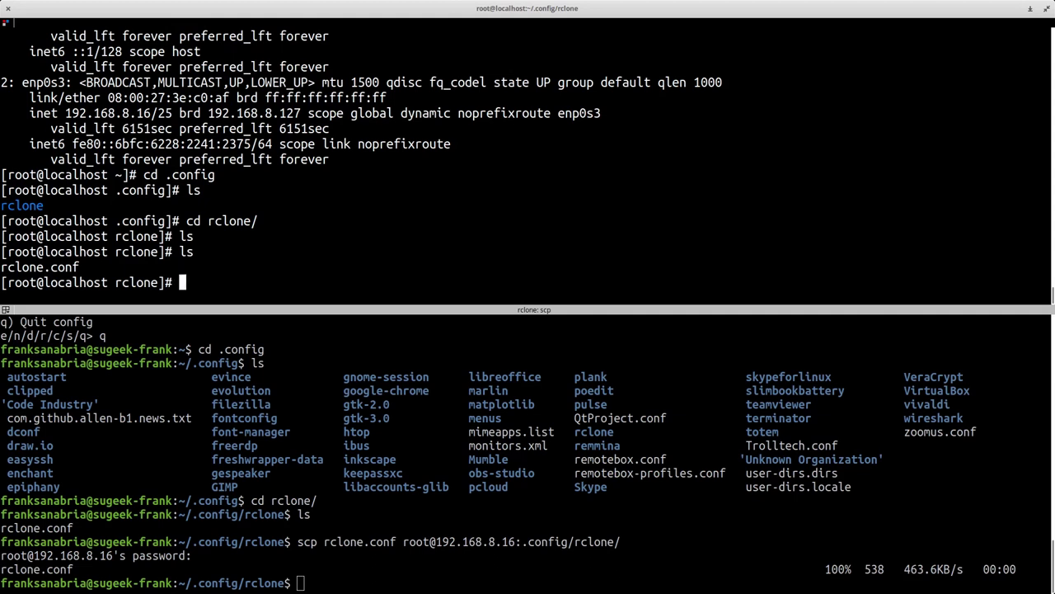
{"action": "type", "text": "cd"}
{"action": "key", "text": "Return"}
{"action": "type", "text": "rclone ls GDRIVE:"}
{"action": "key", "text": "Return"}
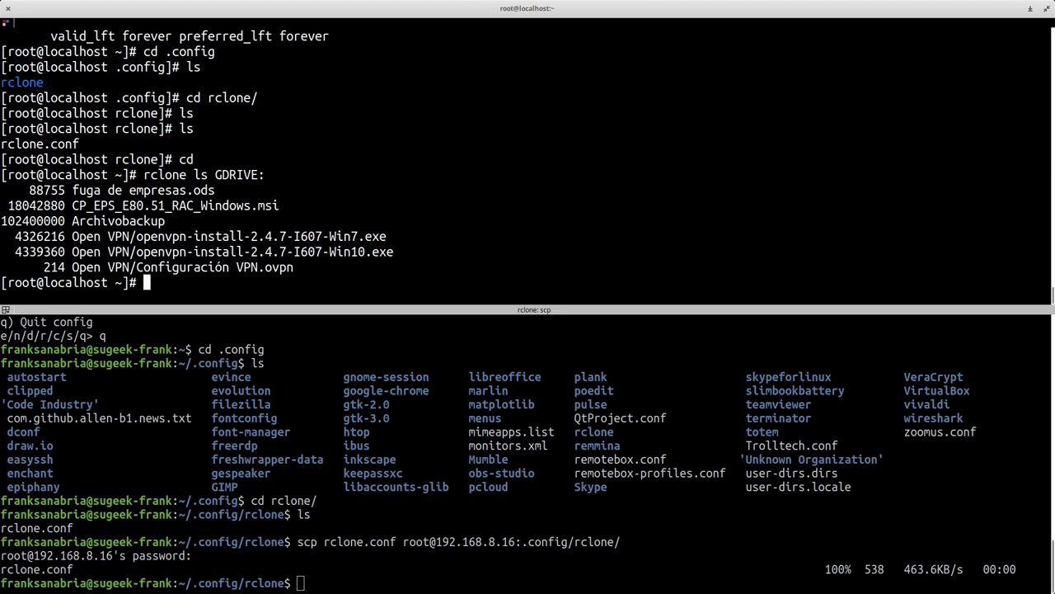
- List the root home folder on the server twice
{"action": "type", "text": "ls"}
{"action": "key", "text": "Return"}
{"action": "type", "text": "ls"}
{"action": "key", "text": "Return"}
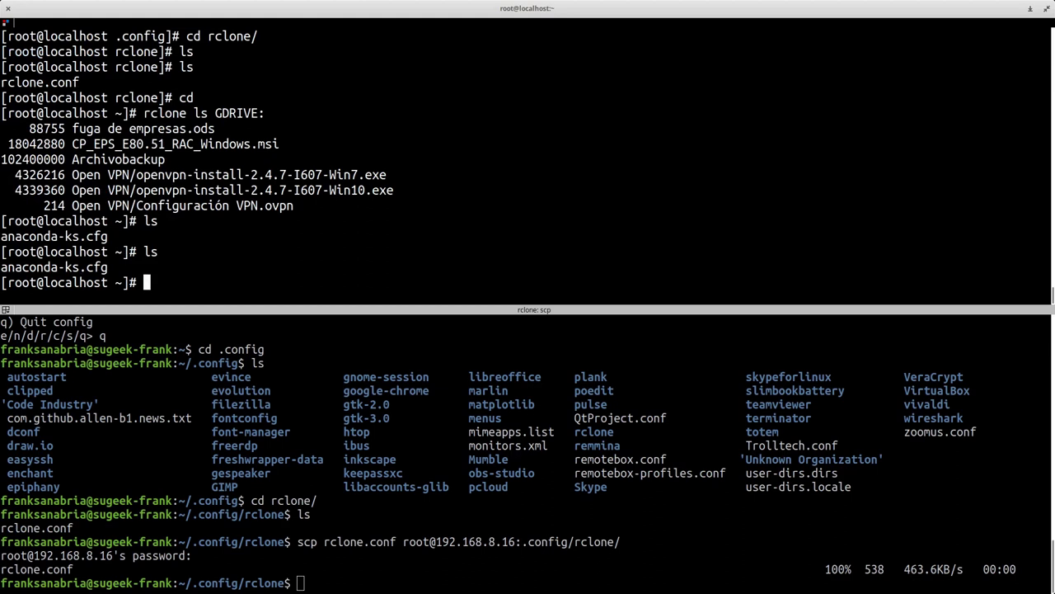
- Create the file FRANKSANABRA containing "HOLA MUNDO" with echo, then list it with ls
{"action": "type", "text": "touch FRAN"}
{"action": "type", "text": "KSANABRA"}
{"action": "key", "text": "Home"}
{"action": "key", "text": "Delete"}
{"action": "key", "text": "Delete"}
{"action": "key", "text": "Delete"}
{"action": "key", "text": "Delete"}
{"action": "key", "text": "Delete"}
{"action": "type", "text": "C"}
{"action": "key", "text": "BackSpace"}
{"action": "type", "text": "echo \"HOLA MUNDO\""}
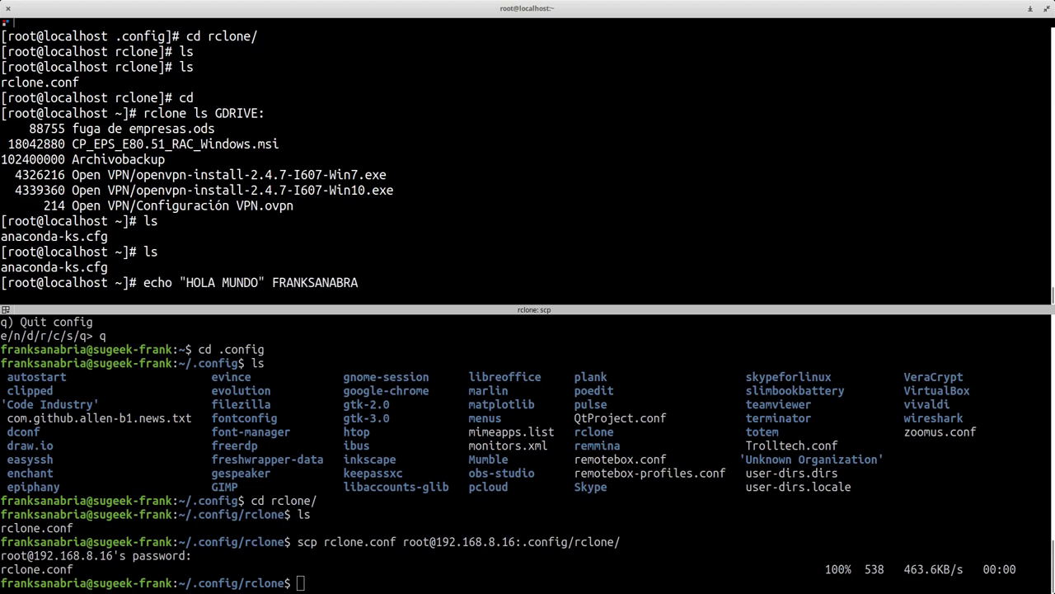
{"action": "type", "text": ">"}
{"action": "key", "text": "Left"}
{"action": "key", "text": "Left"}
{"action": "key", "text": "Return"}
{"action": "type", "text": "ls"}
{"action": "key", "text": "Return"}
- Upload FRANKSANABRA to the Drive remote with rclone copy FRANKSANABRA GDRIVE:
{"action": "type", "text": "rclone copyu"}
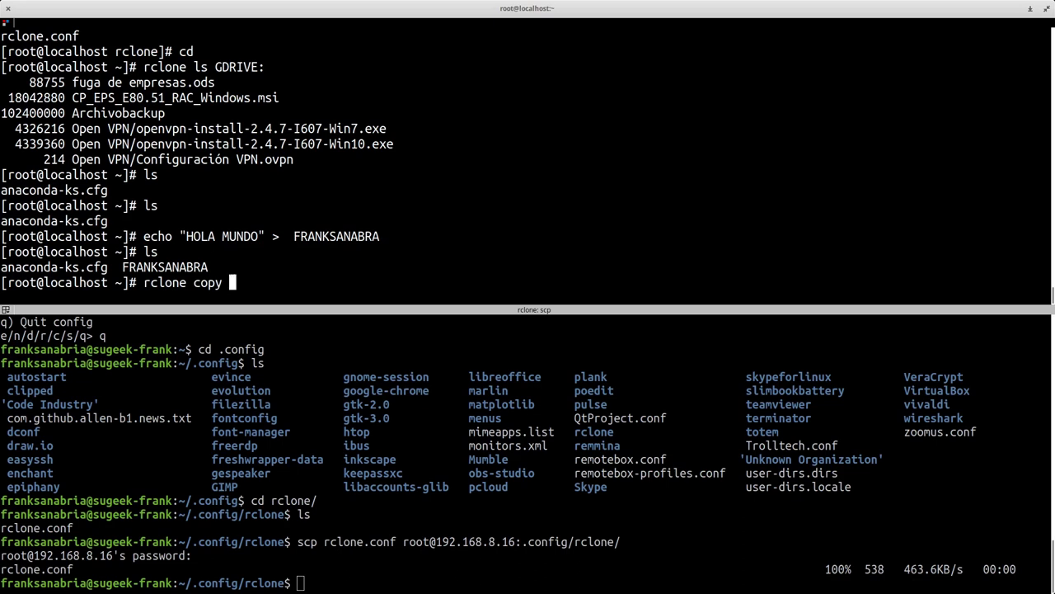
{"action": "type", "text": "FRA"}
{"action": "key", "text": "Tab"}
{"action": "type", "text": "GDRIVE:"}
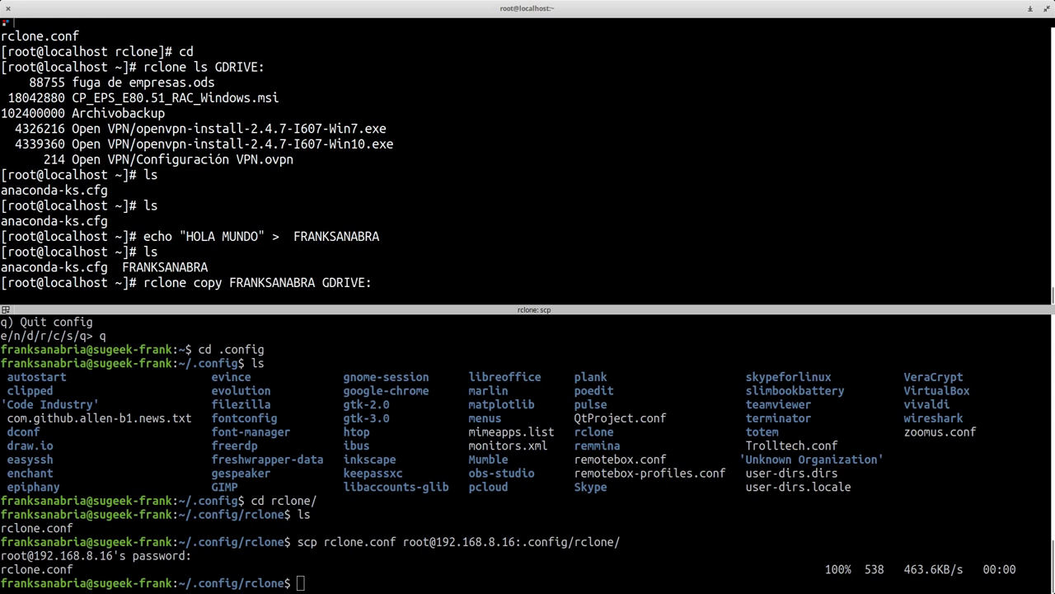
{"action": "type", "text": "/"}
{"action": "key", "text": "BackSpace"}
{"action": "key", "text": "Return"}
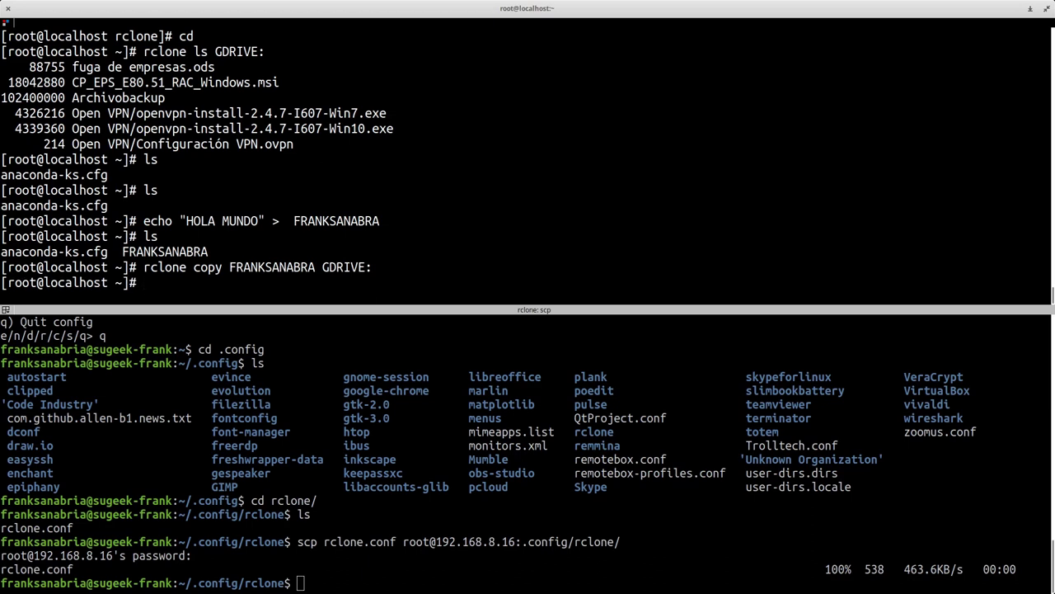
{"action": "key", "text": "Up"}
{"action": "key", "text": "Up"}
{"action": "key", "text": "Up"}
{"action": "key", "text": "Up"}
{"action": "key", "text": "Up"}
{"action": "key", "text": "Up"}
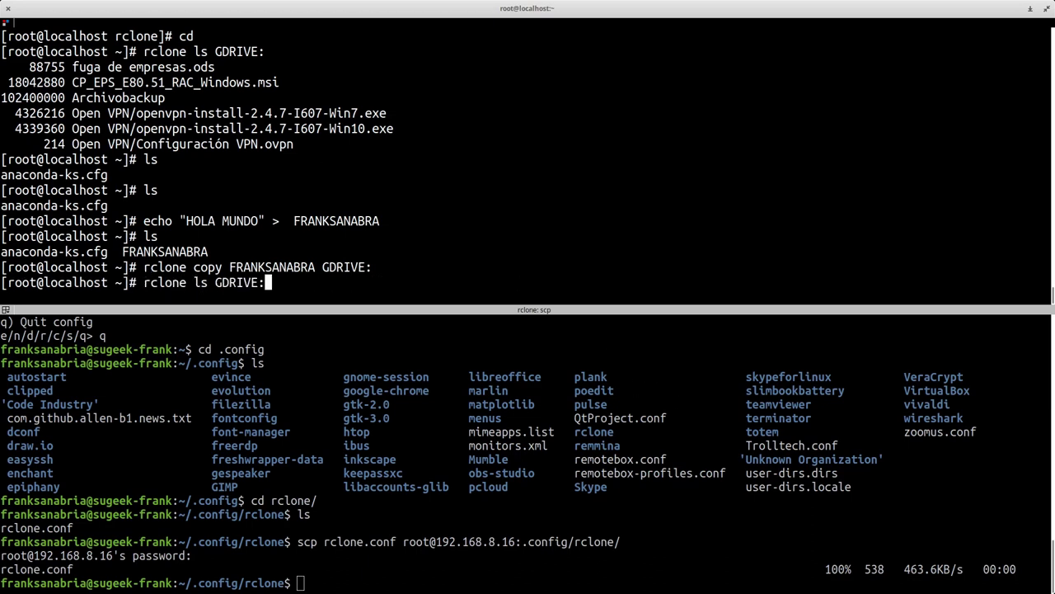
{"action": "key", "text": "Return"}
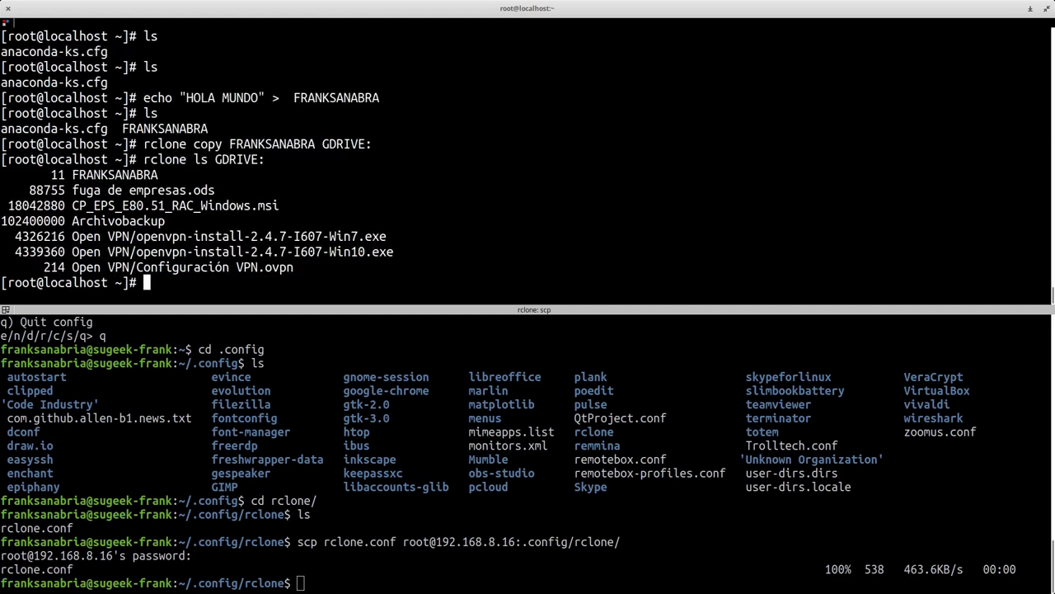
{"action": "double_click", "coordinate": [76, 174]}
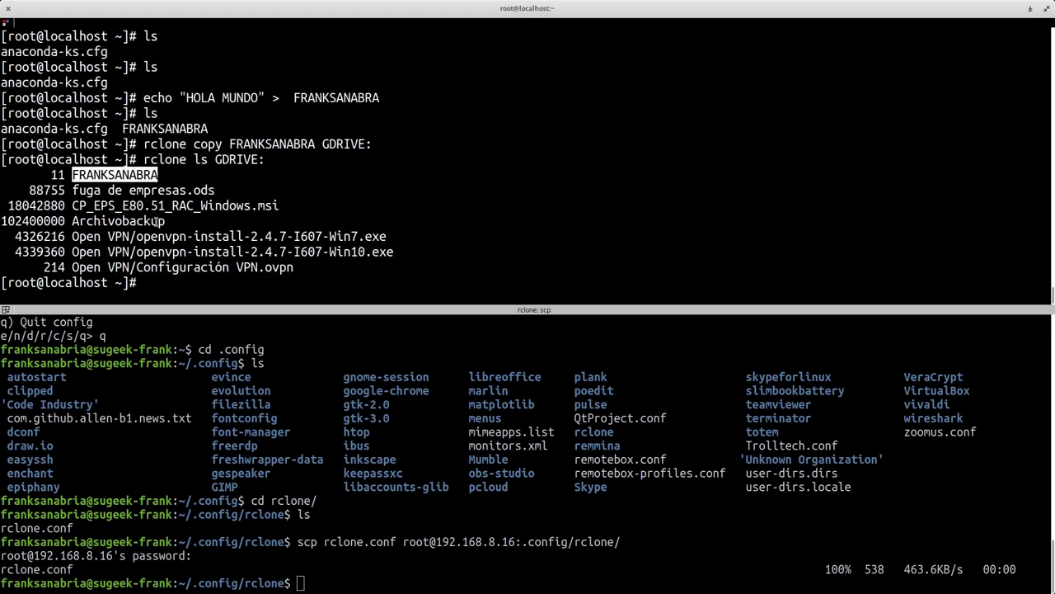
{"action": "left_click", "coordinate": [386, 417]}
{"action": "left_click_drag", "start_coordinate": [346, 445], "coordinate": [301, 515]}
{"action": "left_click", "coordinate": [464, 537]}
- Go up twice to the local home folder, list it, and run rclone copy GDRIVE:FRANKSANABRIA ., which fails
{"action": "type", "text": "cd .."}
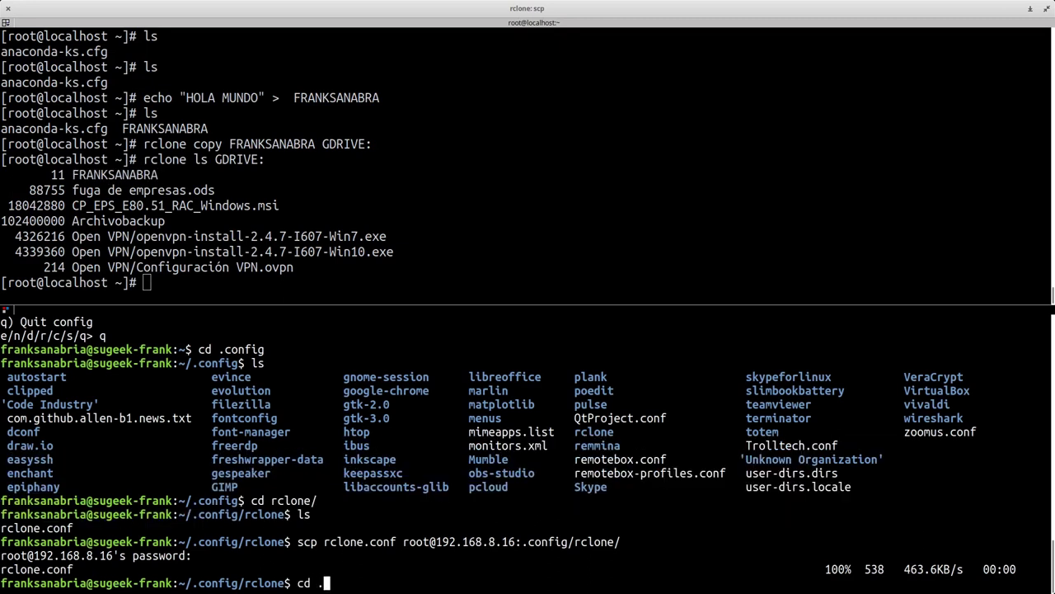
{"action": "key", "text": "Return"}
{"action": "type", "text": "cd .."}
{"action": "key", "text": "Return"}
{"action": "type", "text": "ls"}
{"action": "key", "text": "Return"}
{"action": "type", "text": "rclone copy GDRIVE:FRANKSANABRIA ."}
{"action": "key", "text": "Return"}
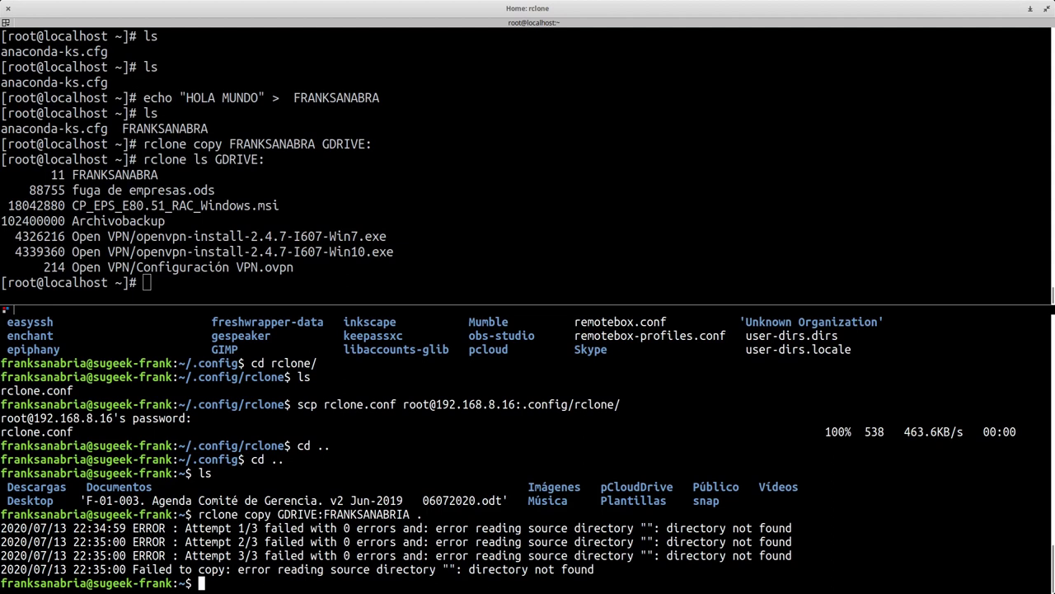
- List the files on the Drive remote with rclone ls GDRIVE:
{"action": "type", "text": "rl"}
{"action": "key", "text": "BackSpace"}
{"action": "type", "text": "clone ls GDRIVE:"}
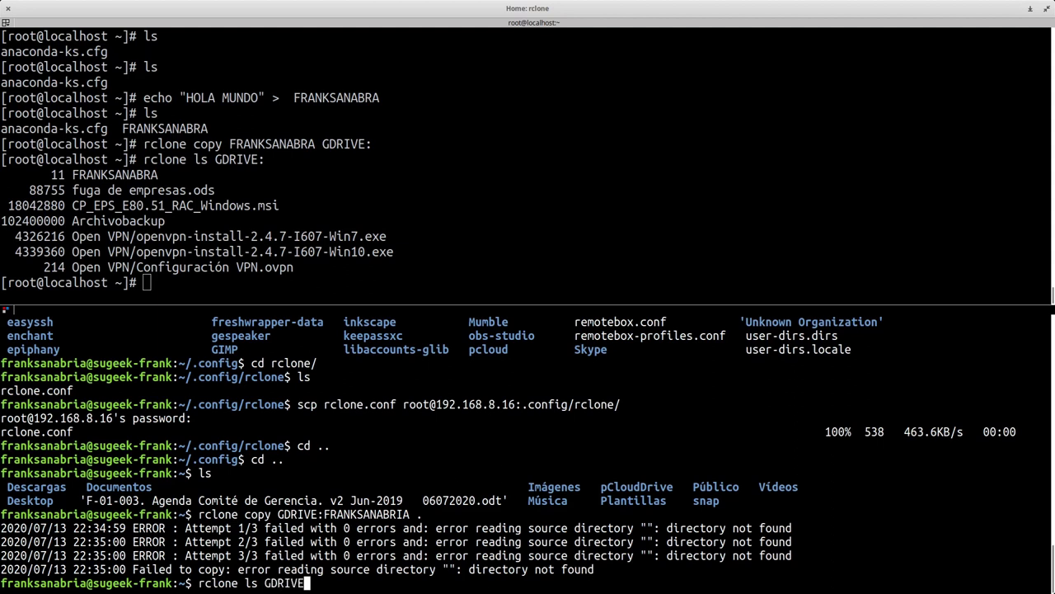
{"action": "key", "text": "Return"}
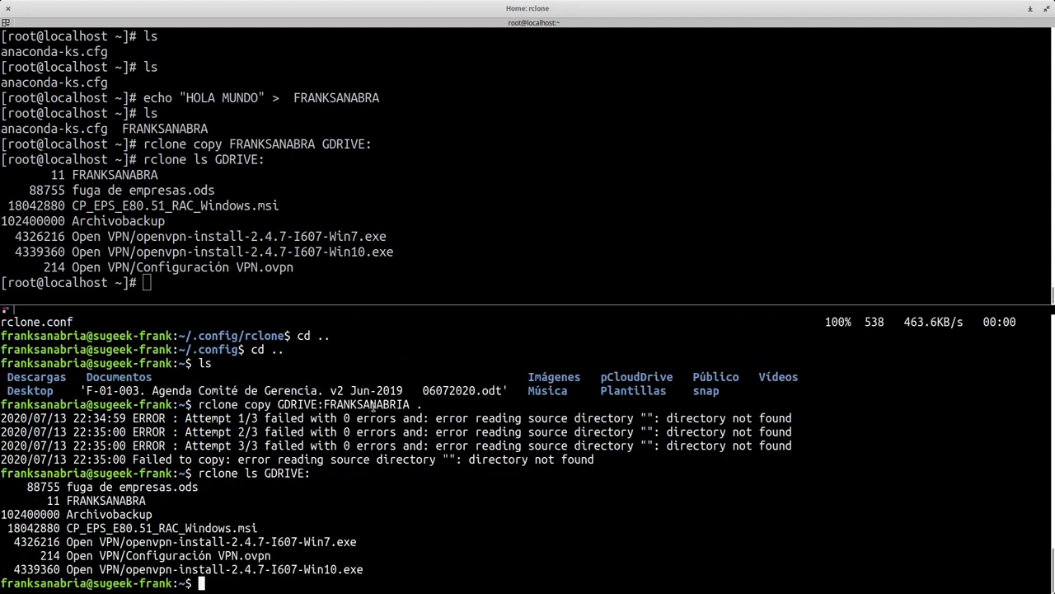
- Copy the correct name FRANKSANABRA and paste it into the recalled download command
{"action": "double_click", "coordinate": [355, 405]}
{"action": "right_click", "coordinate": [97, 501]}
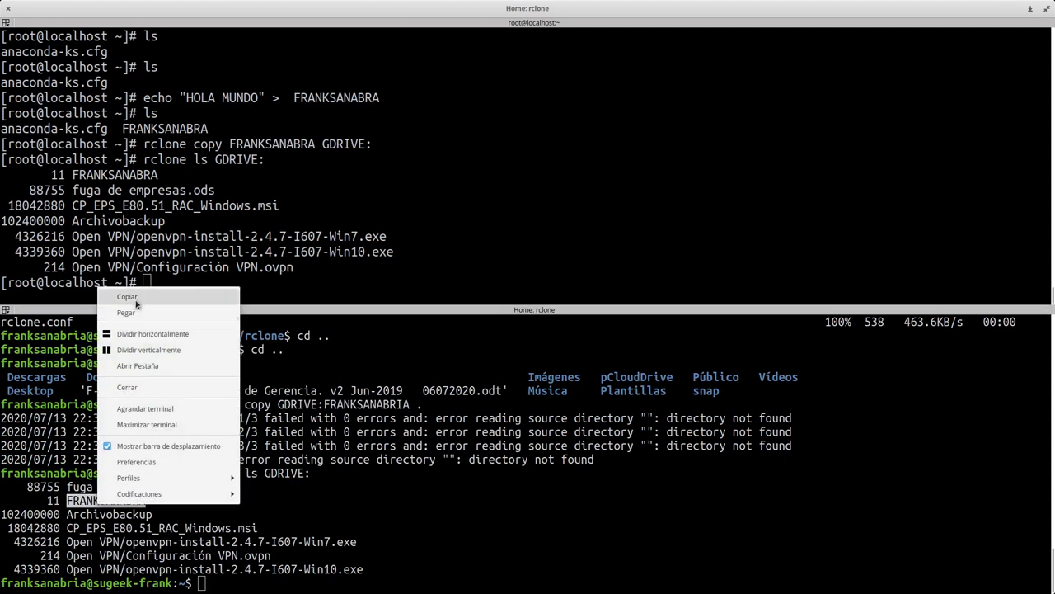
{"action": "left_click", "coordinate": [133, 300]}
{"action": "key", "text": "Up"}
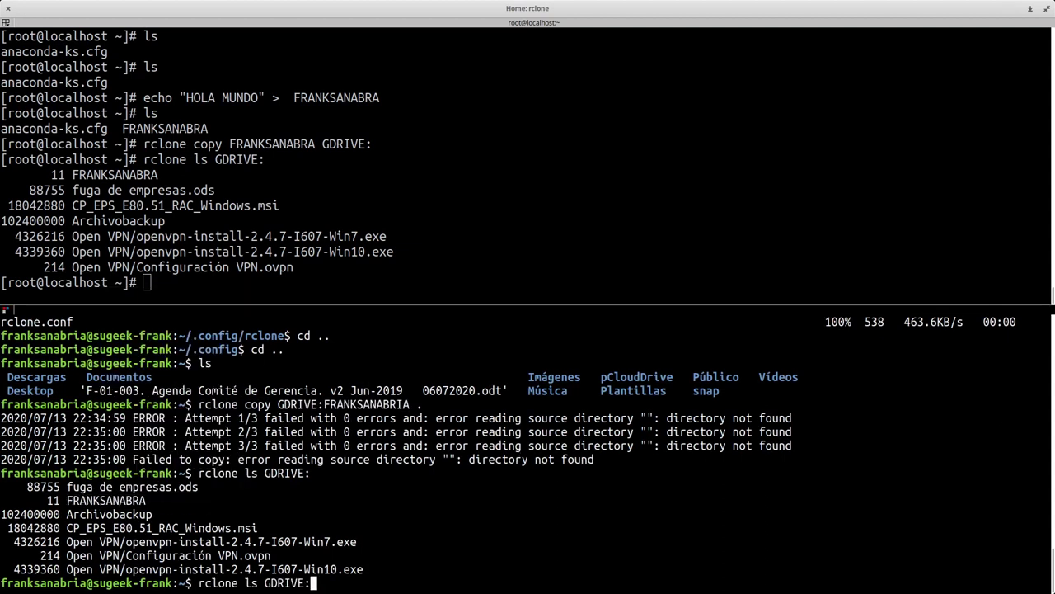
{"action": "key", "text": "Up"}
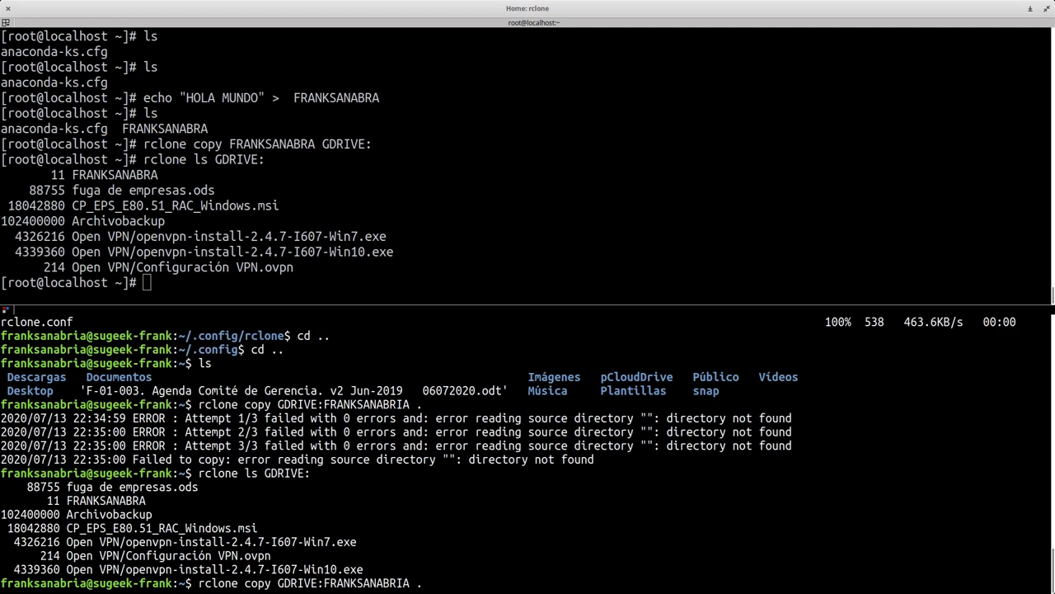
{"action": "key", "text": "Left"}
{"action": "key", "text": "Left"}
{"action": "key", "text": "BackSpace"}
{"action": "key", "text": "BackSpace"}
{"action": "key", "text": "BackSpace"}
{"action": "key", "text": "BackSpace"}
{"action": "key", "text": "BackSpace"}
{"action": "key", "text": "BackSpace"}
{"action": "key", "text": "BackSpace"}
{"action": "key", "text": "BackSpace"}
{"action": "key", "text": "BackSpace"}
{"action": "key", "text": "BackSpace"}
{"action": "key", "text": "BackSpace"}
{"action": "key", "text": "BackSpace"}
{"action": "key", "text": "BackSpace"}
{"action": "type", "text": "FRANKSANABRA"}
{"action": "key", "text": "Return"}
- Remove the stray space after GDRIVE: and rerun the download command
{"action": "key", "text": "Up"}
{"action": "key", "text": "Left"}
{"action": "key", "text": "Left"}
{"action": "key", "text": "Left"}
{"action": "key", "text": "Left"}
{"action": "key", "text": "Left"}
{"action": "key", "text": "Left"}
{"action": "key", "text": "Left"}
{"action": "key", "text": "Left"}
{"action": "key", "text": "Left"}
{"action": "key", "text": "Left"}
{"action": "key", "text": "Left"}
{"action": "key", "text": "Left"}
{"action": "key", "text": "Left"}
{"action": "key", "text": "Left"}
{"action": "key", "text": "BackSpace"}
{"action": "key", "text": "Return"}
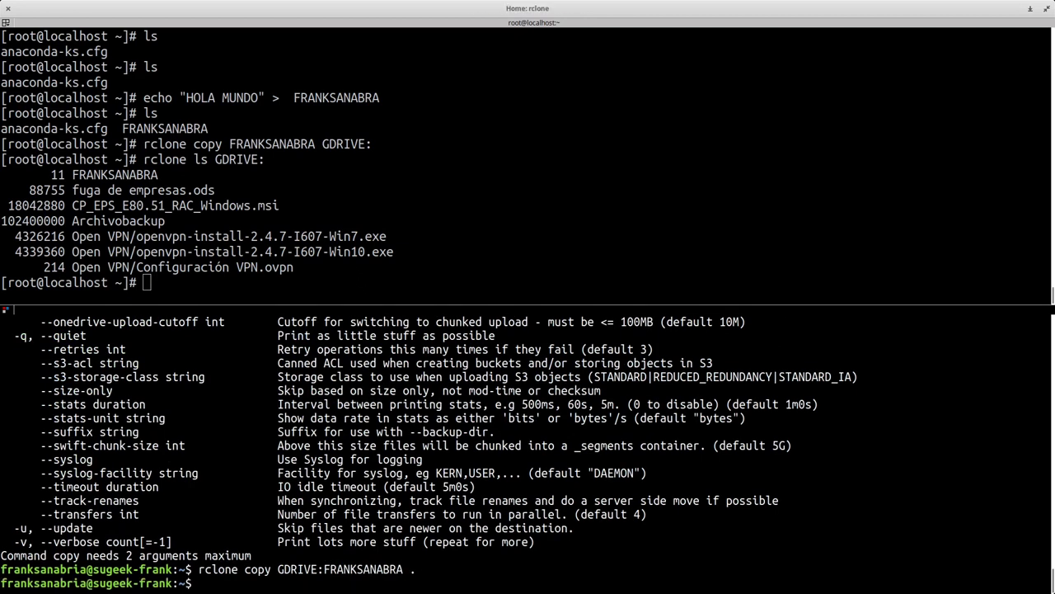
- Mark the misspelled remote file name and recall the copy-from-Drive command to fix it
{"action": "scroll", "coordinate": [339, 545], "scroll_direction": "up", "scroll_amount": 15}
{"action": "scroll", "coordinate": [339, 545], "scroll_direction": "up", "scroll_amount": 10}
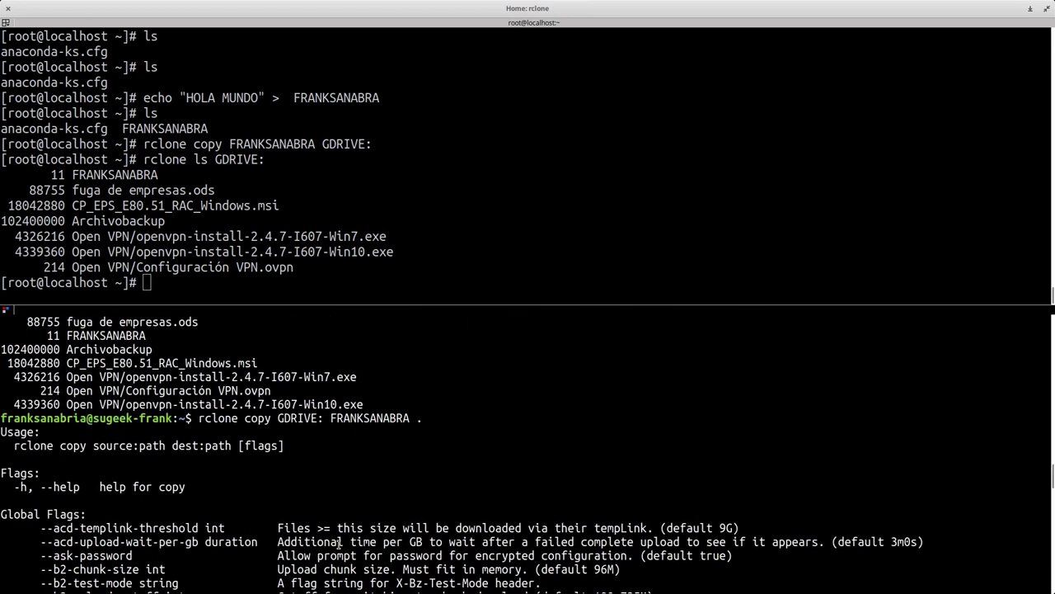
{"action": "scroll", "coordinate": [339, 541], "scroll_direction": "up", "scroll_amount": 3}
{"action": "scroll", "coordinate": [342, 528], "scroll_direction": "up", "scroll_amount": 1}
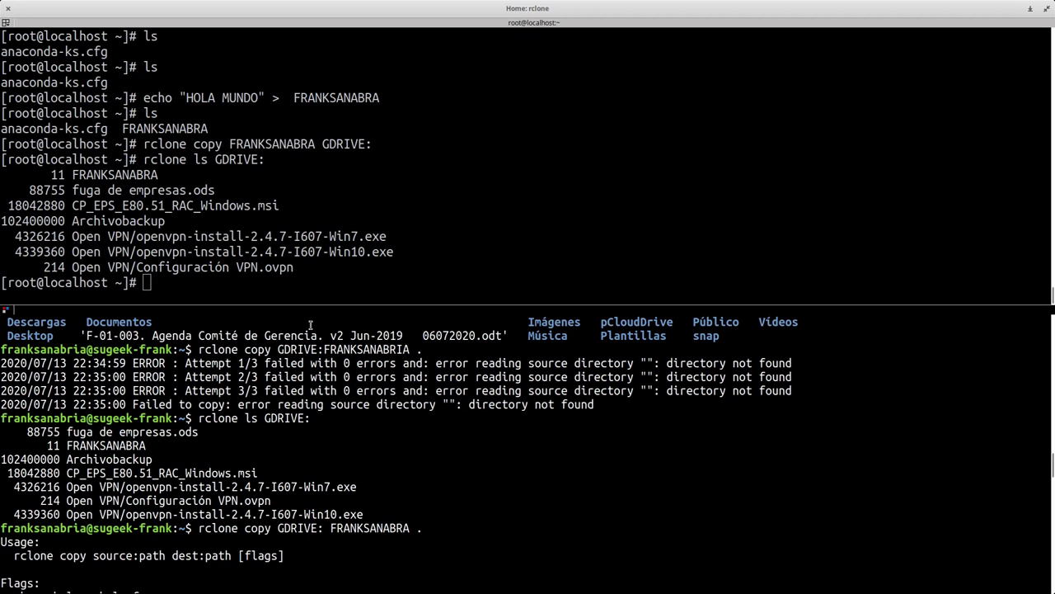
{"action": "left_click_drag", "start_coordinate": [271, 349], "coordinate": [408, 348]}
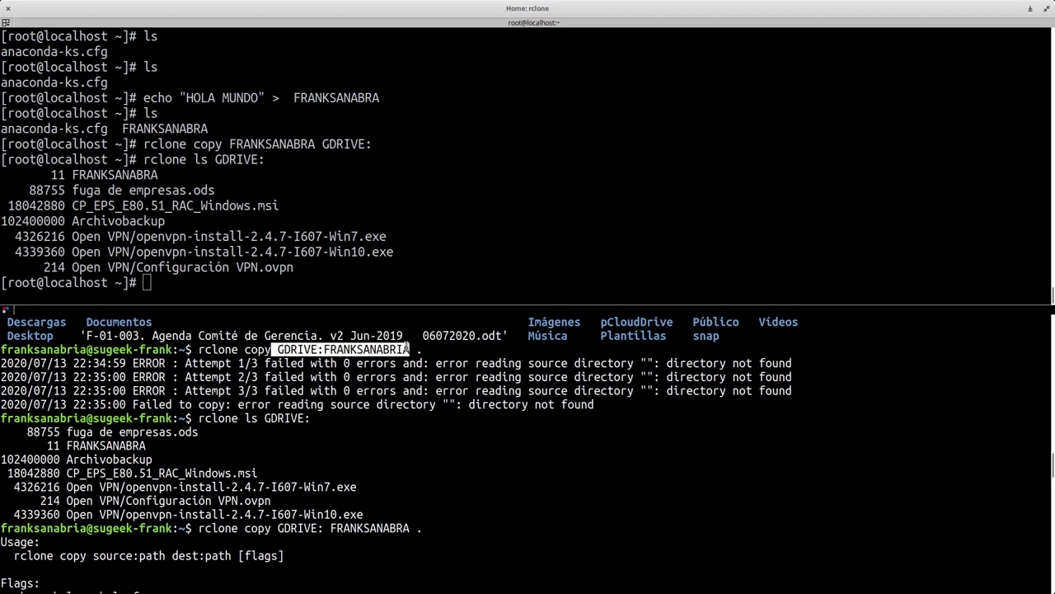
{"action": "key", "text": "Up"}
{"action": "key", "text": "Up"}
{"action": "key", "text": "Up"}
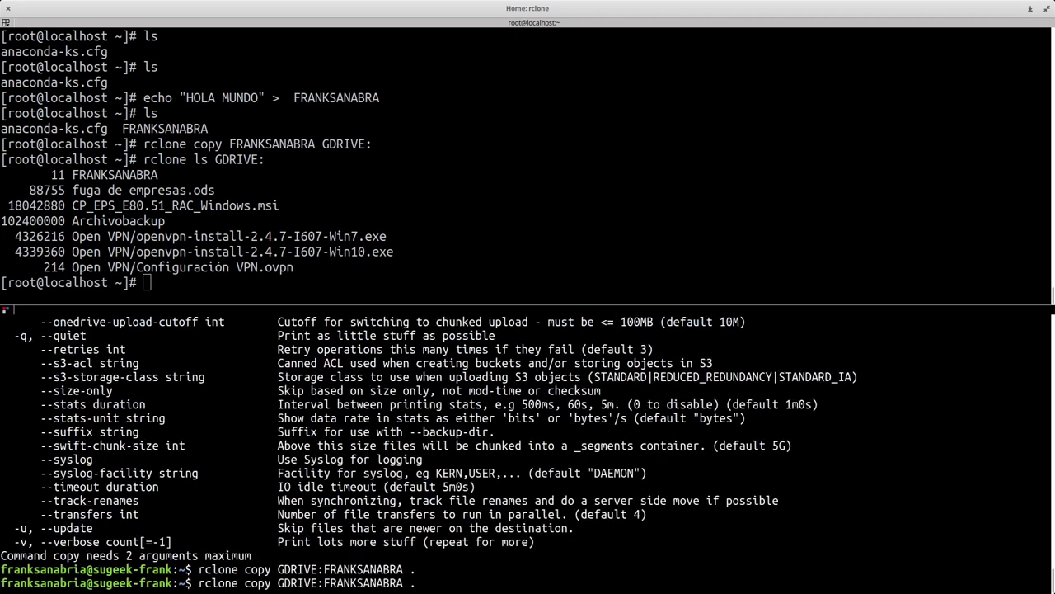
{"action": "key", "text": "Up"}
{"action": "key", "text": "Left"}
{"action": "key", "text": "Left"}
{"action": "key", "text": "Left"}
{"action": "key", "text": "Left"}
{"action": "key", "text": "Left"}
{"action": "key", "text": "Left"}
{"action": "key", "text": "Left"}
{"action": "key", "text": "Left"}
{"action": "key", "text": "Left"}
{"action": "key", "text": "Left"}
{"action": "key", "text": "Left"}
{"action": "key", "text": "Left"}
{"action": "key", "text": "Left"}
{"action": "key", "text": "Left"}
{"action": "key", "text": "Right"}
{"action": "key", "text": "Right"}
{"action": "key", "text": "Right"}
{"action": "key", "text": "Right"}
{"action": "key", "text": "Right"}
{"action": "key", "text": "Right"}
{"action": "key", "text": "Right"}
{"action": "key", "text": "Right"}
{"action": "key", "text": "Right"}
{"action": "key", "text": "Right"}
- Cancel the unfinished command and run cat FRANKSANABRA to show HOLA MUNDO
{"action": "double_click", "coordinate": [124, 175]}
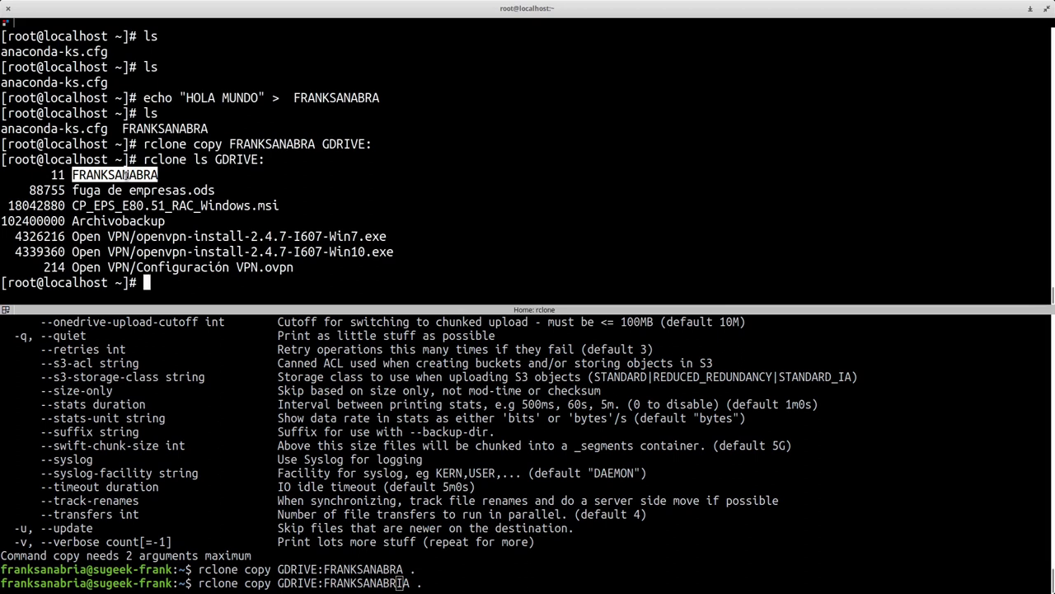
{"action": "left_click", "coordinate": [526, 331]}
{"action": "key", "text": "ctrl+c"}
{"action": "type", "text": "cat FRANKSANABRA"}
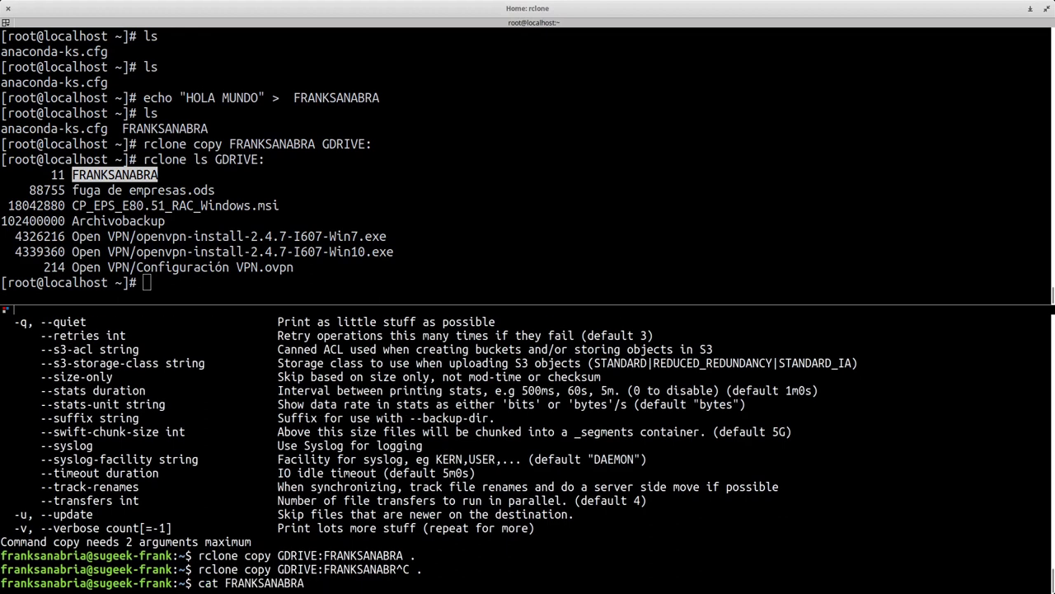
{"action": "key", "text": "Return"}
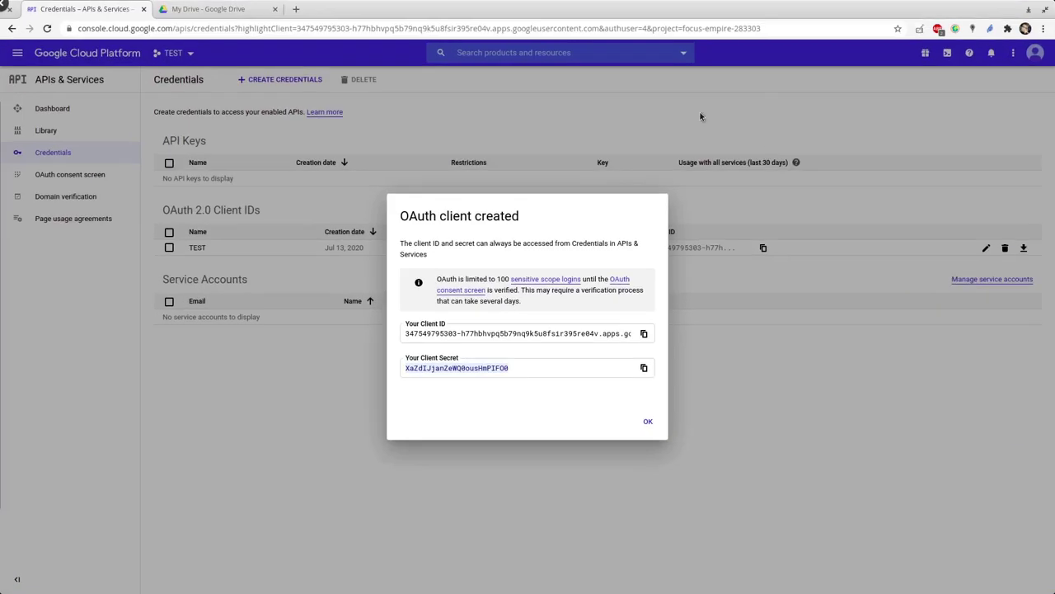
{"action": "left_click", "coordinate": [239, 9]}
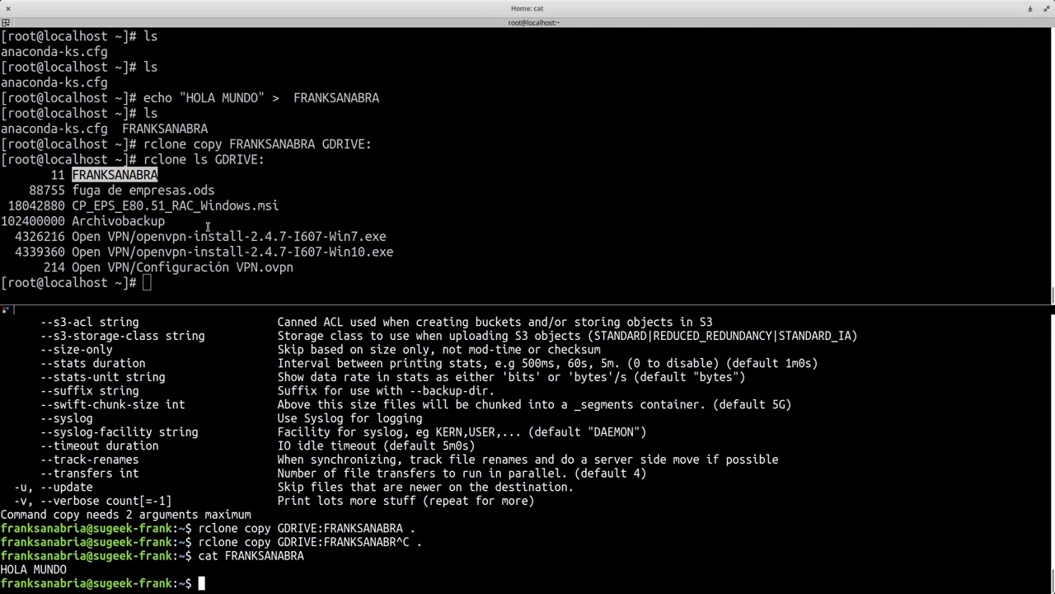
{"action": "left_click", "coordinate": [208, 226]}
- Copy the Win7 installer's path and run rclone copy GDRIVE: with that path pasted in
{"action": "left_click_drag", "start_coordinate": [66, 235], "coordinate": [88, 239]}
{"action": "right_click", "coordinate": [87, 240]}
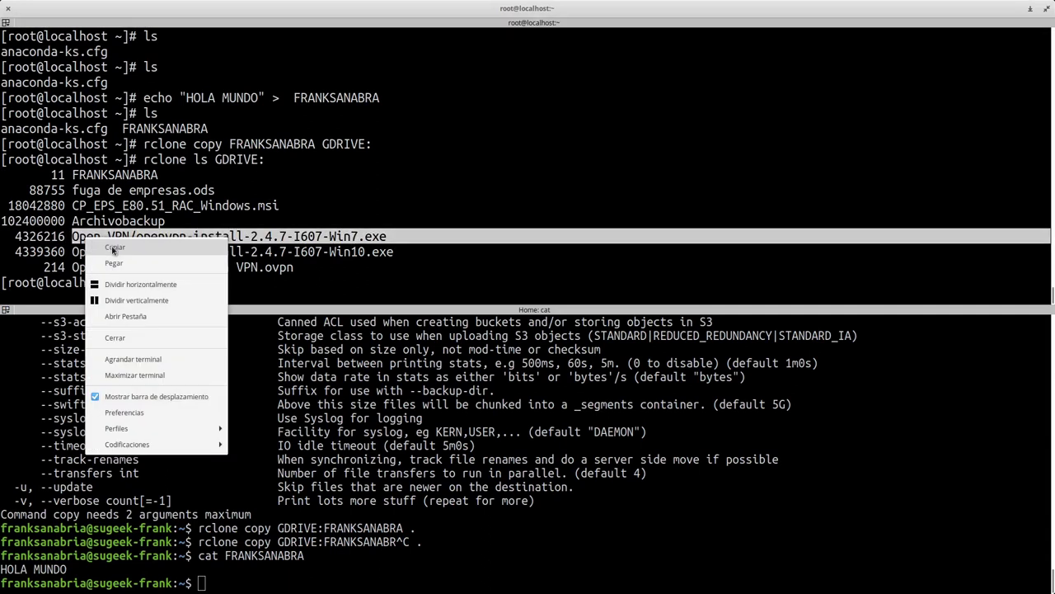
{"action": "left_click", "coordinate": [114, 248]}
{"action": "type", "text": "rco"}
{"action": "key", "text": "BackSpace"}
{"action": "type", "text": "lone copyu"}
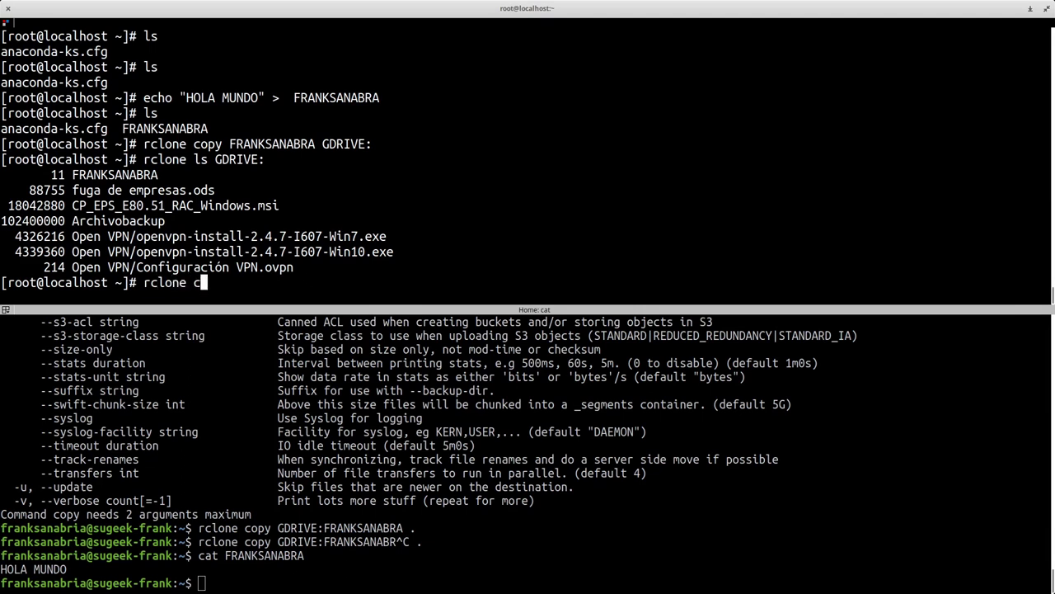
{"action": "key", "text": "BackSpace"}
{"action": "key", "text": "BackSpace"}
{"action": "type", "text": "GDRIVE:"}
{"action": "key", "text": "ctrl+shift+v"}
{"action": "key", "text": "Return"}
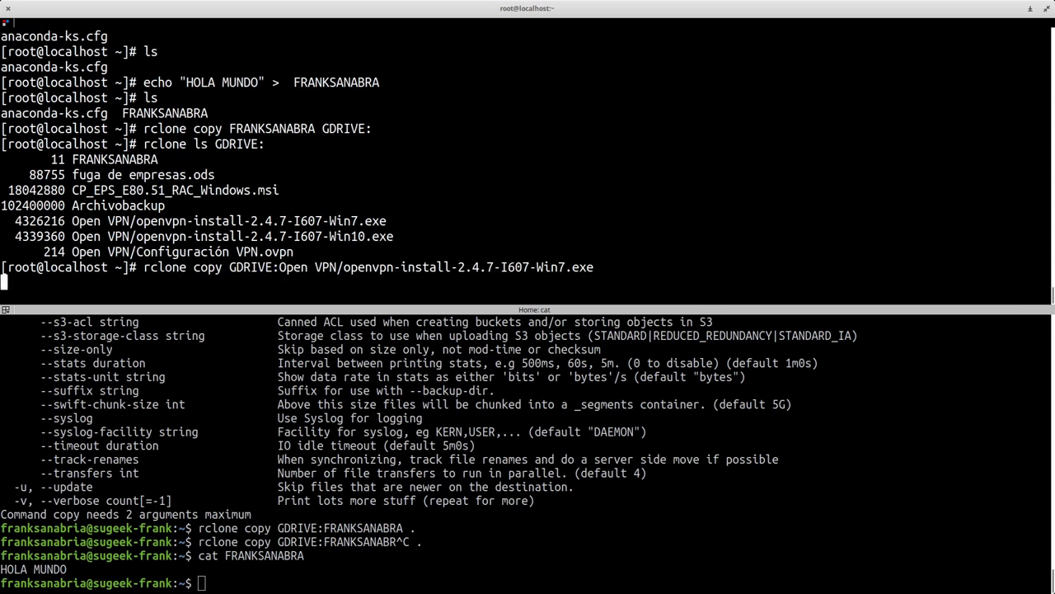
- Add the . destination, wrap the Open VPN installer path in quotes, and rerun the copy
{"action": "key", "text": "Up"}
{"action": "type", "text": "."}
{"action": "key", "text": "Return"}
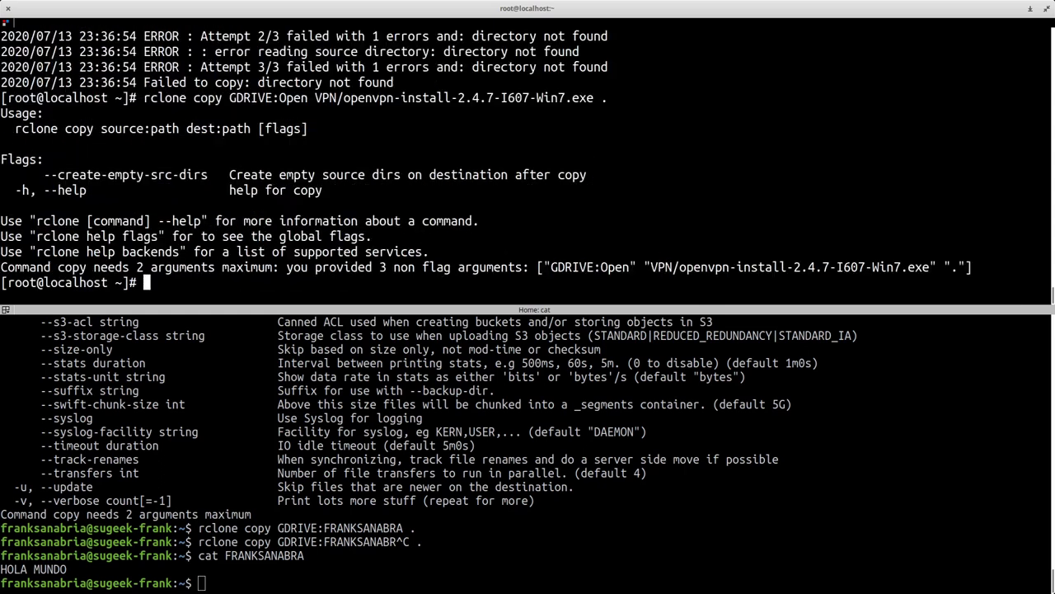
{"action": "key", "text": "Up"}
{"action": "key", "text": "Left"}
{"action": "key", "text": "Left"}
{"action": "key", "text": "Left"}
{"action": "key", "text": "Left"}
{"action": "key", "text": "Left"}
{"action": "key", "text": "Left"}
{"action": "key", "text": "Left"}
{"action": "key", "text": "Left"}
{"action": "key", "text": "Left"}
{"action": "key", "text": "Left"}
{"action": "key", "text": "Left"}
{"action": "key", "text": "Left"}
{"action": "key", "text": "Left"}
{"action": "key", "text": "Left"}
{"action": "key", "text": "Left"}
{"action": "key", "text": "Left"}
{"action": "key", "text": "Left"}
{"action": "key", "text": "Left"}
{"action": "key", "text": "Left"}
{"action": "key", "text": "Left"}
{"action": "key", "text": "Left"}
{"action": "key", "text": "Left"}
{"action": "key", "text": "Left"}
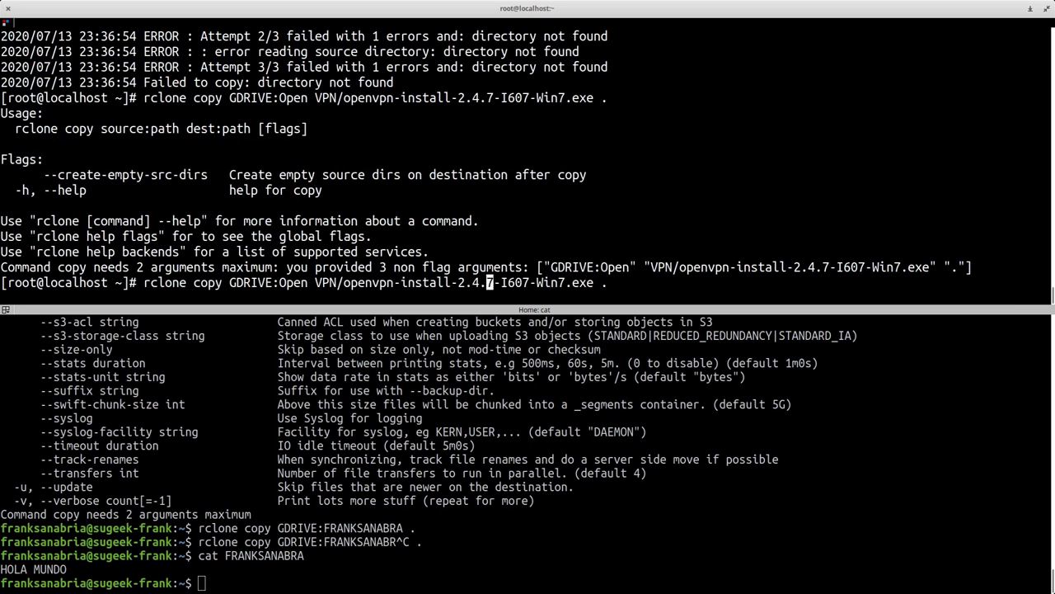
{"action": "type", "text": "\""}
{"action": "key", "text": "End"}
{"action": "key", "text": "Left"}
{"action": "key", "text": "Left"}
{"action": "type", "text": "\""}
{"action": "key", "text": "Return"}
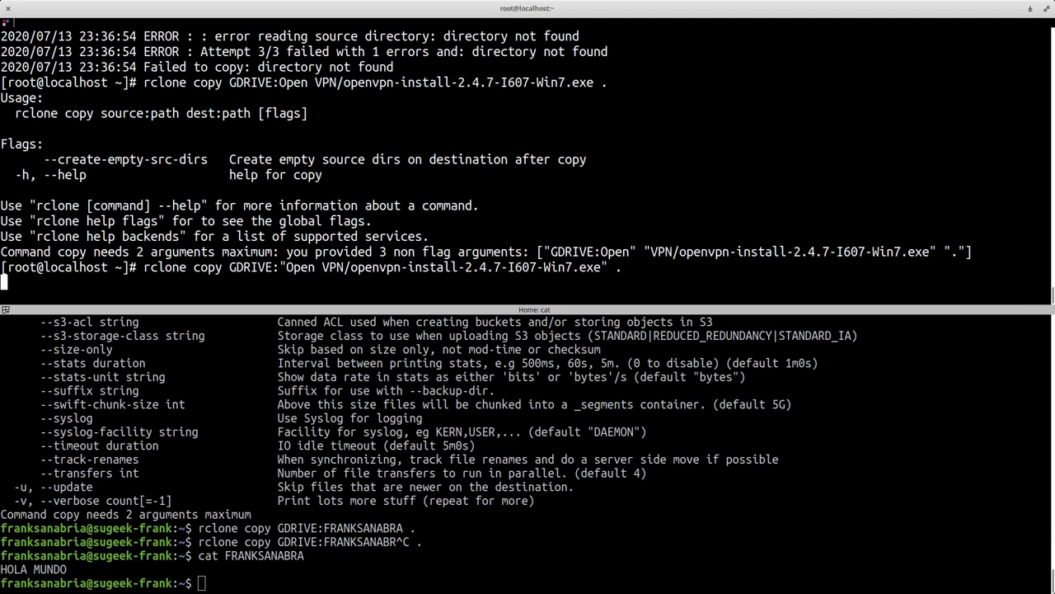
{"action": "scroll", "coordinate": [377, 187], "scroll_direction": "up", "scroll_amount": 10}
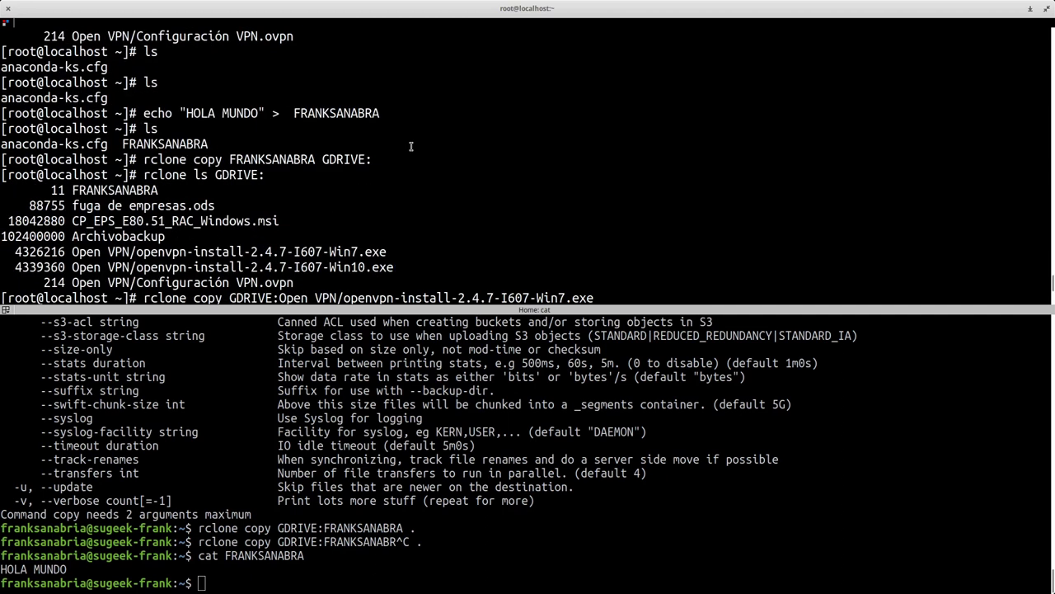
{"action": "left_click_drag", "start_coordinate": [36, 251], "coordinate": [14, 252]}
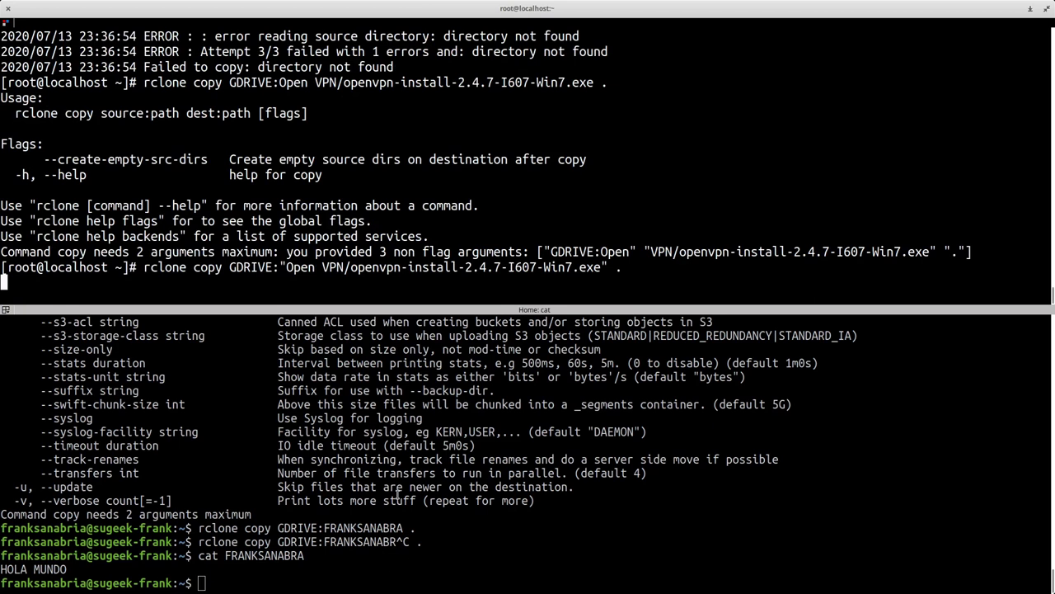
{"action": "left_click", "coordinate": [397, 500]}
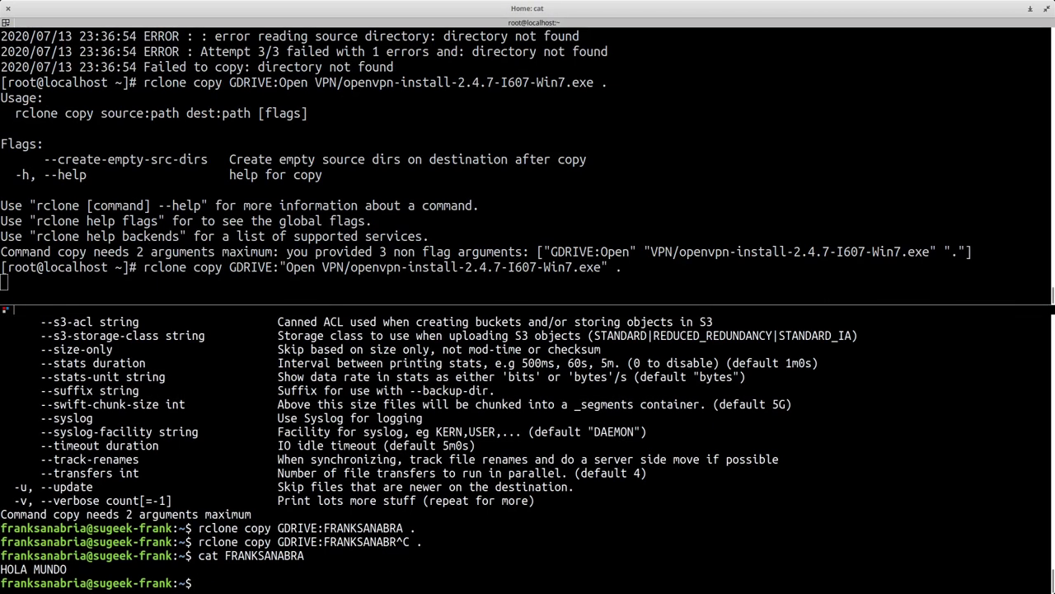
- Run iptraf-ng on the VirtualBox server console with detailed enp0s3 statistics, then return to the terminal
{"action": "key", "text": "super+w"}
{"action": "left_click", "coordinate": [518, 370]}
{"action": "type", "text": "iptraf-ng"}
{"action": "key", "text": "Return"}
{"action": "key", "text": "Down"}
{"action": "key", "text": "Down"}
{"action": "key", "text": "Return"}
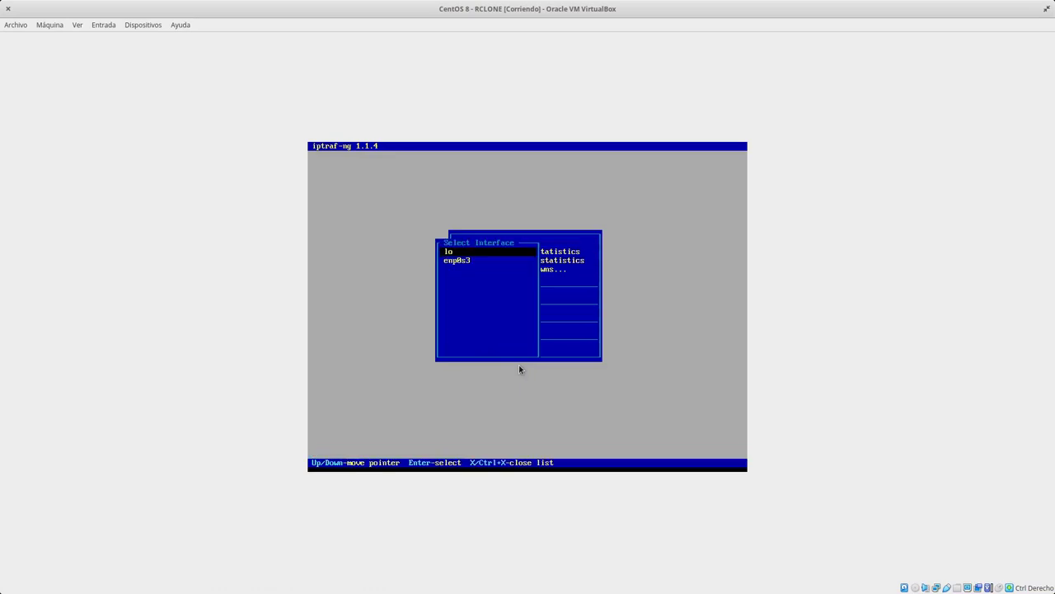
{"action": "key", "text": "Down"}
{"action": "key", "text": "Return"}
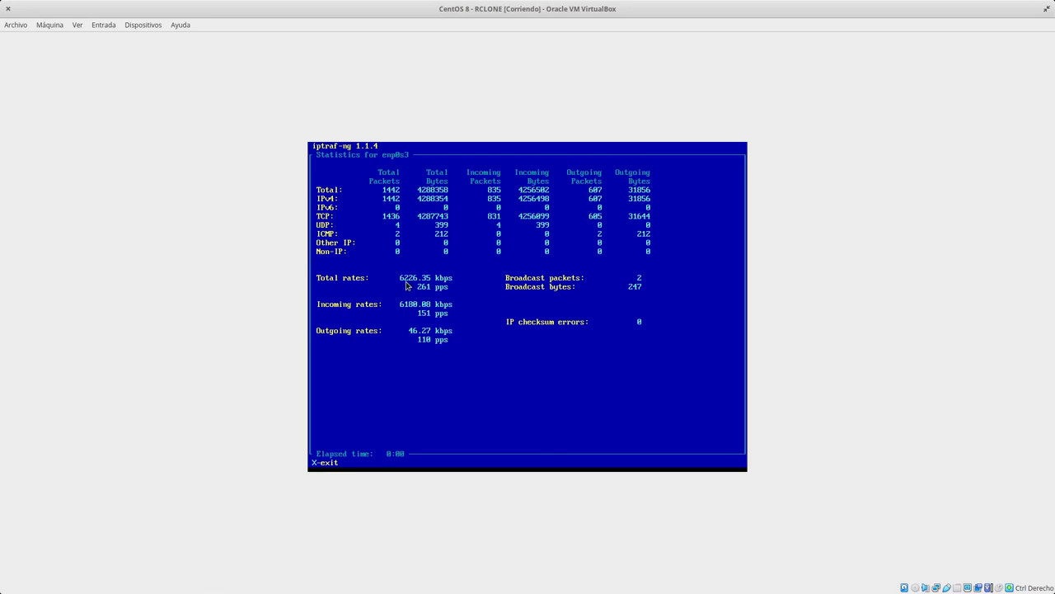
{"action": "key", "text": "super+w"}
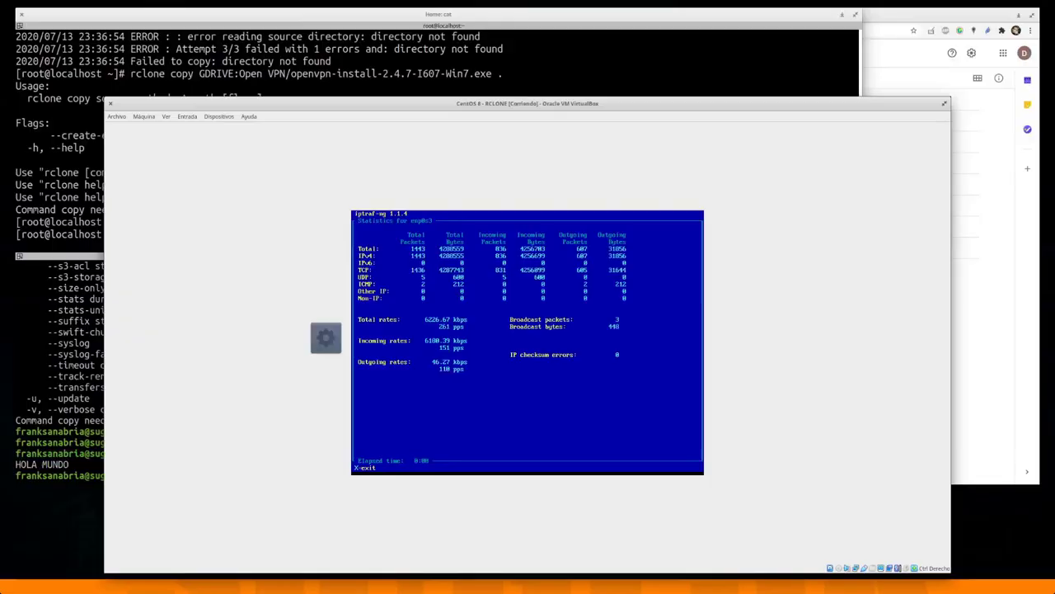
{"action": "left_click", "coordinate": [269, 151]}
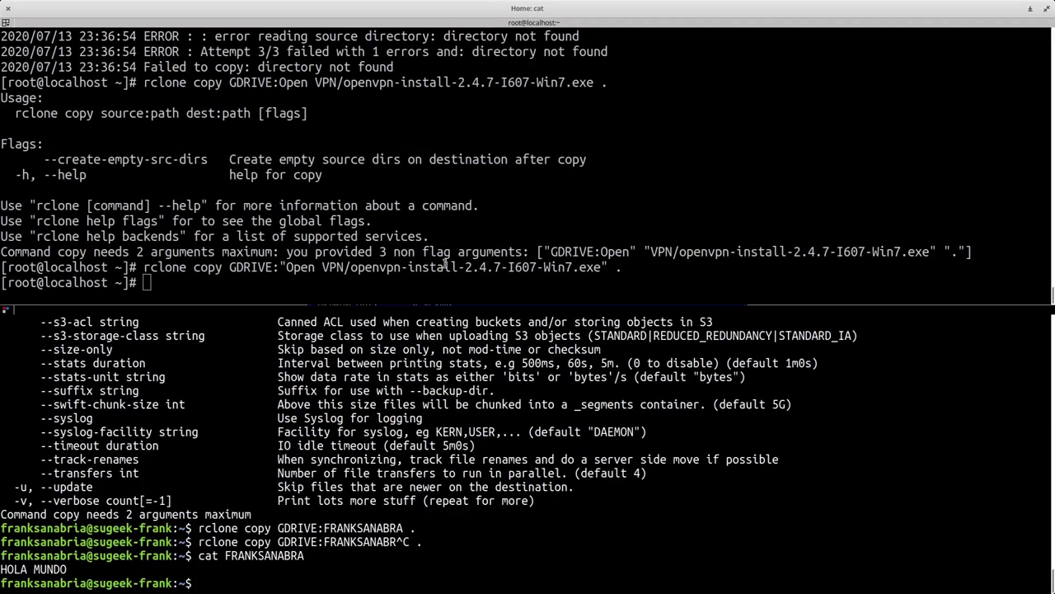
- Run ls -l twice, then ls -lh, and highlight the installer's 4,2M size
{"action": "type", "text": "ls -l"}
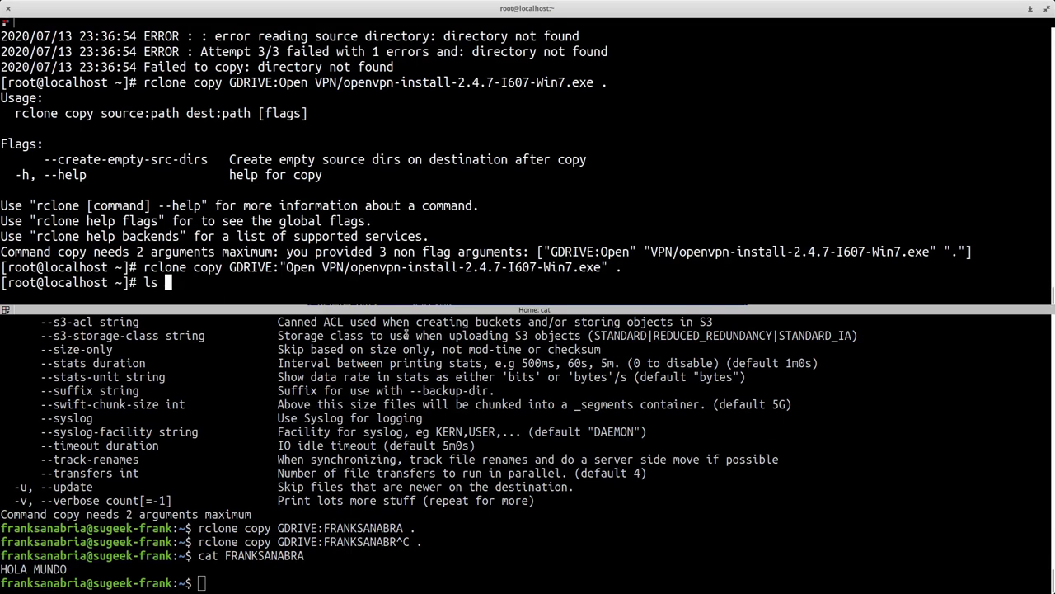
{"action": "key", "text": "Return"}
{"action": "type", "text": "ls -l"}
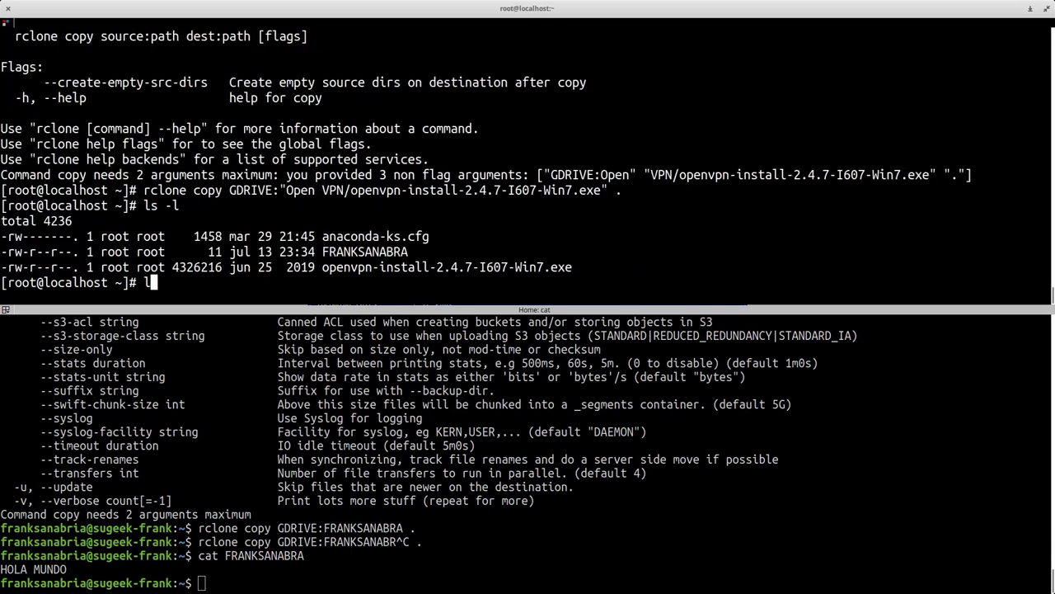
{"action": "key", "text": "Return"}
{"action": "type", "text": "ls -lh"}
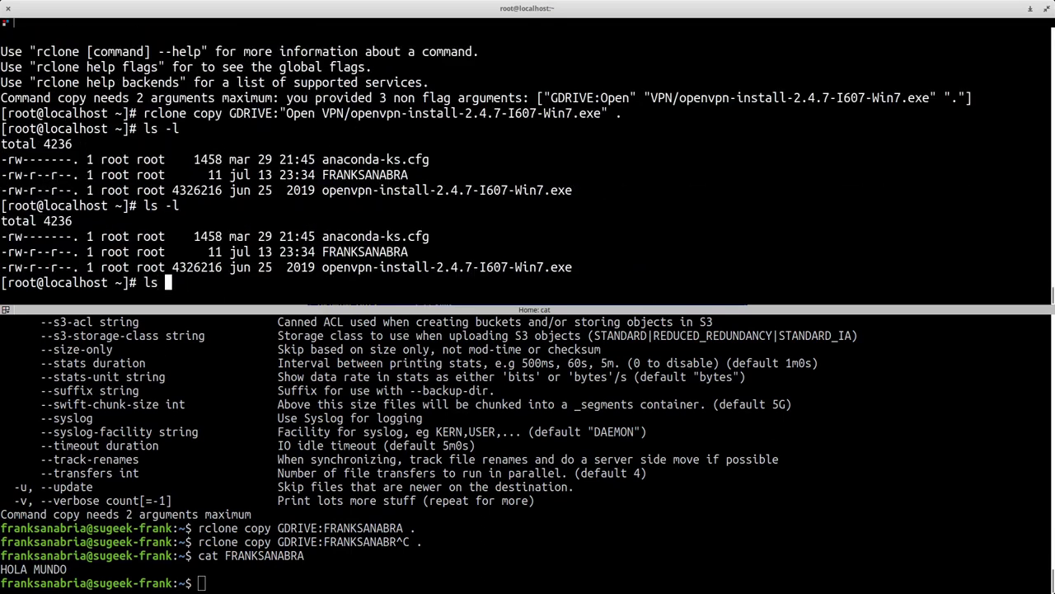
{"action": "key", "text": "Return"}
{"action": "left_click_drag", "start_coordinate": [168, 267], "coordinate": [201, 269]}
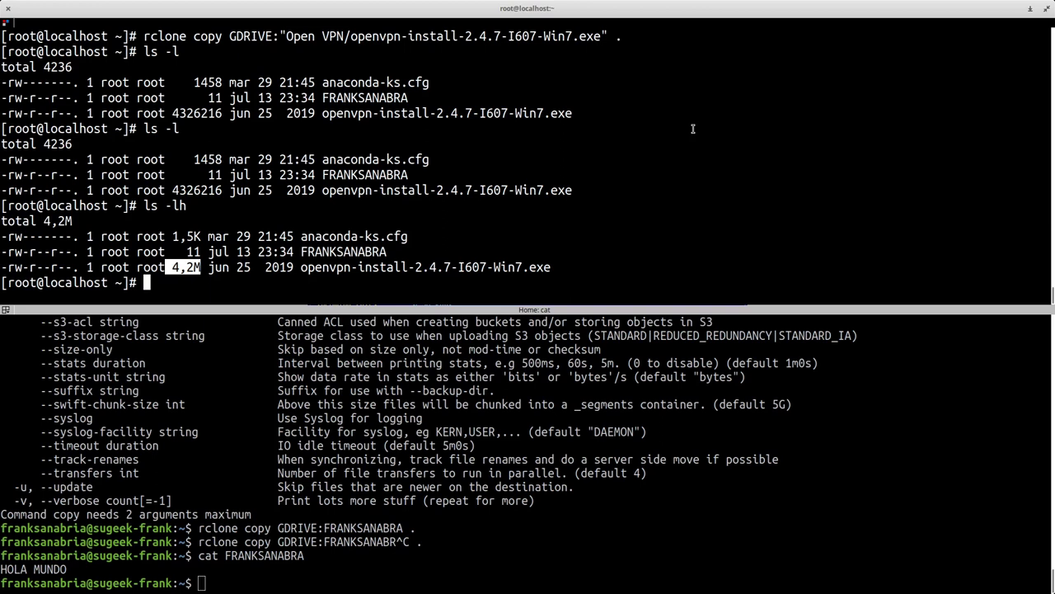
{"action": "left_click", "coordinate": [466, 171]}
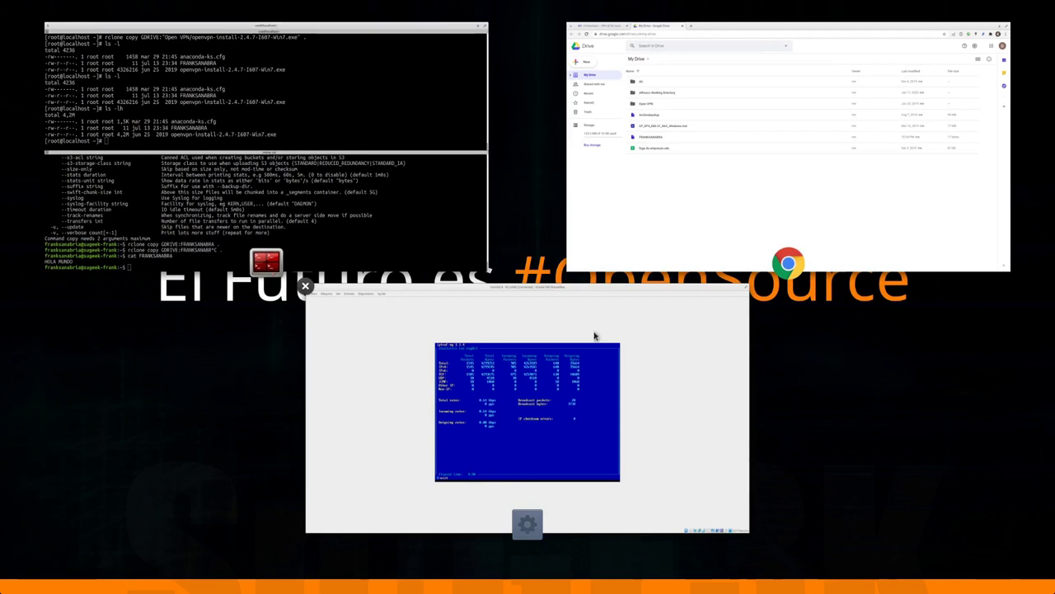
- Shut the CentOS server down with init 0, closing the SSH session
{"action": "left_click", "coordinate": [697, 146]}
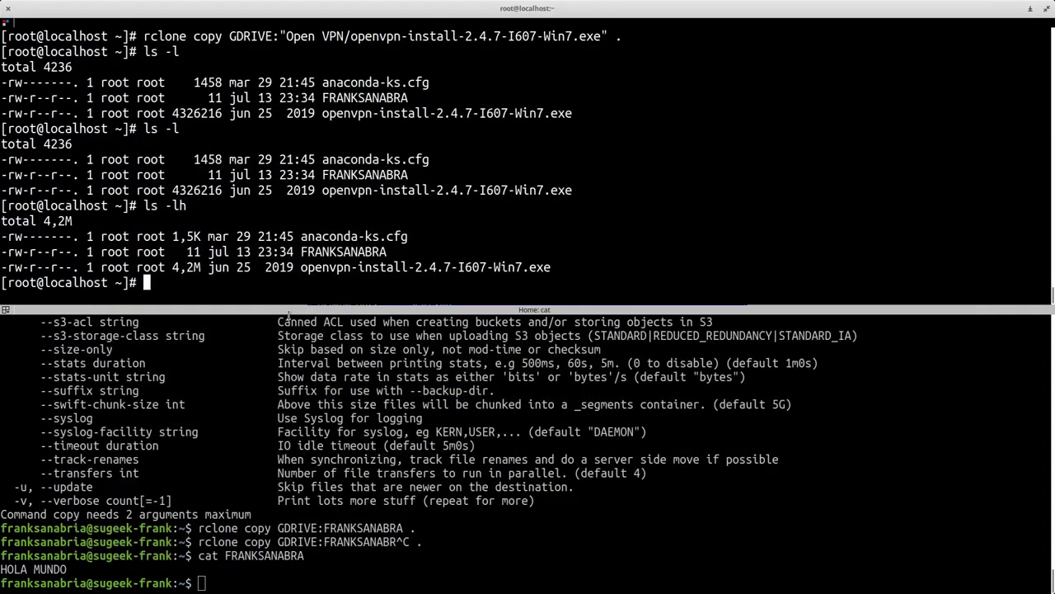
{"action": "type", "text": "init 0"}
{"action": "key", "text": "Return"}
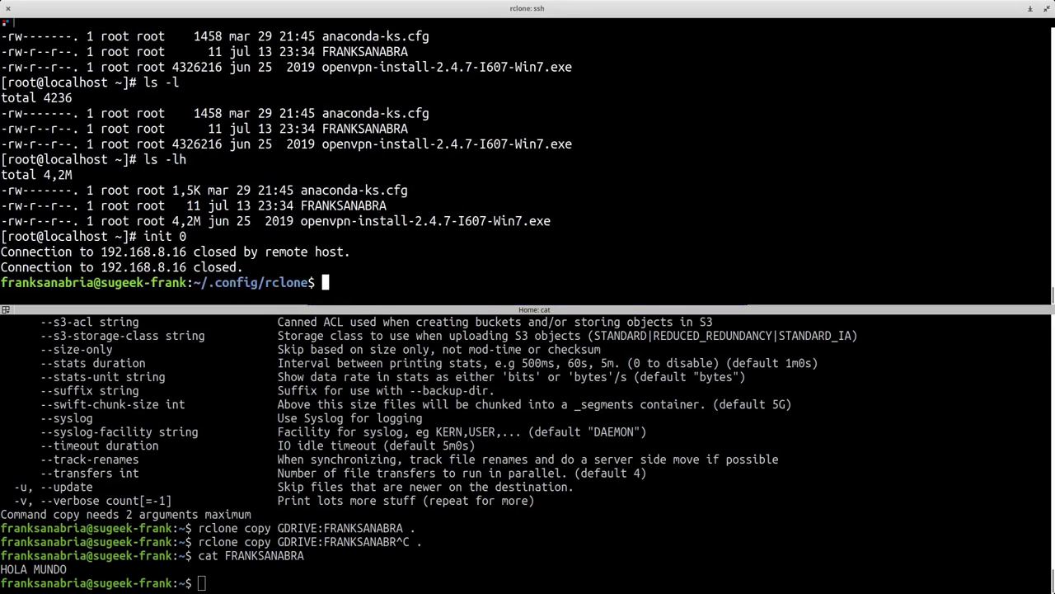